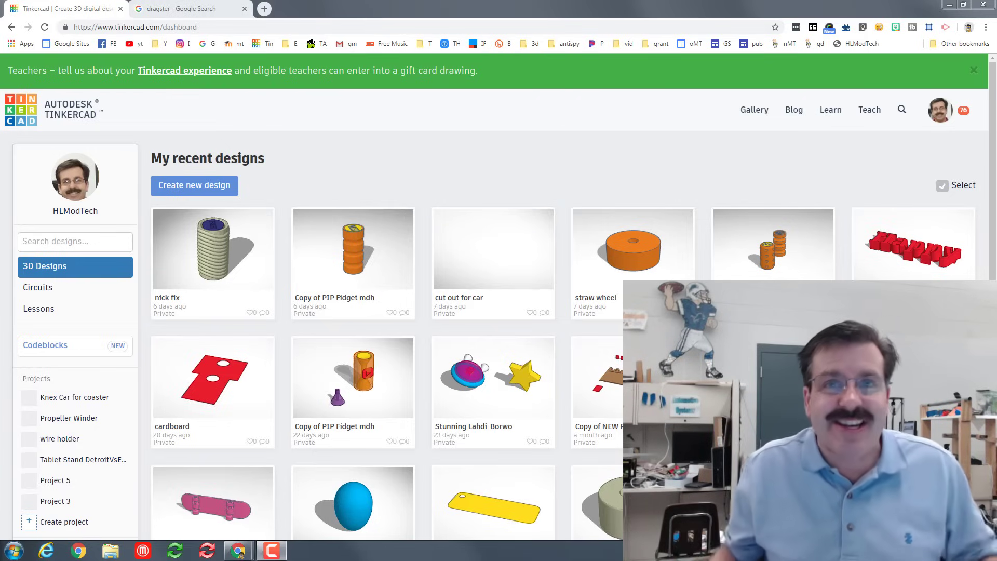
# - Create a new 3D design and name it "dragster mdh"
pyautogui.click(218, 186)
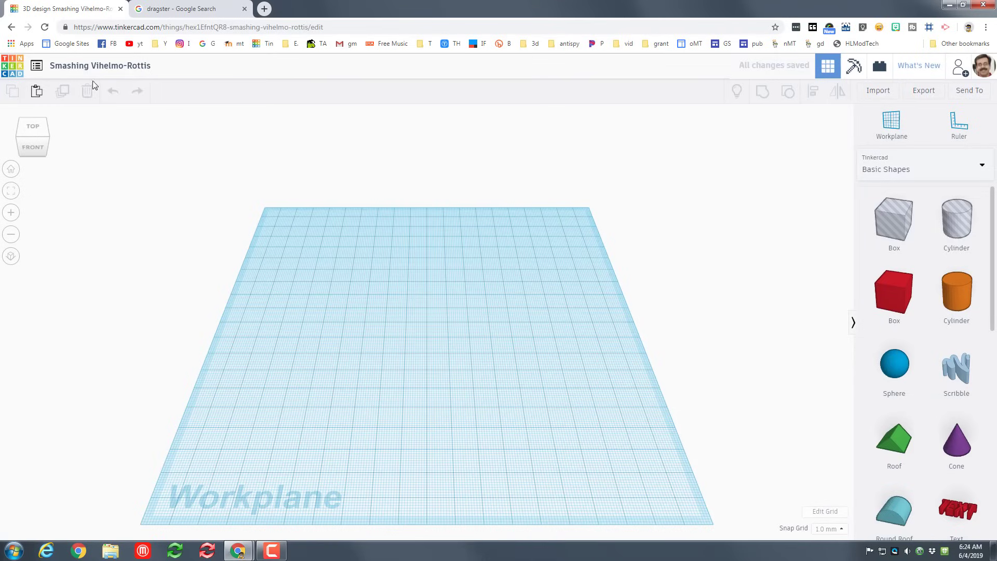
pyautogui.click(89, 68)
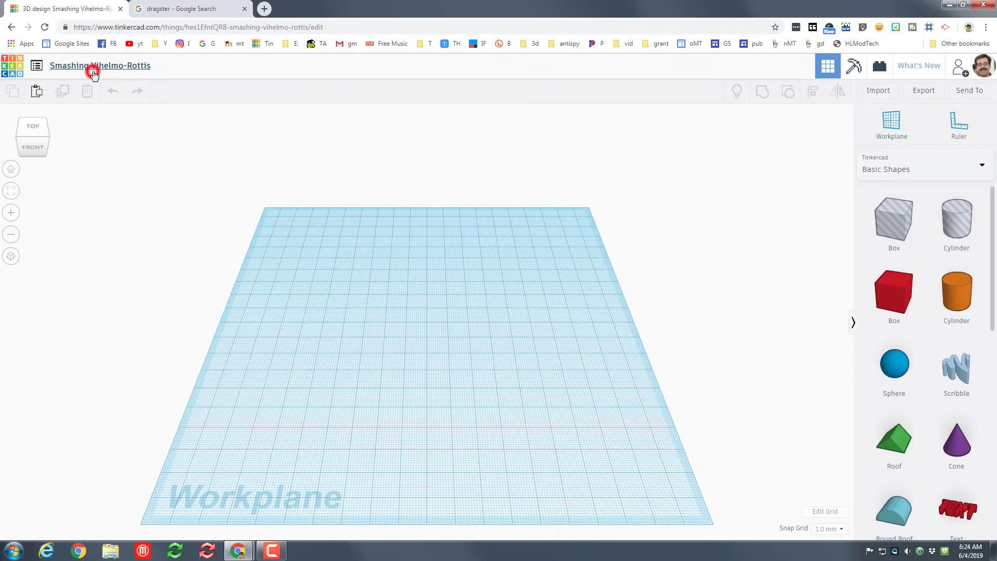
pyautogui.write('dragster mdh')
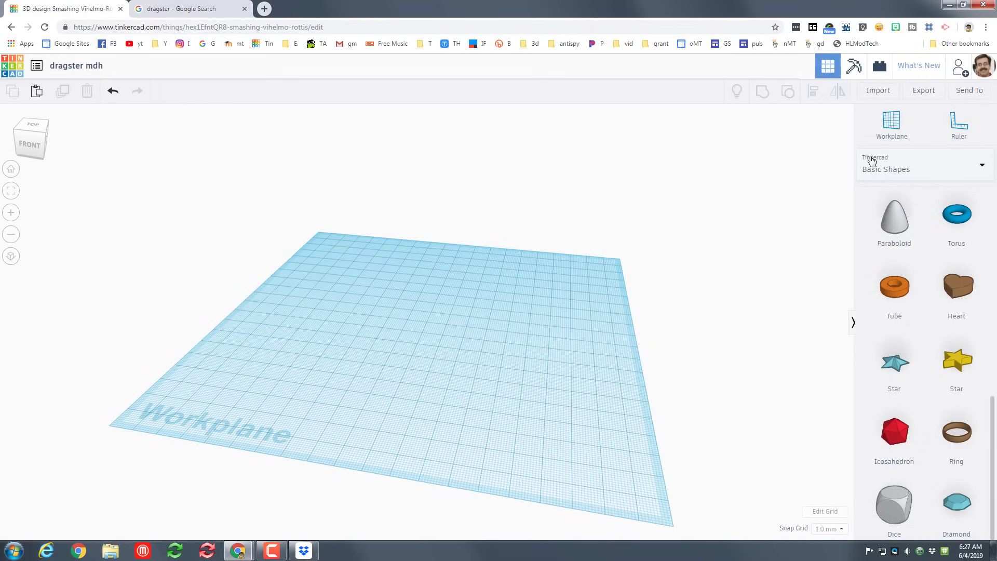
# - Find the square tapered shape among all shape generators and place it on the workplane
pyautogui.click(880, 164)
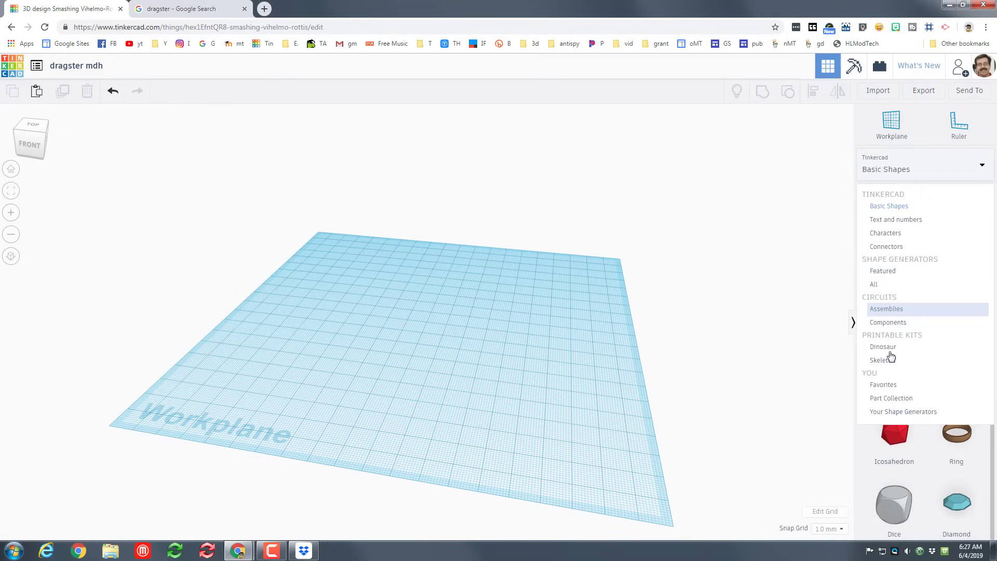
pyautogui.click(889, 285)
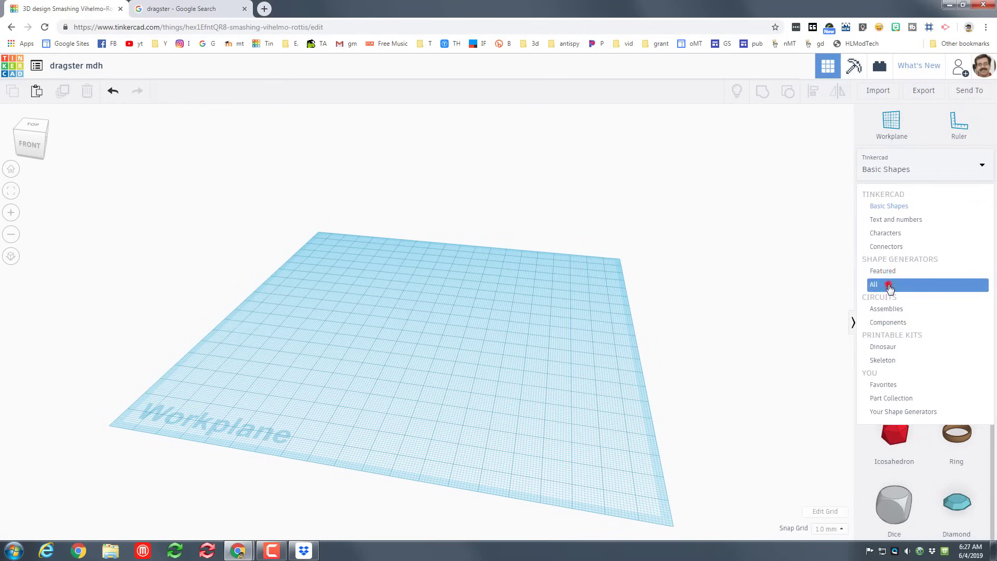
pyautogui.scroll(-2, 894, 402)
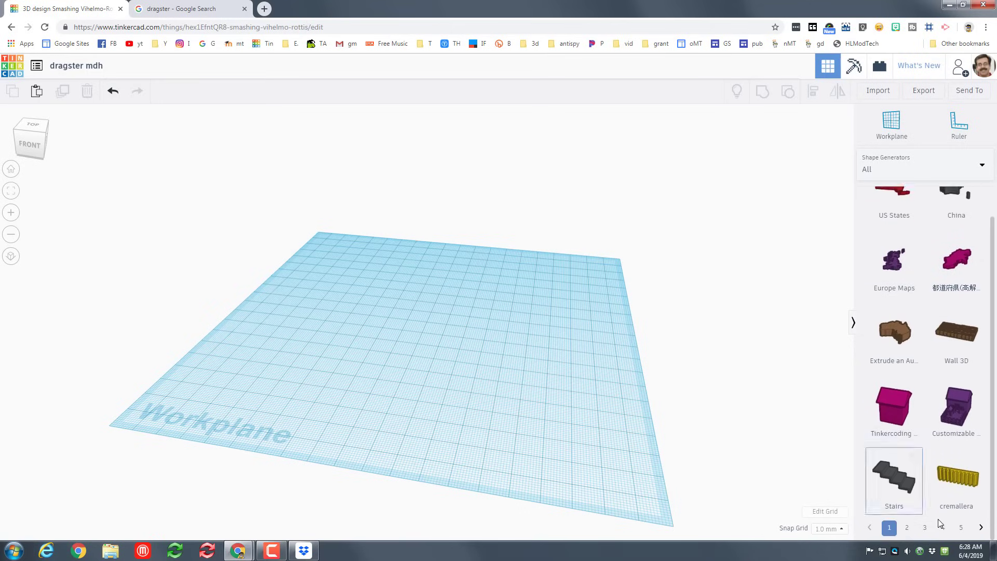
pyautogui.click(978, 531)
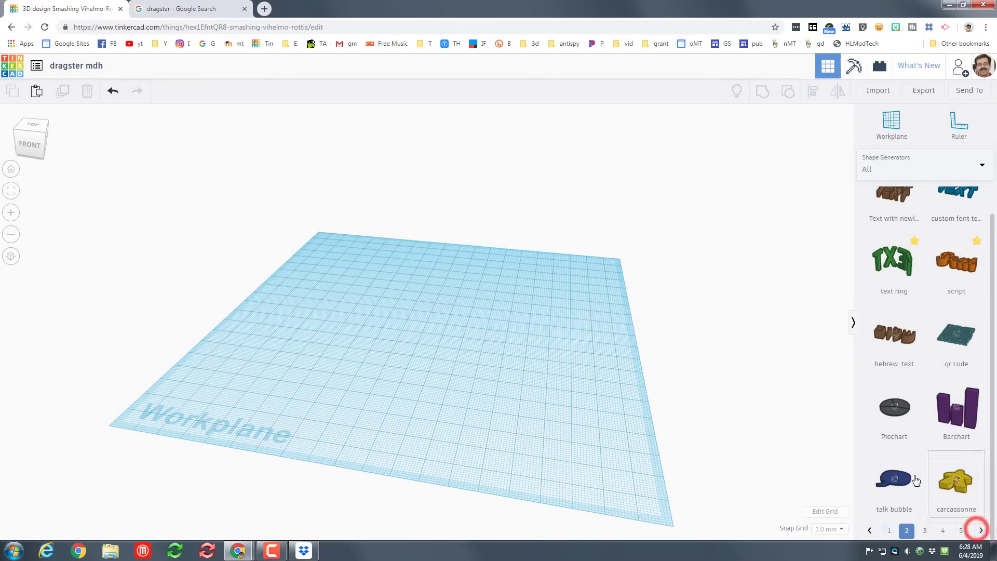
pyautogui.click(981, 531)
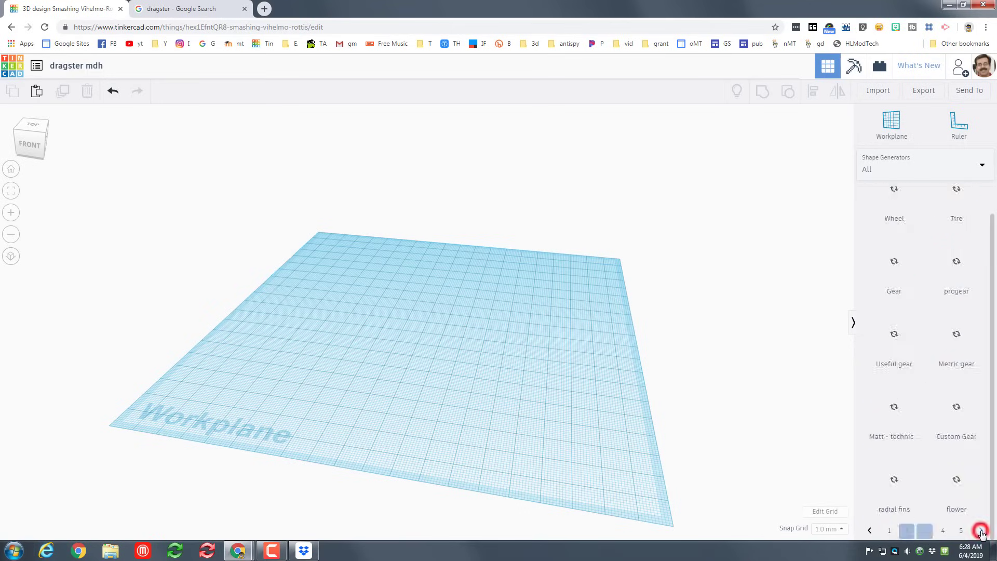
pyautogui.click(981, 530)
pyautogui.click(962, 531)
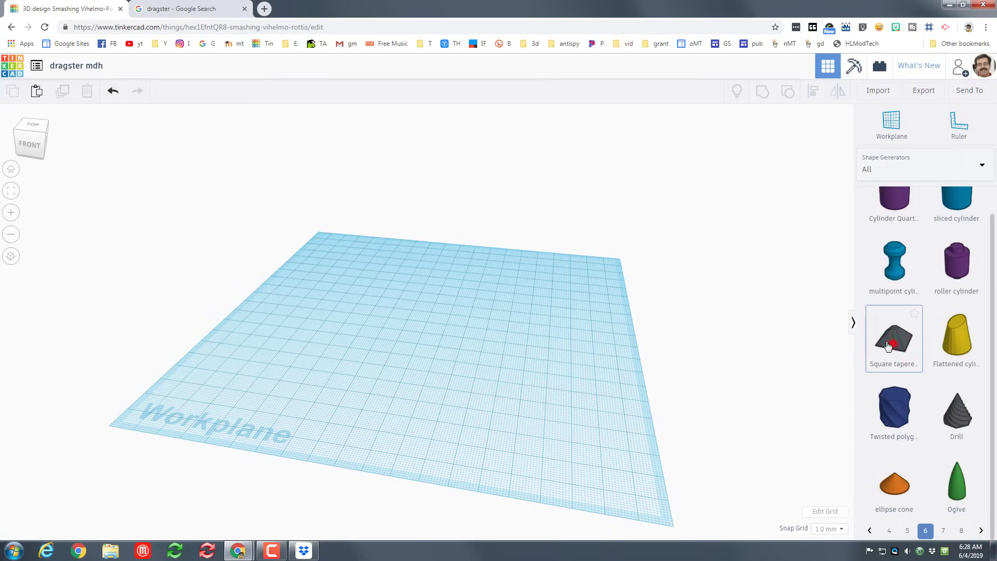
pyautogui.moveTo(888, 346); pyautogui.dragTo(501, 337)
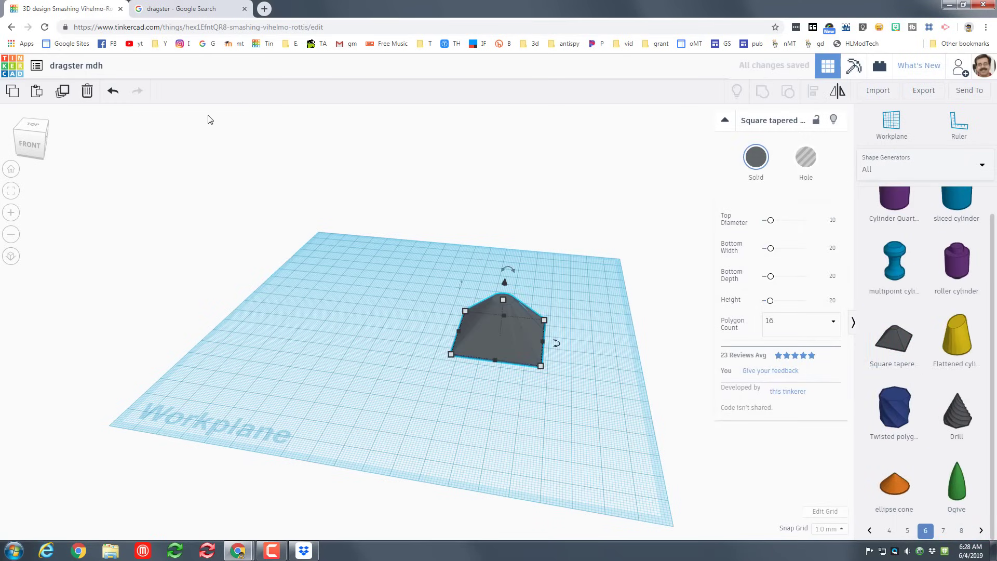
# - Using the dragster photos as reference, set the tapered shape's height to 100, bottom depth to 16 and bottom width to 16
pyautogui.click(196, 9)
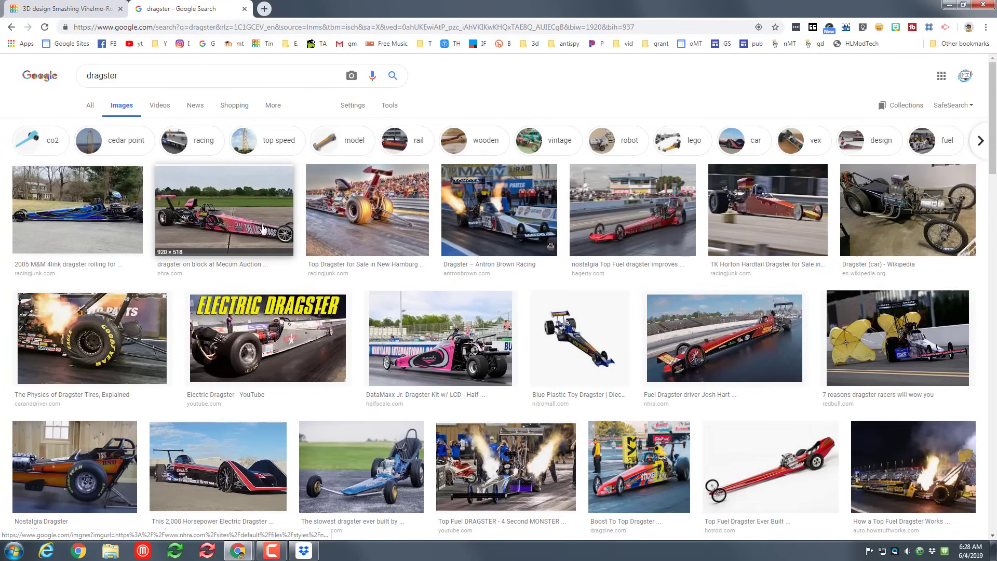
pyautogui.click(80, 19)
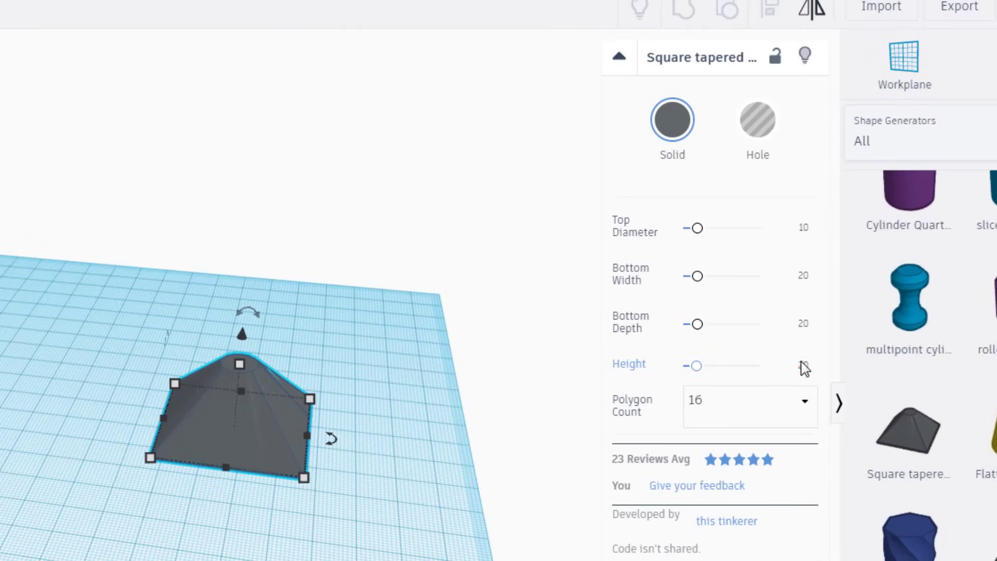
pyautogui.click(833, 299)
pyautogui.press('Return')
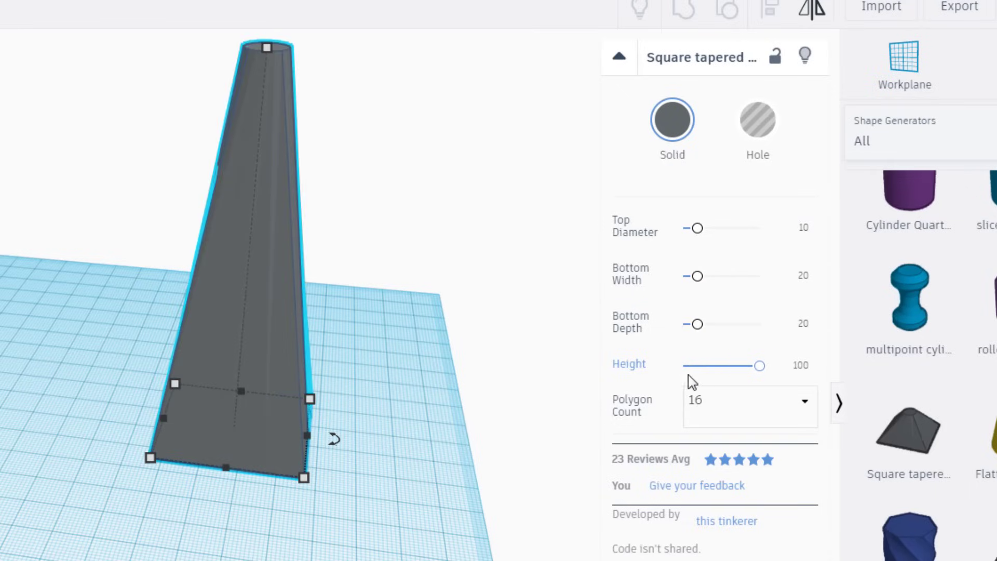
pyautogui.click(797, 325)
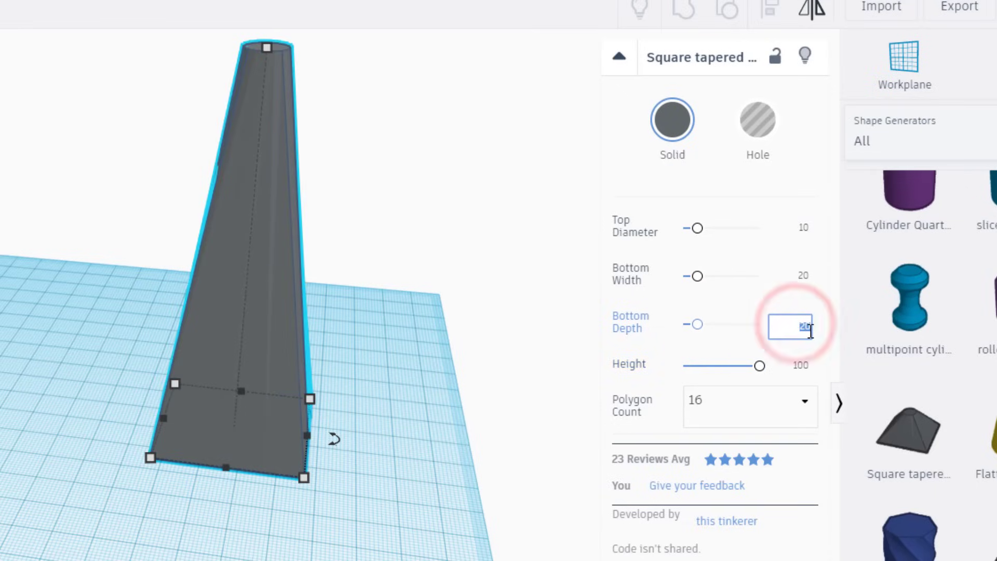
pyautogui.press('Return')
pyautogui.click(803, 279)
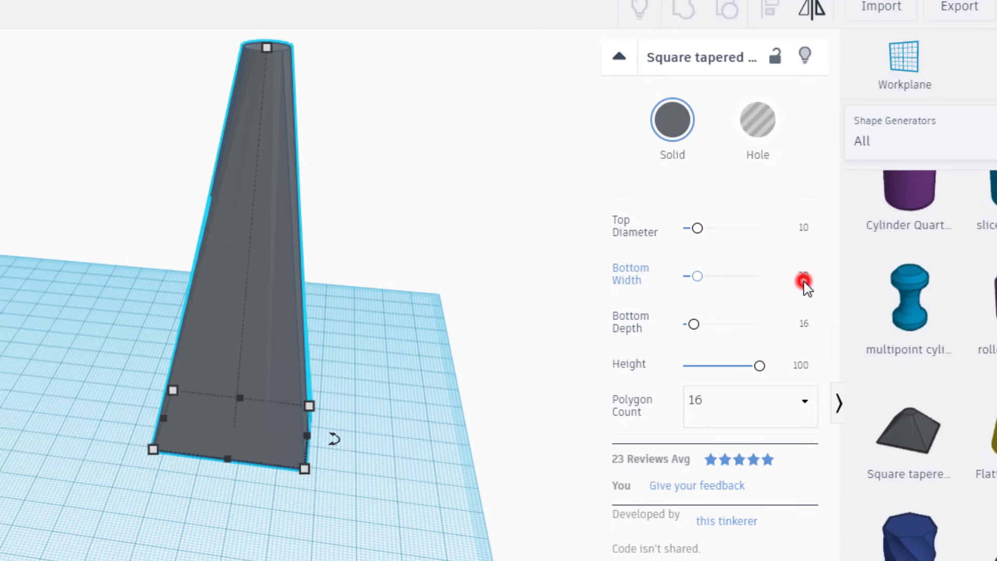
pyautogui.write('16')
pyautogui.press('Return')
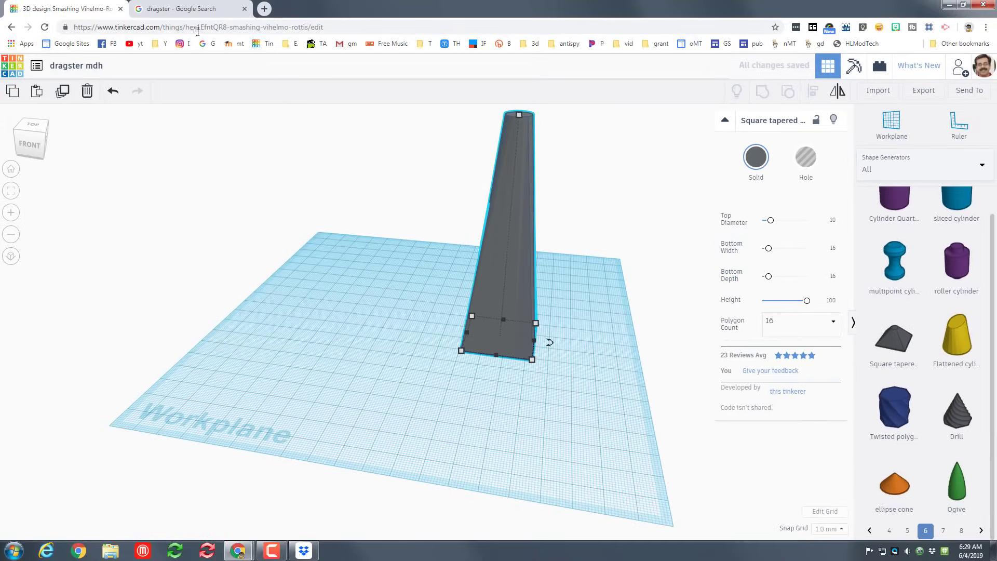
# - Following the dragster photos, rotate the tapered body -90° so it lies lengthwise, and drop it onto the workplane
pyautogui.click(201, 9)
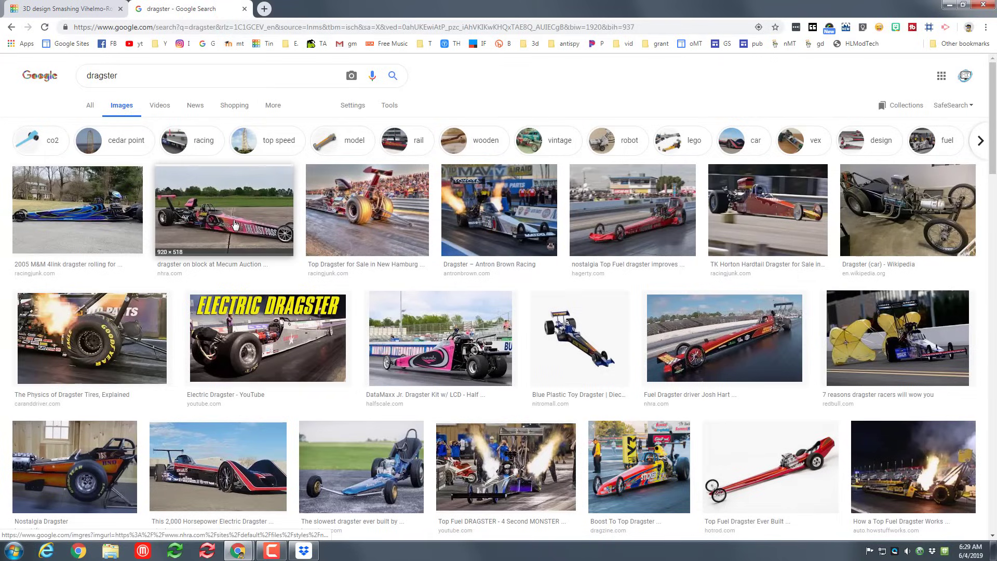
pyautogui.click(83, 10)
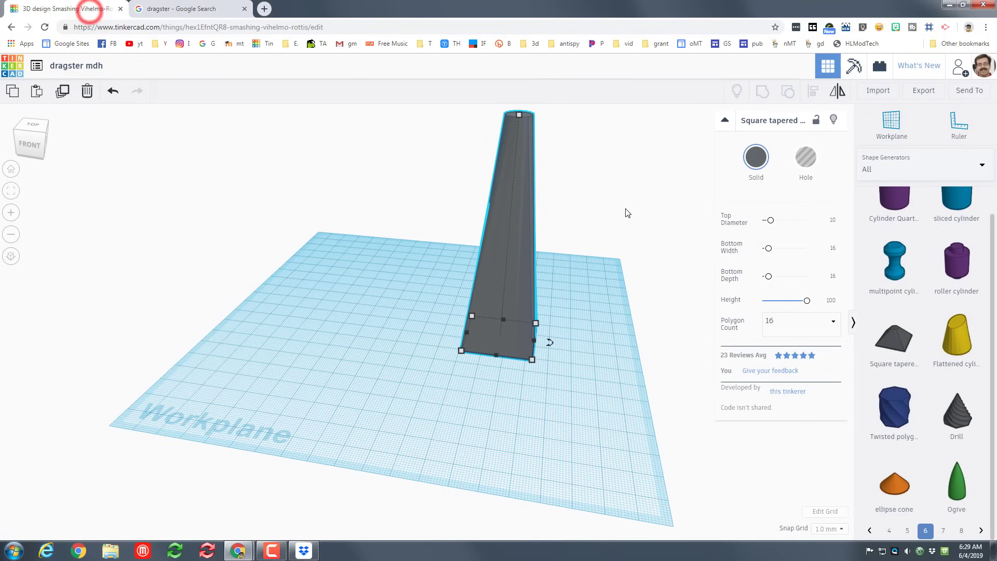
pyautogui.scroll(-3, 560, 244)
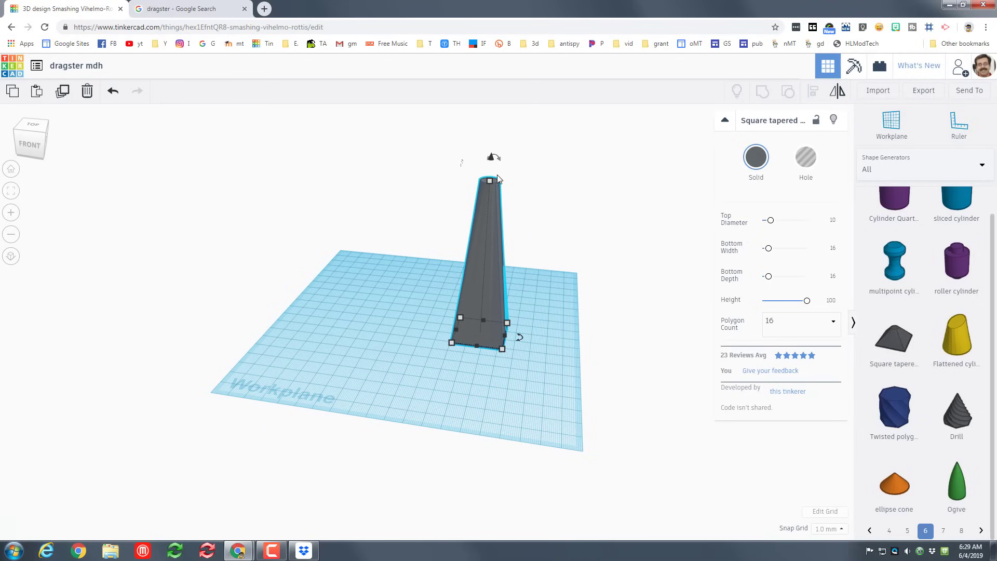
pyautogui.moveTo(496, 160)
pyautogui.moveTo(496, 160); pyautogui.dragTo(441, 248)
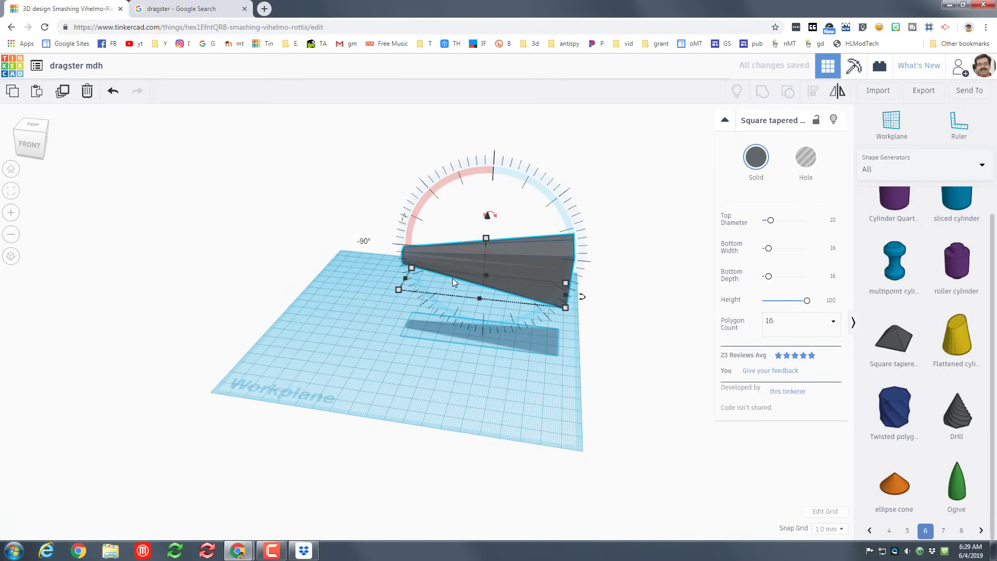
pyautogui.press('d')
# - Set the snap grid to 5.0 mm and raise the tapered body two grid increments above the workplane
pyautogui.moveTo(477, 366); pyautogui.dragTo(556, 316, button='right')
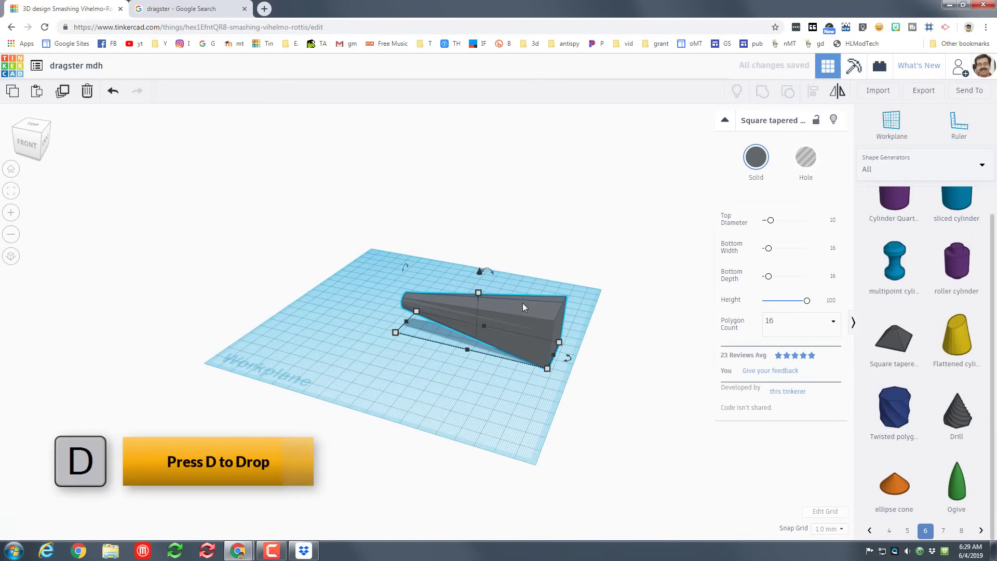
pyautogui.click(830, 530)
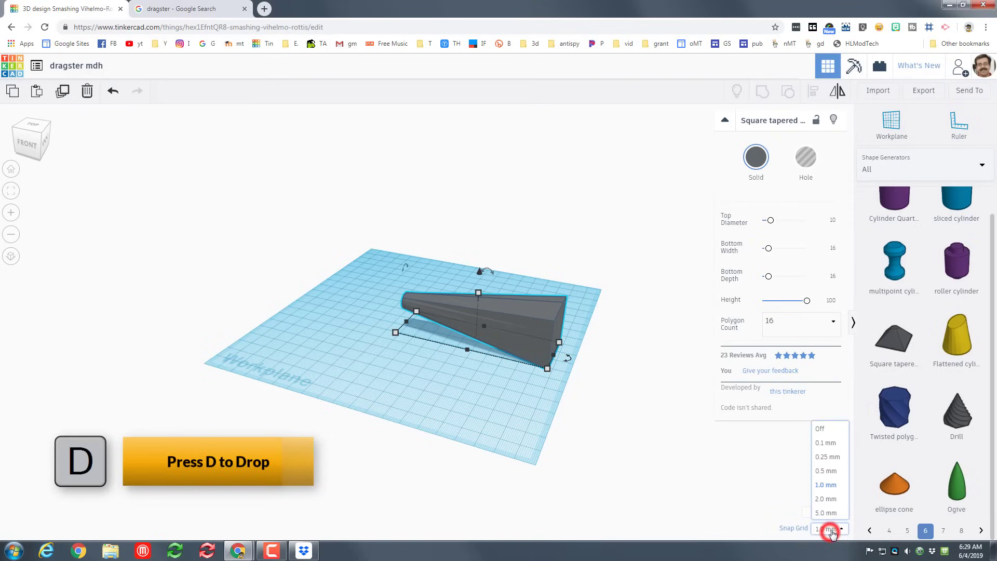
pyautogui.click(835, 508)
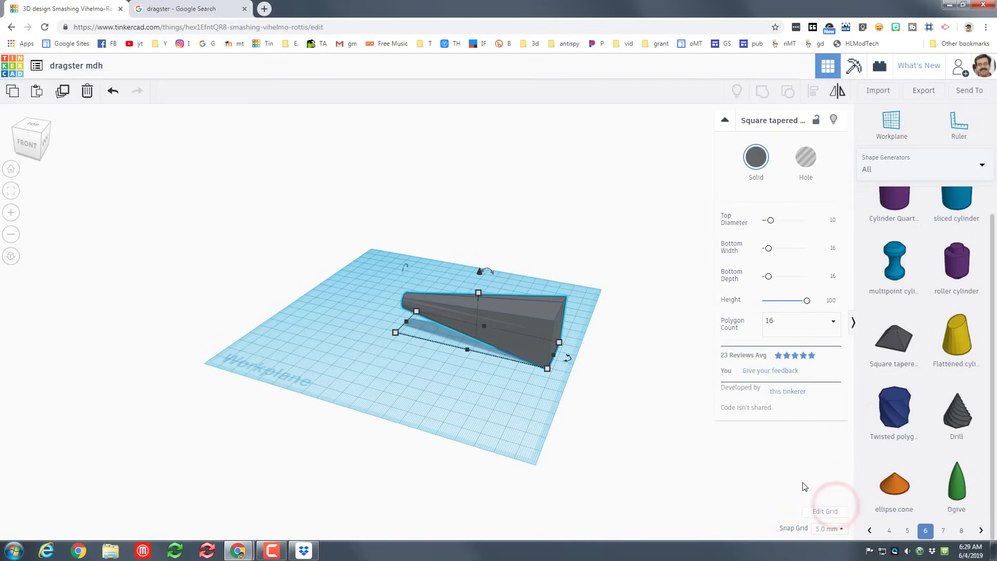
pyautogui.hotkey('ctrl', 'Up')
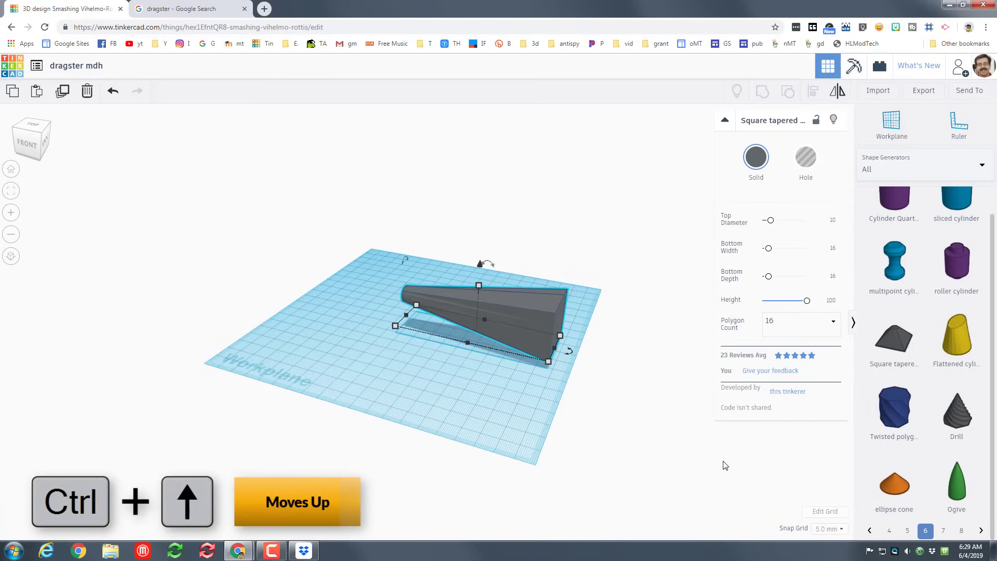
pyautogui.hotkey('ctrl', 'Up')
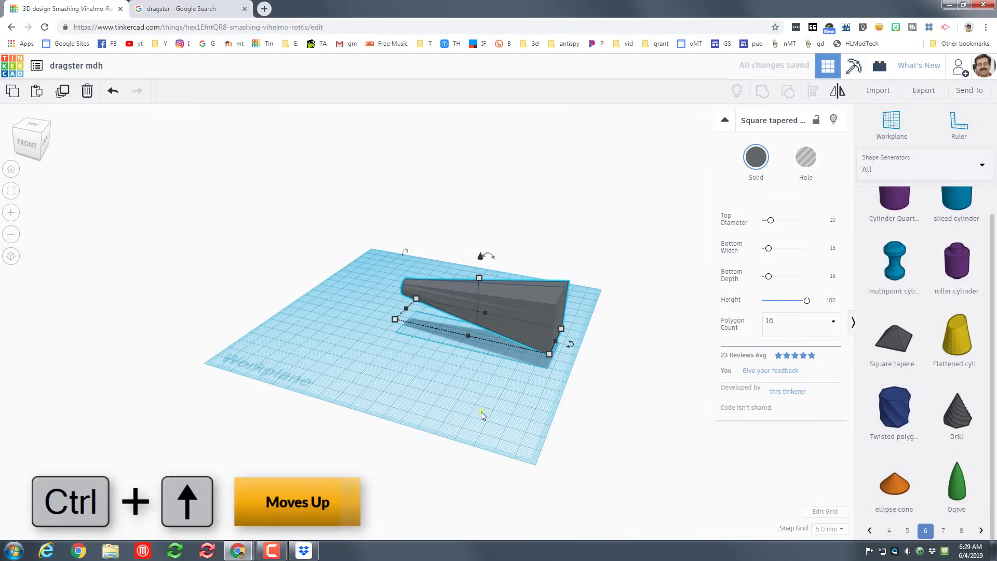
# - Tilt the tapered body by -11° to level its underside and check it from the front
pyautogui.moveTo(481, 412); pyautogui.dragTo(480, 223, button='right')
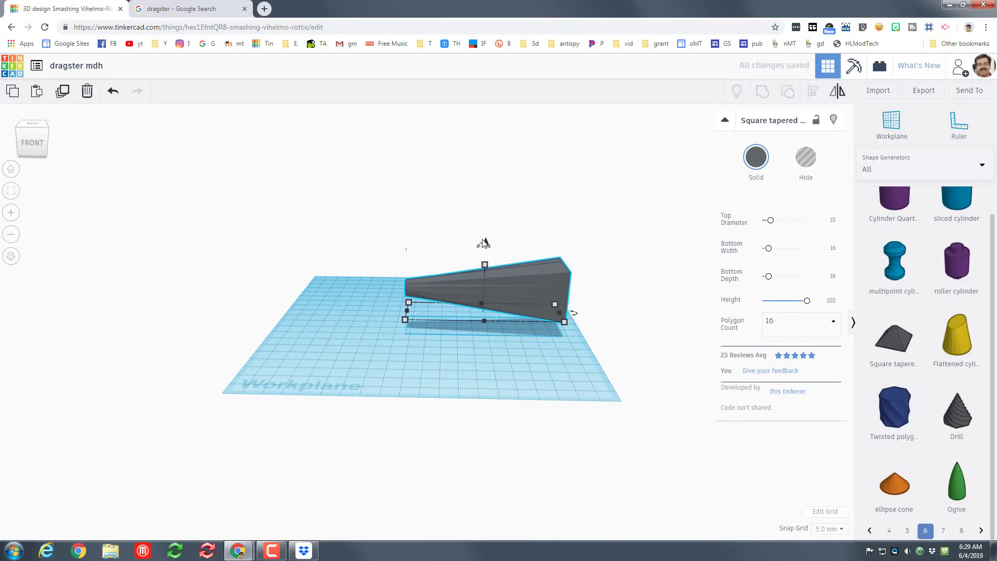
pyautogui.moveTo(483, 243); pyautogui.dragTo(462, 166)
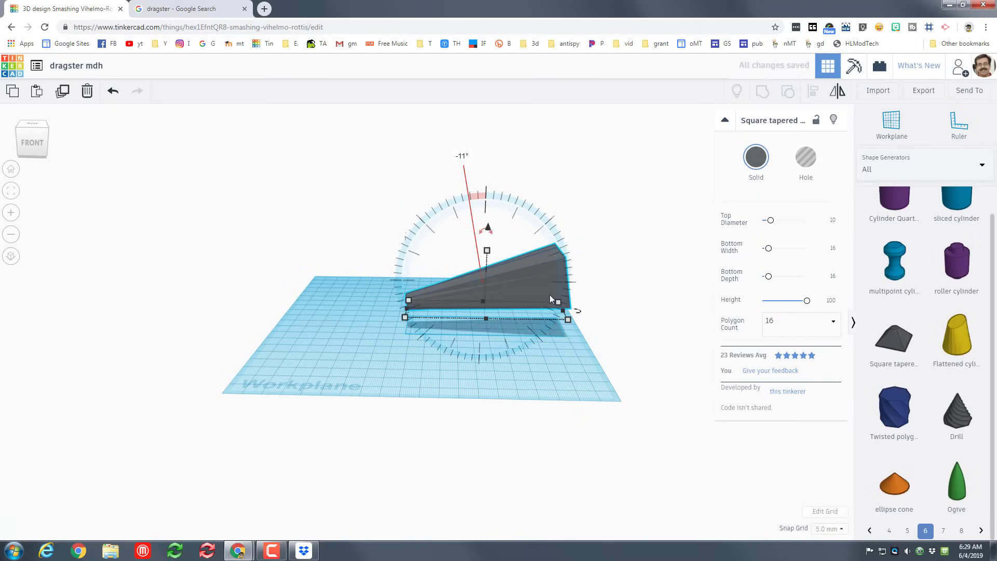
pyautogui.click(41, 147)
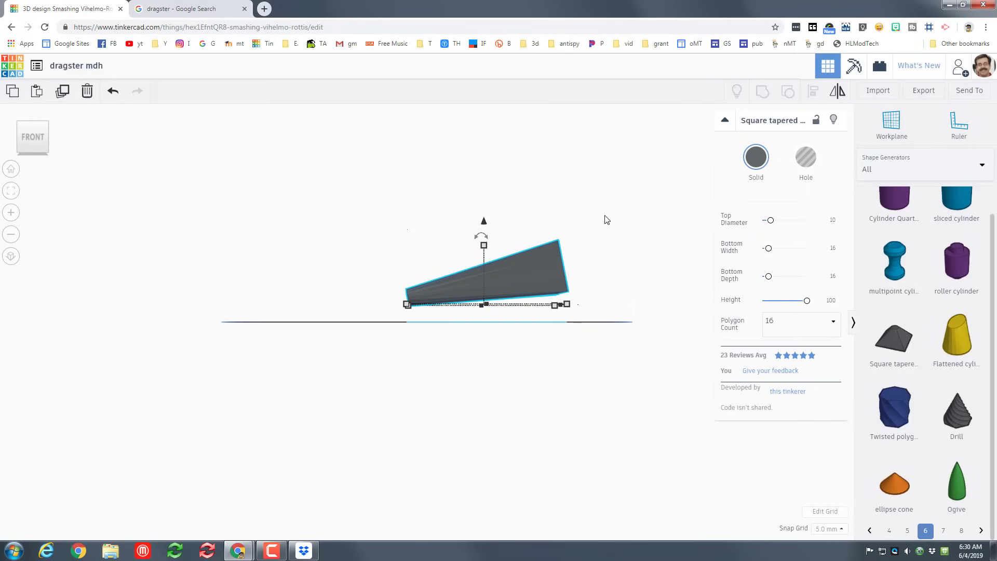
# - Shift the tapered body five 5 mm increments toward its narrow end and set the snap grid to 1.0 mm
pyautogui.click(35, 128)
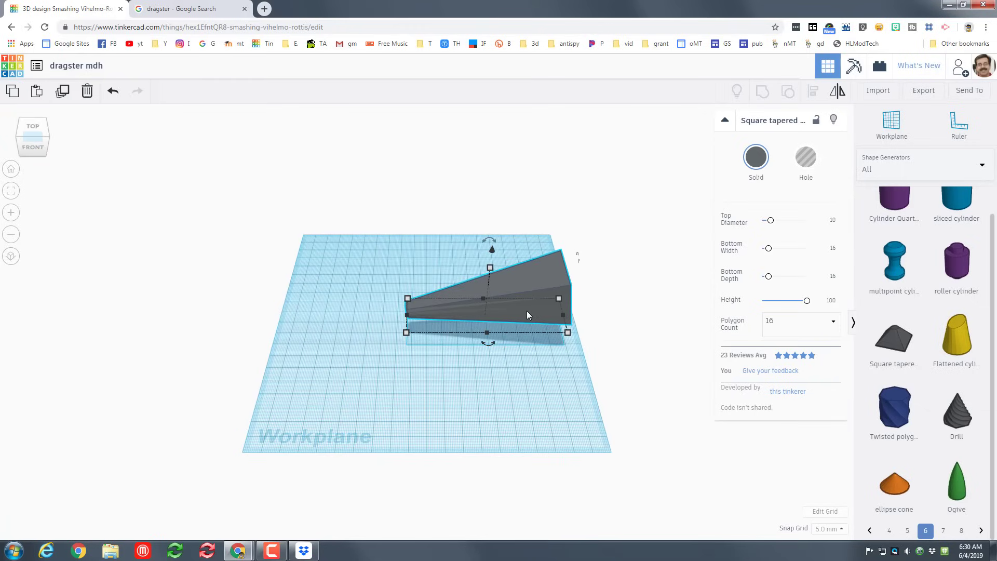
pyautogui.press('Left')
pyautogui.press('Left')
pyautogui.press('Left')
pyautogui.press('Left')
pyautogui.press('Left')
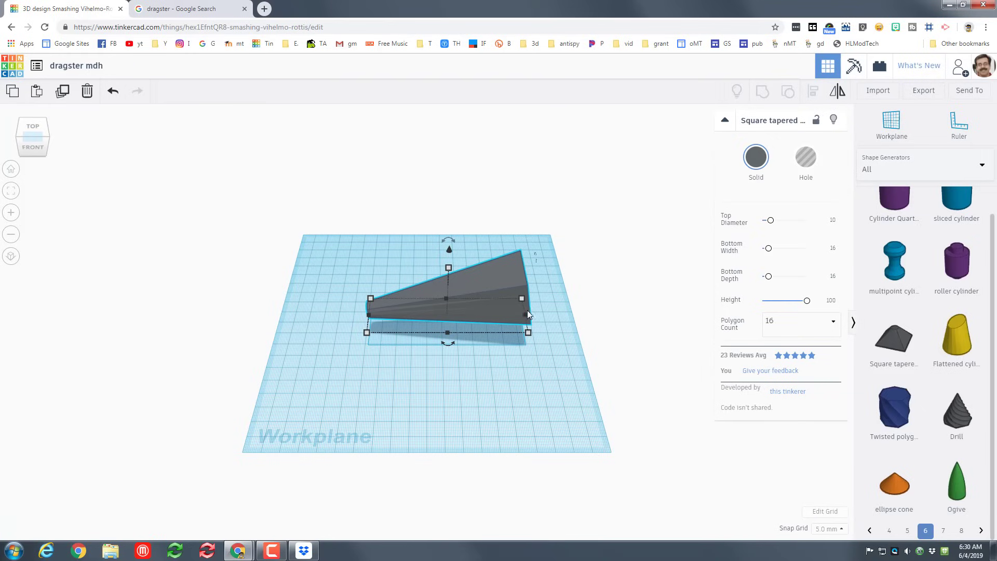
pyautogui.click(829, 528)
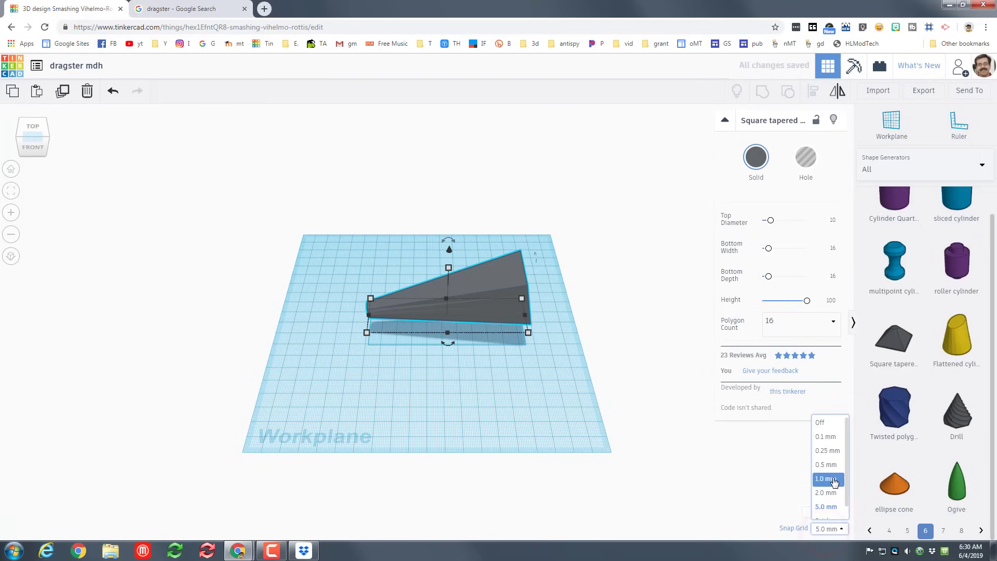
pyautogui.click(833, 479)
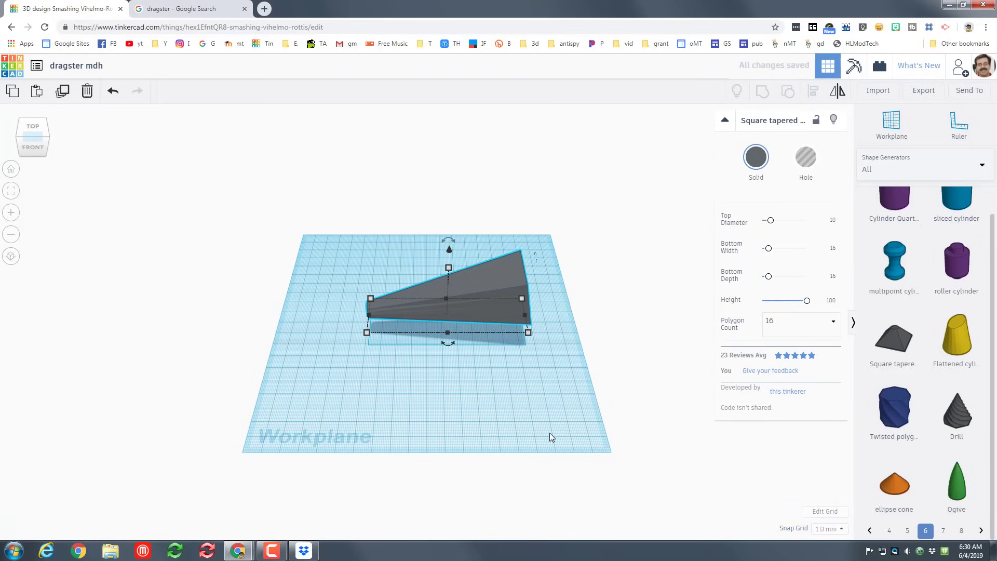
# - Check the dragster reference photos and place a hole box from Basic Shapes beside the tapered body's wide end
pyautogui.click(210, 10)
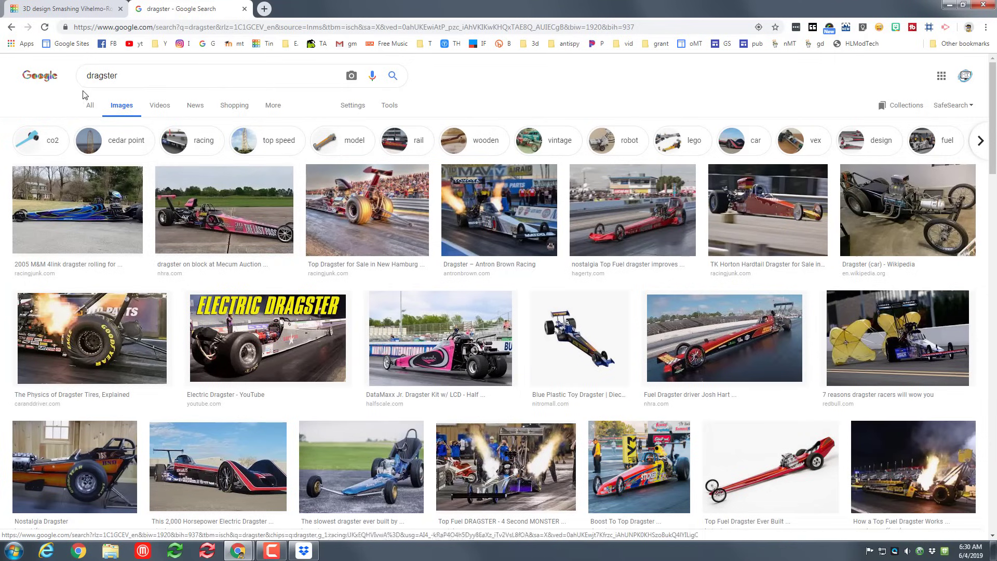
pyautogui.click(82, 11)
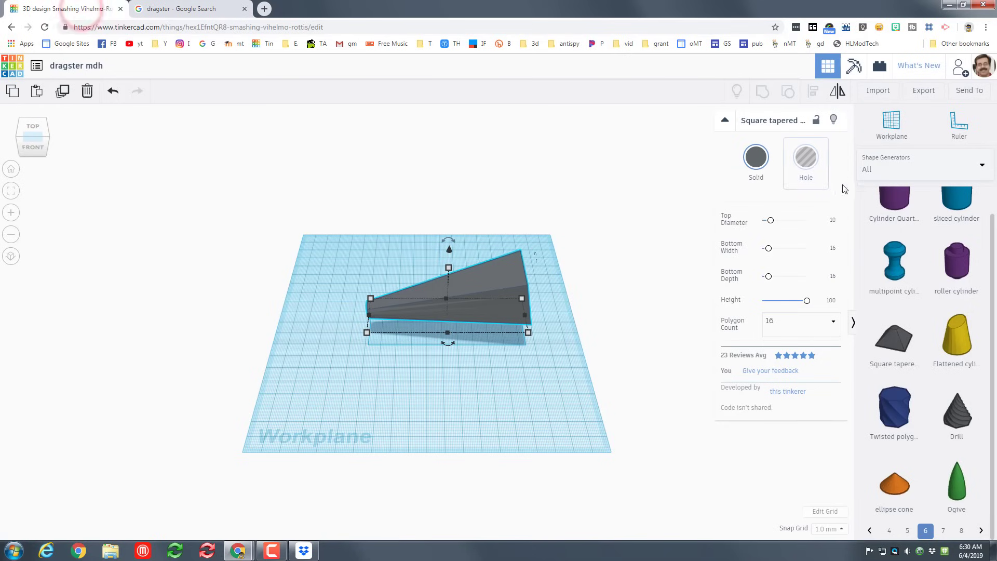
pyautogui.click(889, 173)
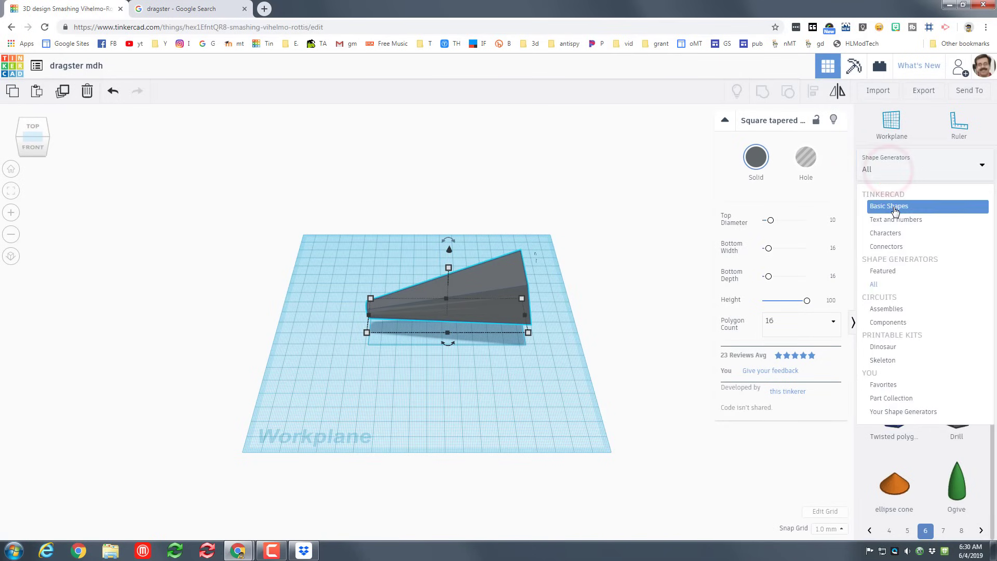
pyautogui.click(891, 202)
pyautogui.scroll(10, 894, 244)
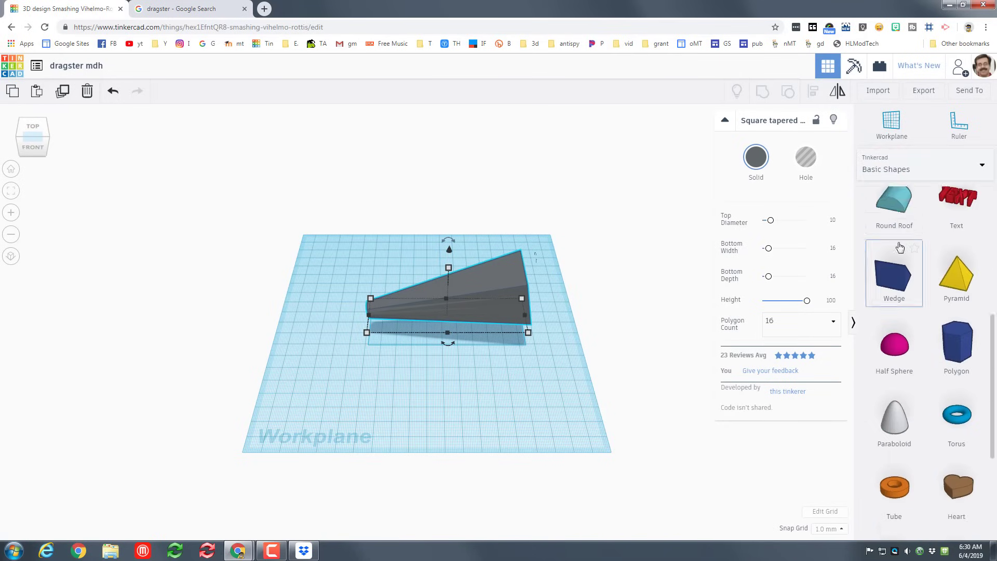
pyautogui.scroll(2, 902, 254)
pyautogui.moveTo(897, 229); pyautogui.dragTo(548, 320)
# - Align the hole box and the tapered body to a common mid-height and make them flush at the body's wide end
pyautogui.moveTo(332, 229); pyautogui.dragTo(608, 385)
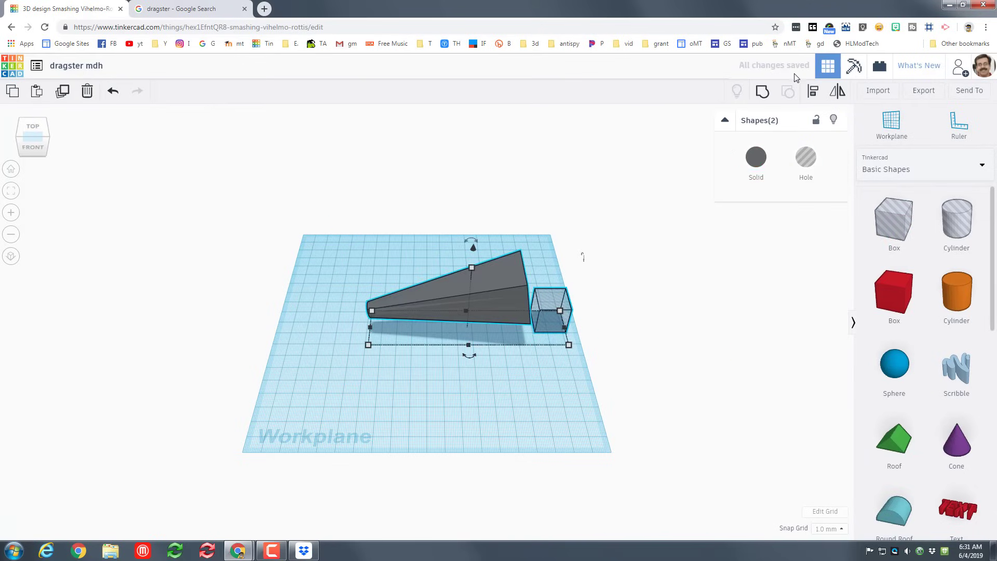
pyautogui.click(811, 97)
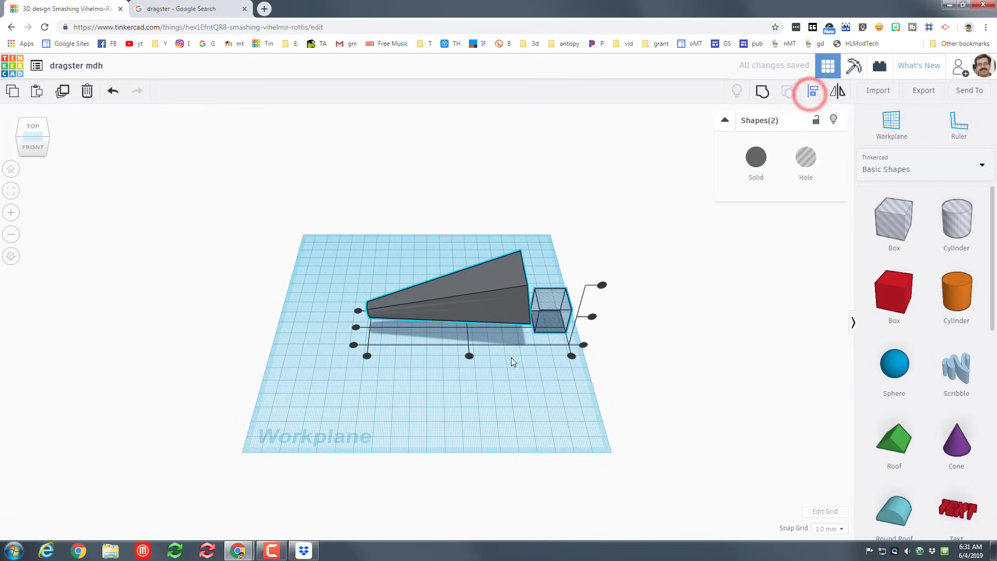
pyautogui.click(592, 317)
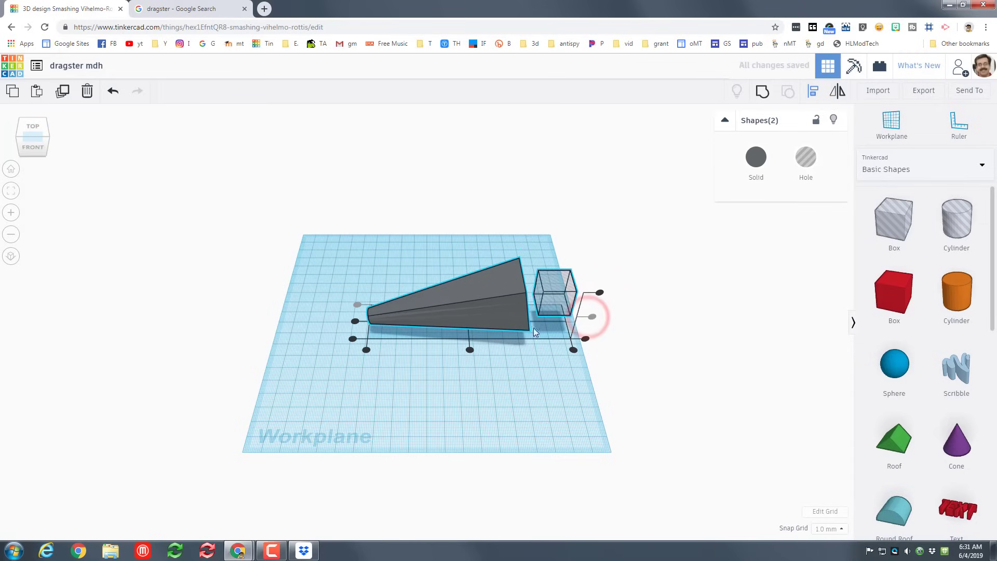
pyautogui.click(573, 349)
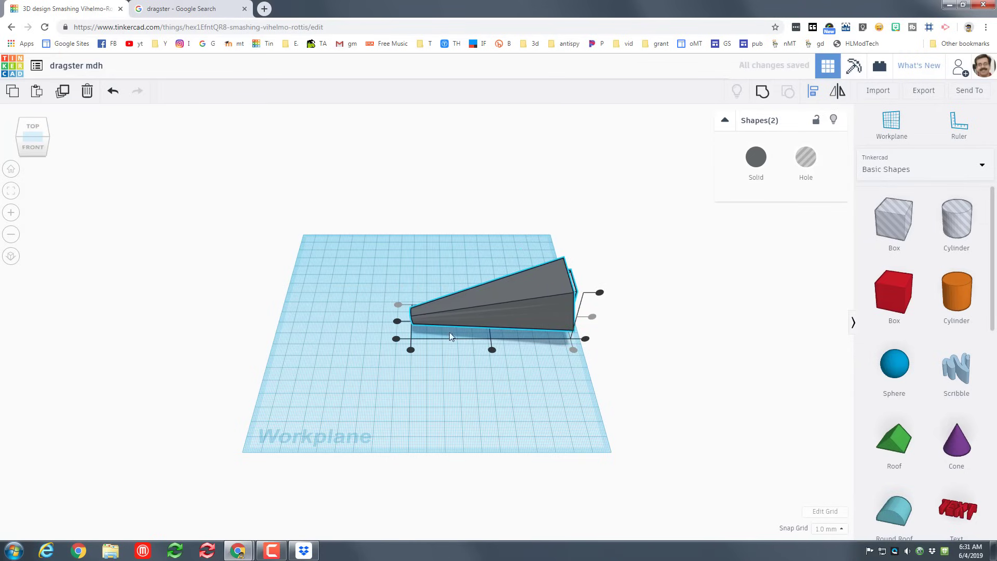
# - Move the tapered body and hole box together toward the body's narrow end, back from the workplane's edge
pyautogui.moveTo(459, 238); pyautogui.dragTo(565, 337)
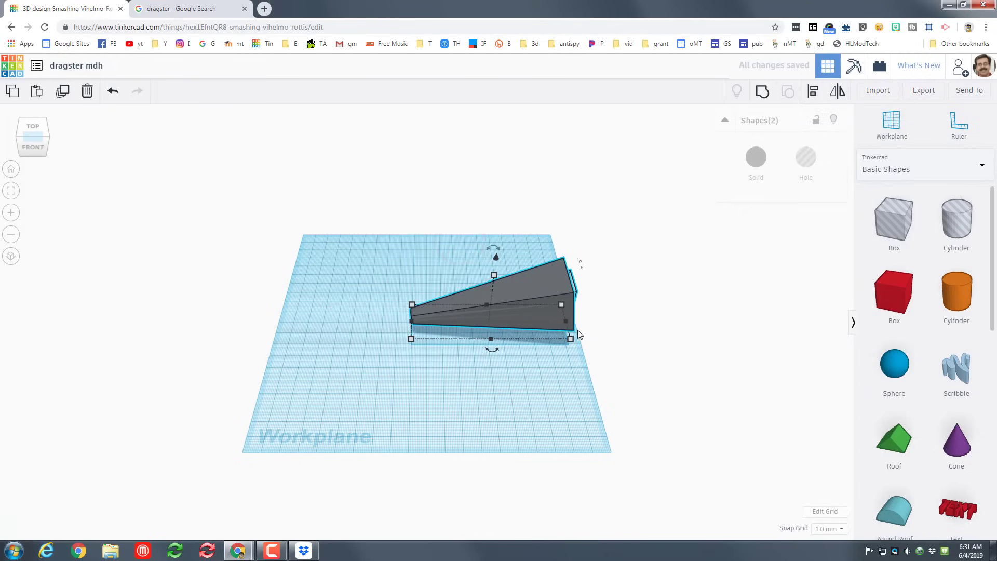
pyautogui.press('Left')
pyautogui.press('Left')
pyautogui.press('Left')
pyautogui.press('Left')
pyautogui.press('Left')
pyautogui.press('Left')
pyautogui.press('Left')
pyautogui.press('Left')
pyautogui.press('Left')
pyautogui.press('Left')
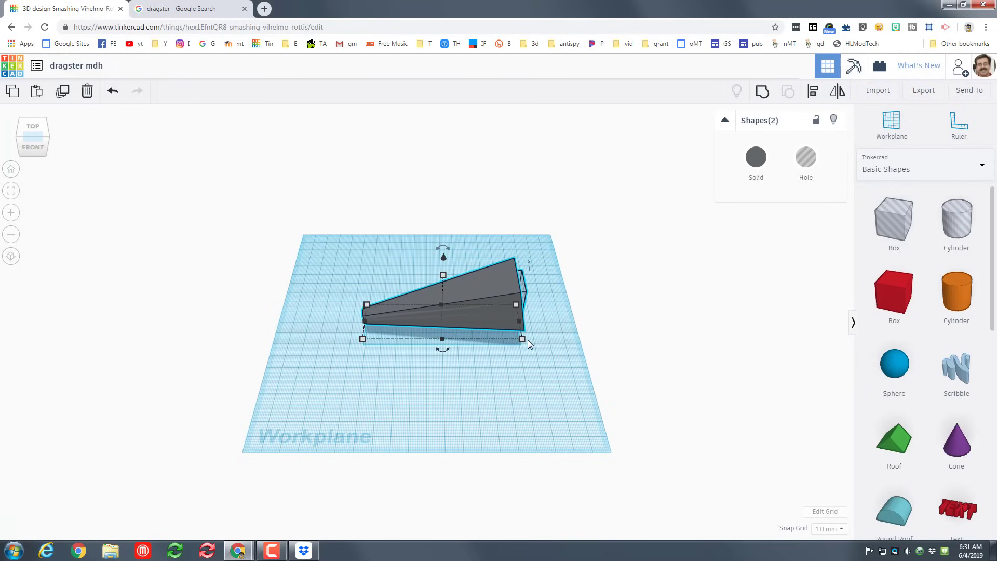
# - Set the hole box's length along the tapered body to 40 mm
pyautogui.moveTo(593, 389); pyautogui.dragTo(350, 370, button='right')
pyautogui.click(350, 369)
pyautogui.moveTo(336, 280); pyautogui.dragTo(230, 249)
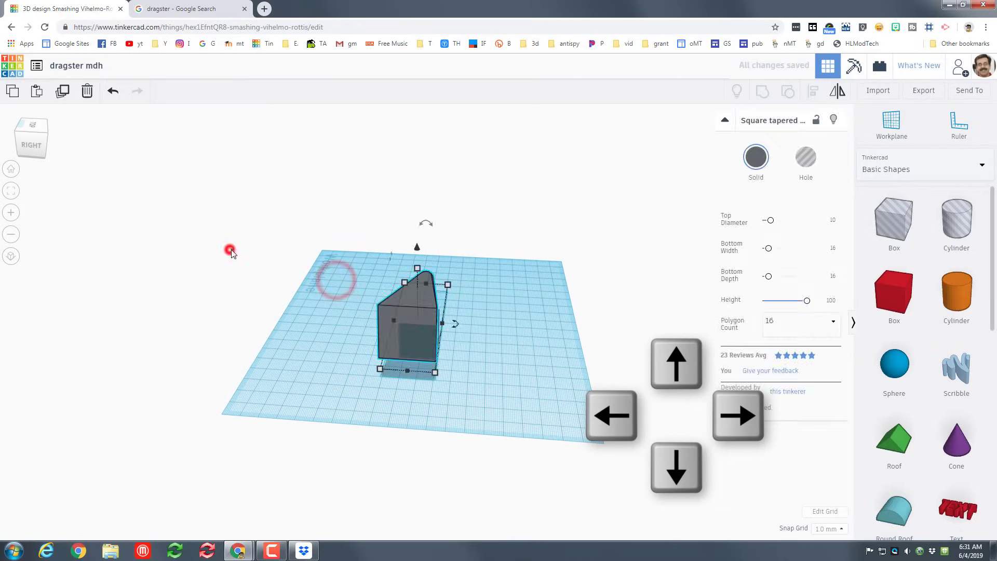
pyautogui.click(230, 248)
pyautogui.click(414, 334)
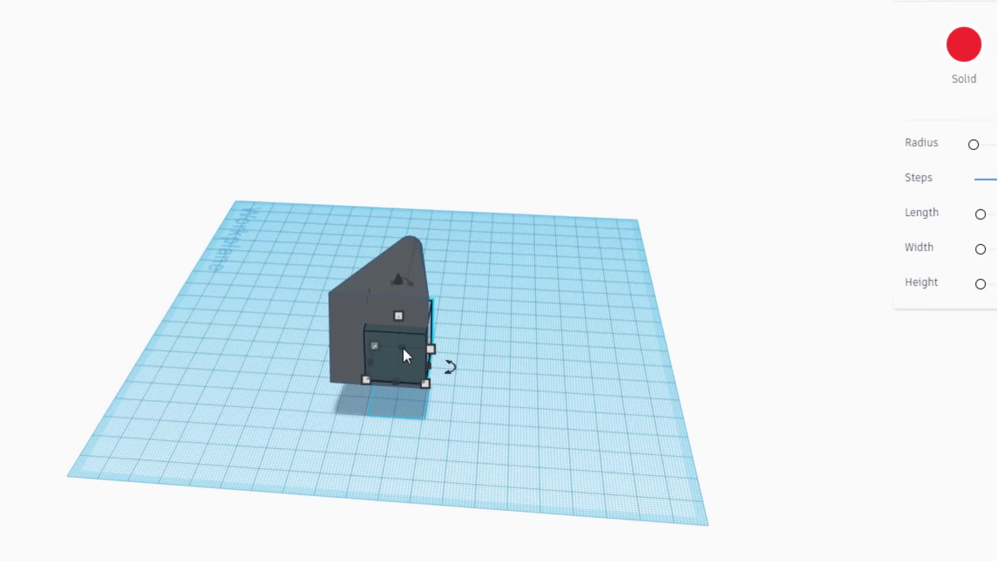
pyautogui.moveTo(403, 346)
pyautogui.mouseDown()
pyautogui.moveTo(415, 313)
pyautogui.moveTo(413, 337)
pyautogui.mouseUp()
pyautogui.click(526, 358)
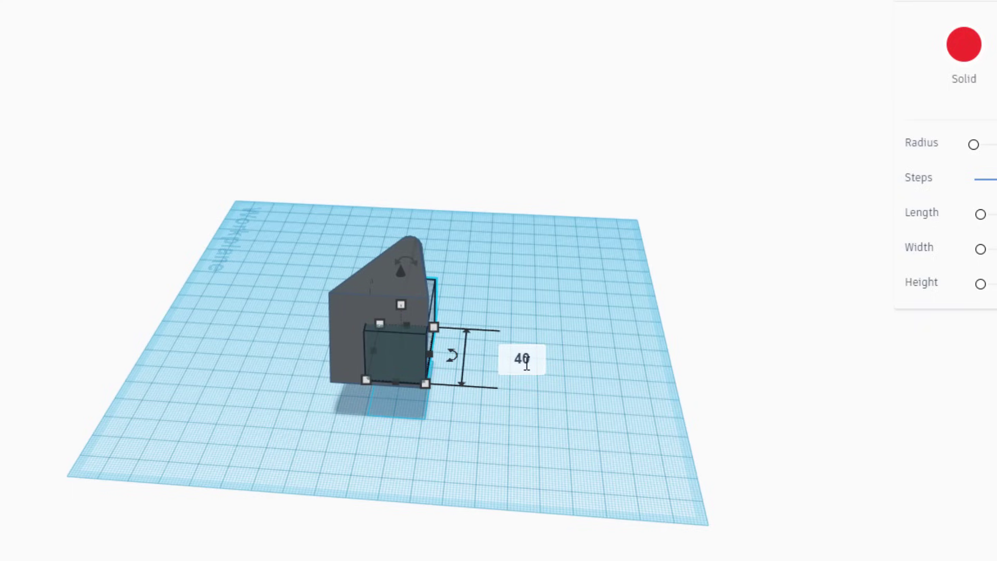
pyautogui.press('Return')
# - Center the hole box across the tapered body's width
pyautogui.moveTo(199, 256); pyautogui.dragTo(496, 419)
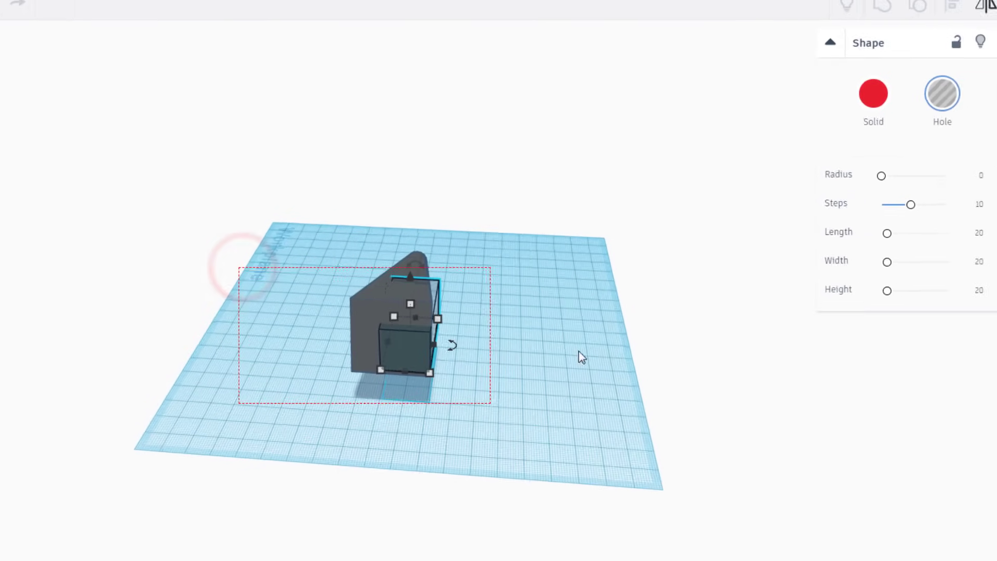
pyautogui.click(813, 90)
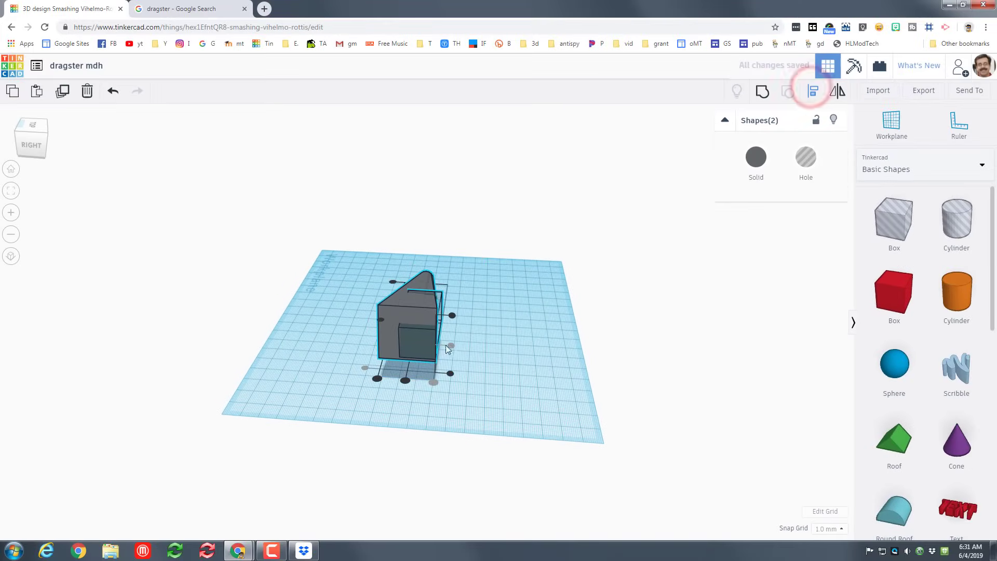
pyautogui.click(407, 377)
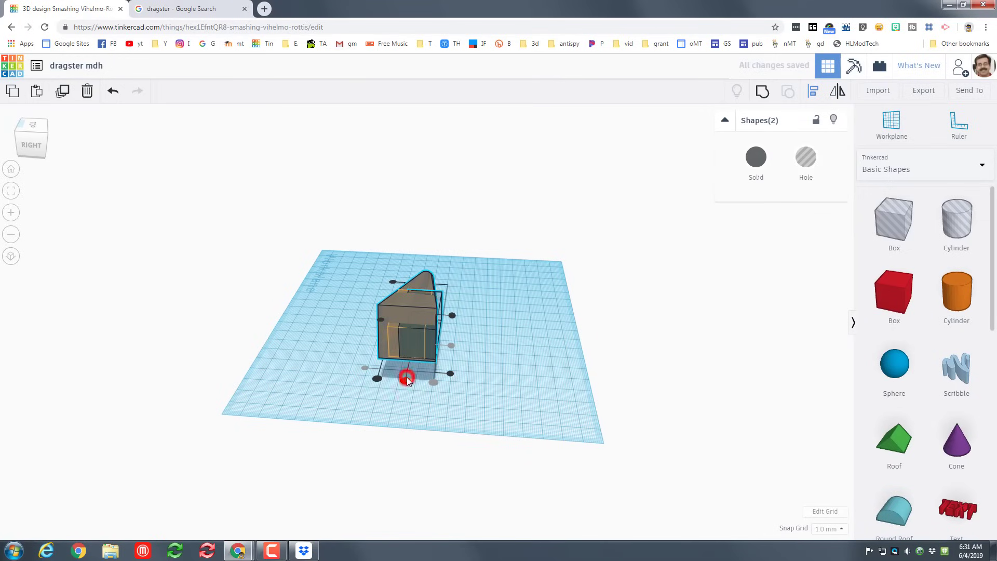
pyautogui.click(542, 328)
# - Raise the hole box four 1 mm increments and stretch its height upward to about 34 mm, past the body's top
pyautogui.click(415, 347)
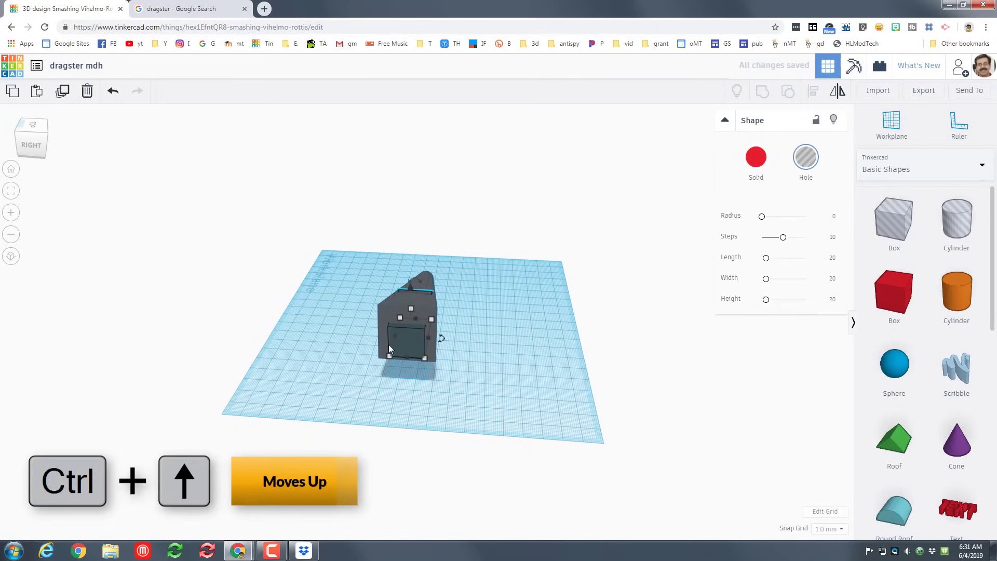
pyautogui.hotkey('ctrl', 'Up')
pyautogui.hotkey('ctrl', 'Up')
pyautogui.hotkey('ctrl', 'Up')
pyautogui.hotkey('ctrl', 'Up')
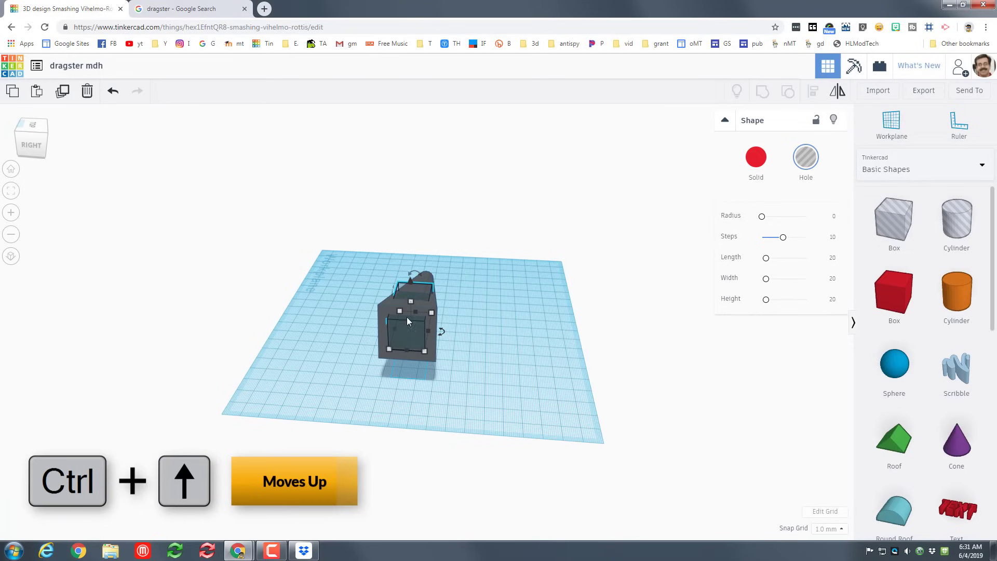
pyautogui.moveTo(410, 301); pyautogui.dragTo(406, 283)
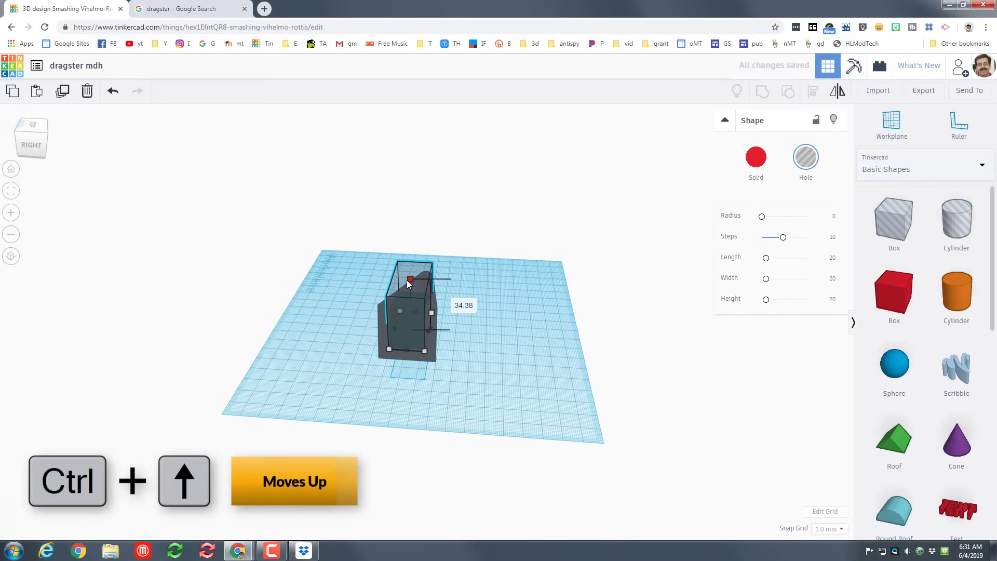
# - Group the hole box with the tapered body to cut an open cockpit into the wide end
pyautogui.moveTo(488, 358); pyautogui.dragTo(563, 354, button='right')
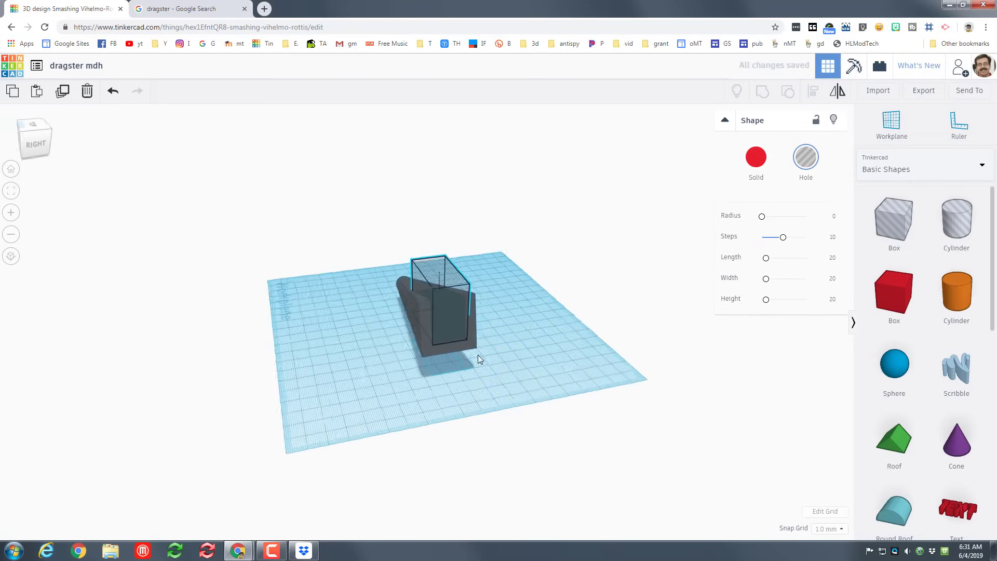
pyautogui.moveTo(478, 354); pyautogui.dragTo(341, 370, button='right')
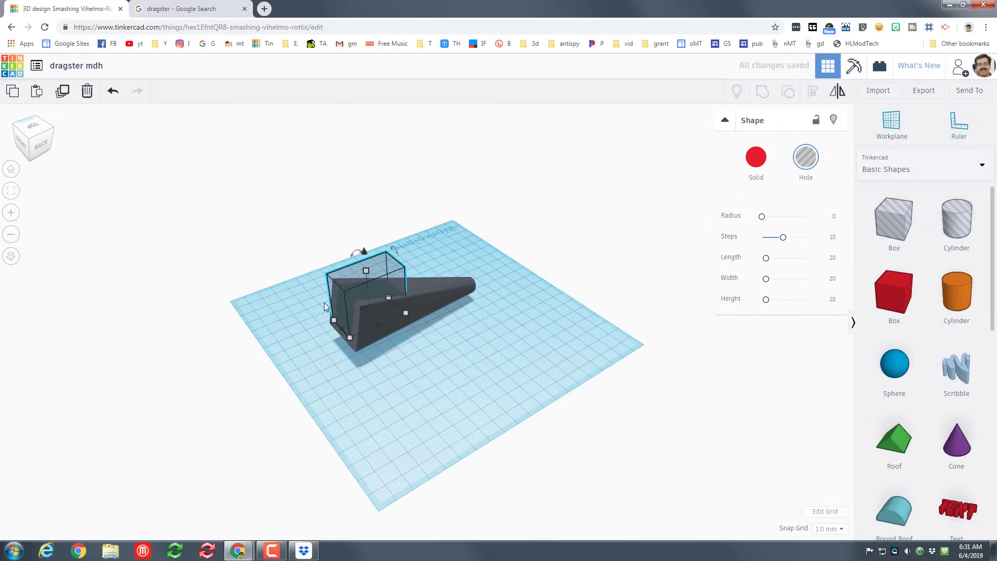
pyautogui.moveTo(275, 253); pyautogui.dragTo(403, 336)
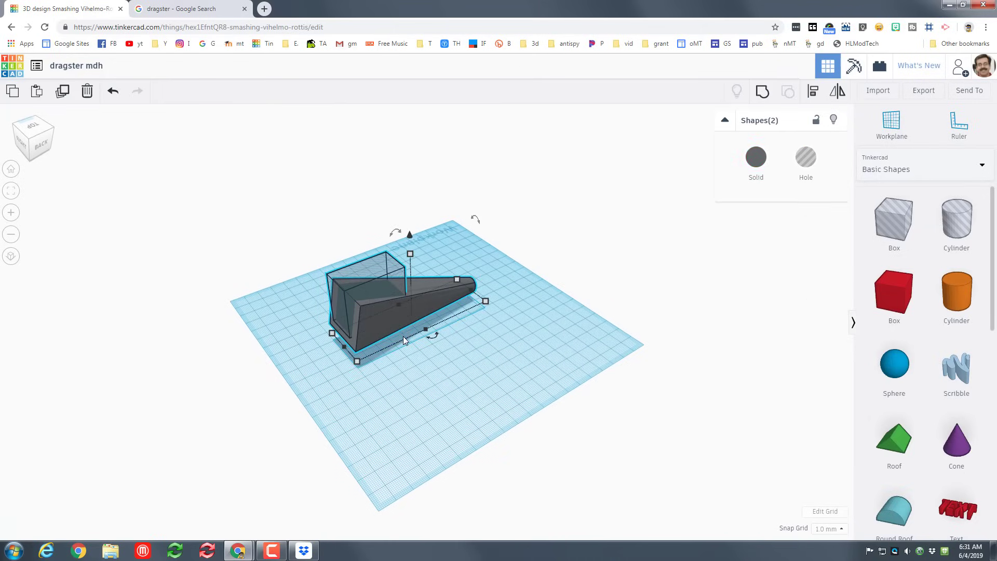
pyautogui.click(768, 96)
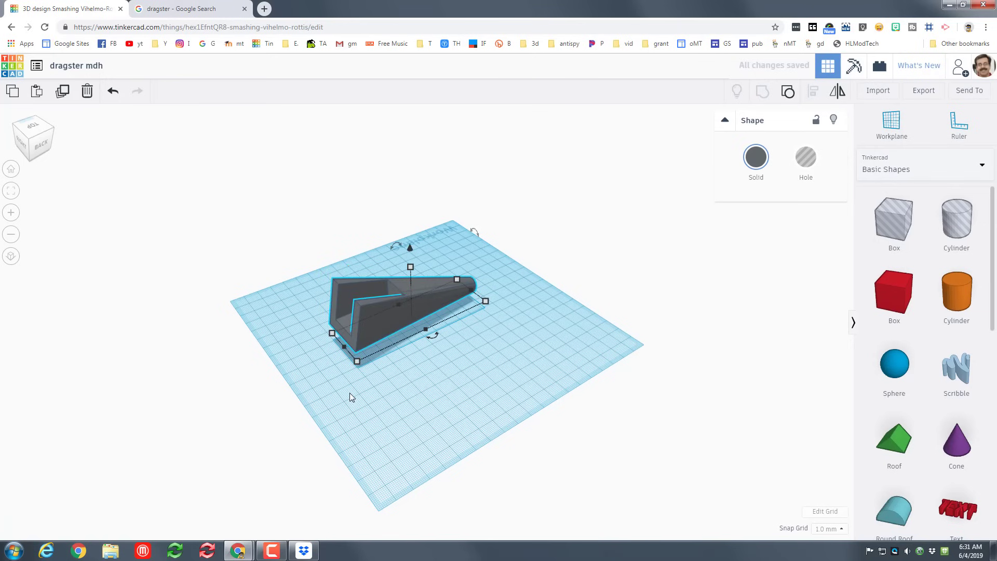
# - Place a cylinder beside the body's wide end and give it 64 sides and a bevel of 2
pyautogui.moveTo(350, 393); pyautogui.dragTo(507, 422, button='right')
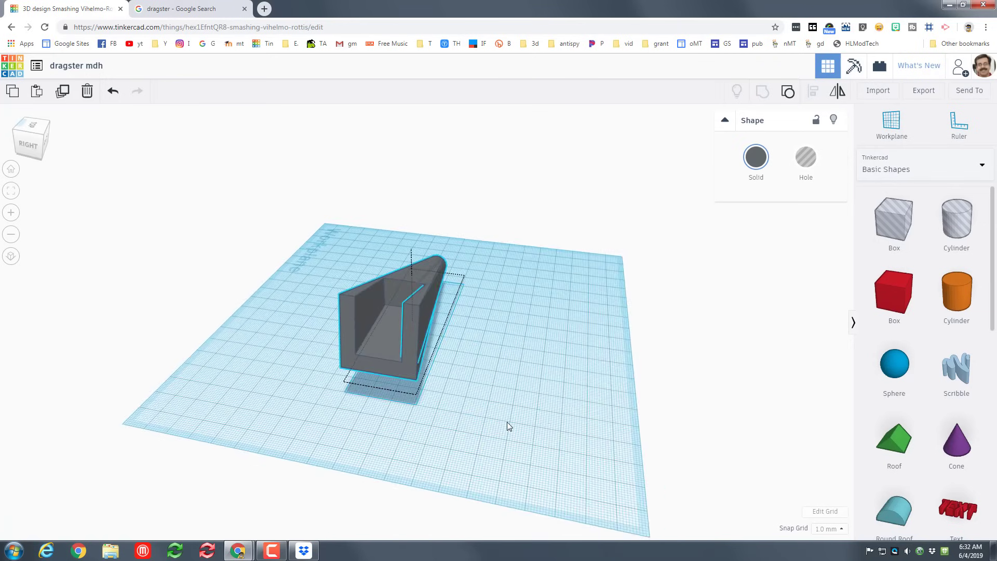
pyautogui.moveTo(953, 304); pyautogui.dragTo(494, 385)
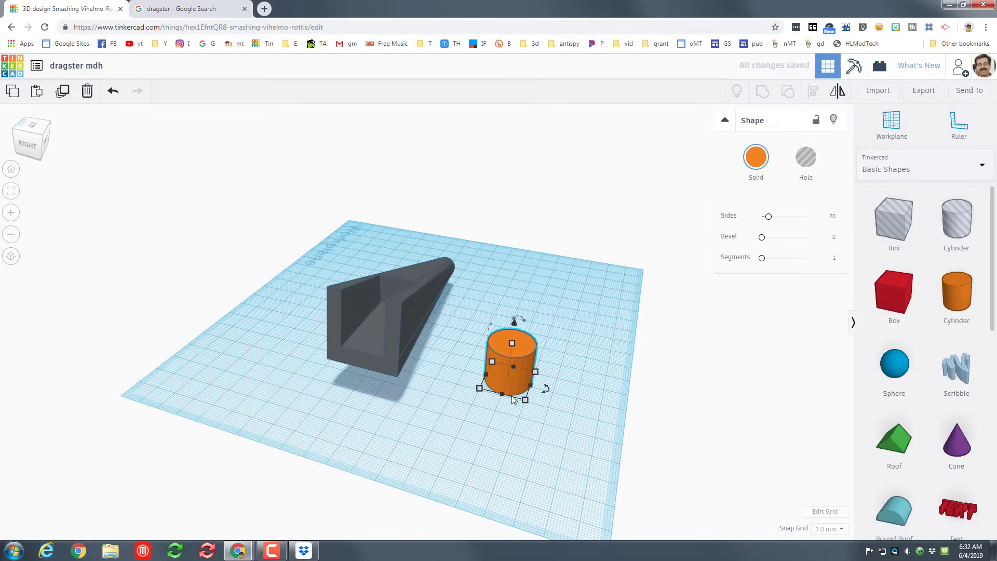
pyautogui.moveTo(791, 224); pyautogui.dragTo(834, 217)
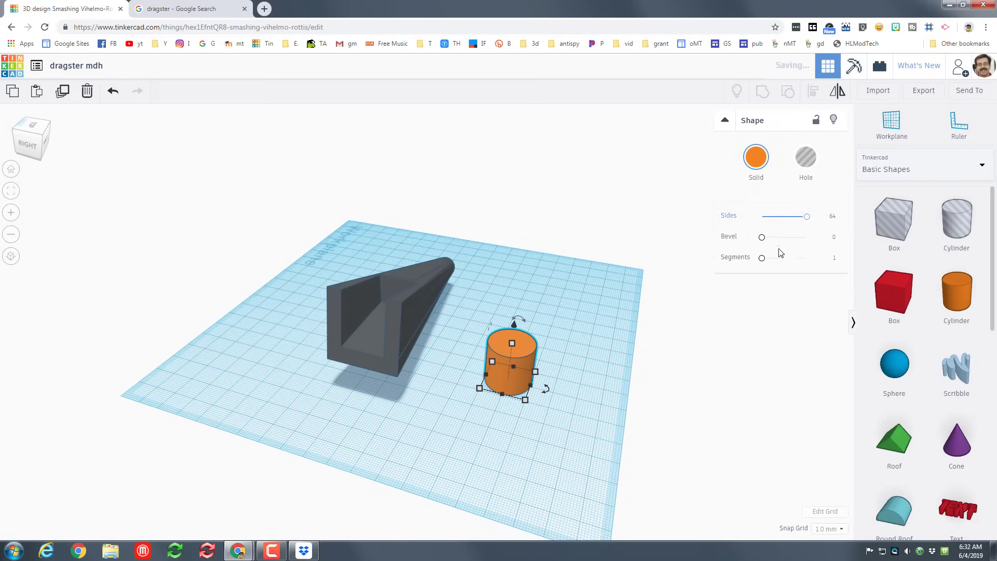
pyautogui.click(832, 238)
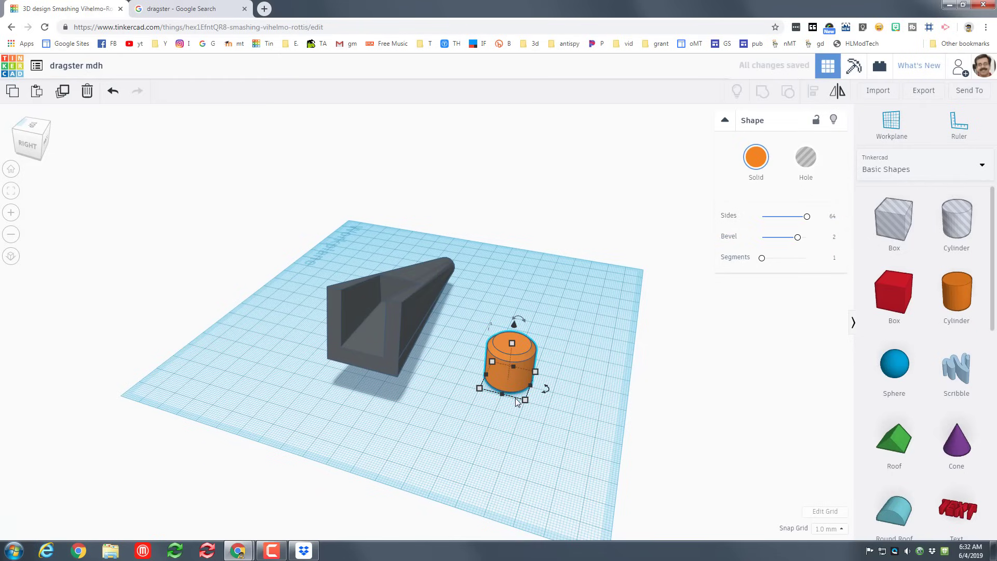
# - Resize the cylinder to 35 mm in diameter and 20 mm high, and color it black
pyautogui.keyDown('shift'); pyautogui.moveTo(523, 401); pyautogui.dragTo(554, 434); pyautogui.keyUp('shift')
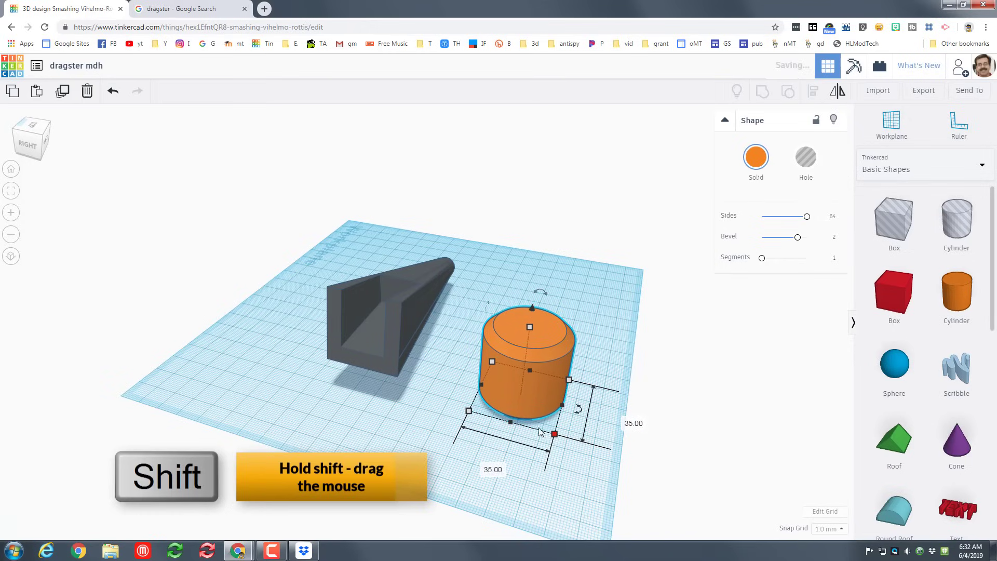
pyautogui.moveTo(530, 330); pyautogui.dragTo(530, 357)
pyautogui.click(756, 157)
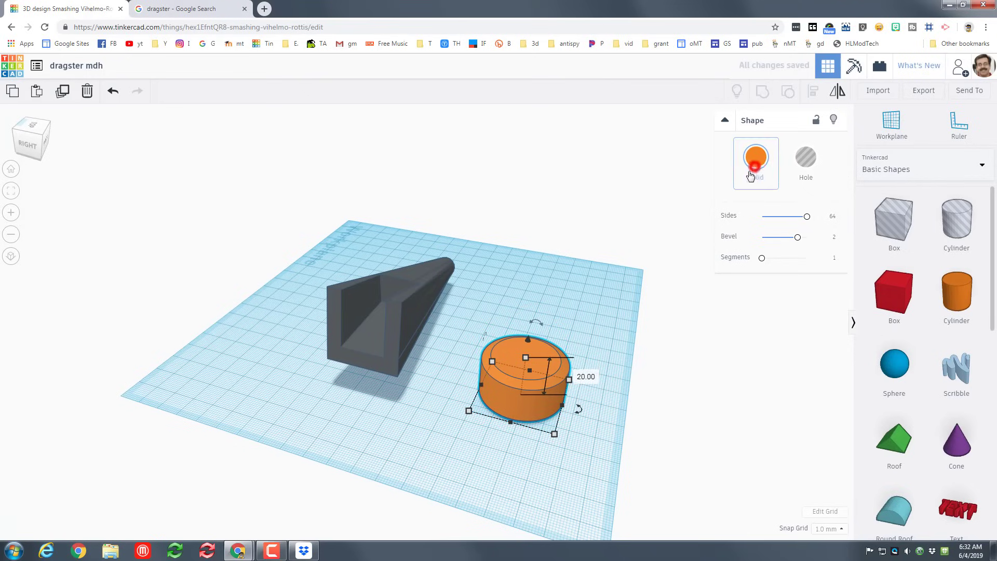
pyautogui.click(950, 272)
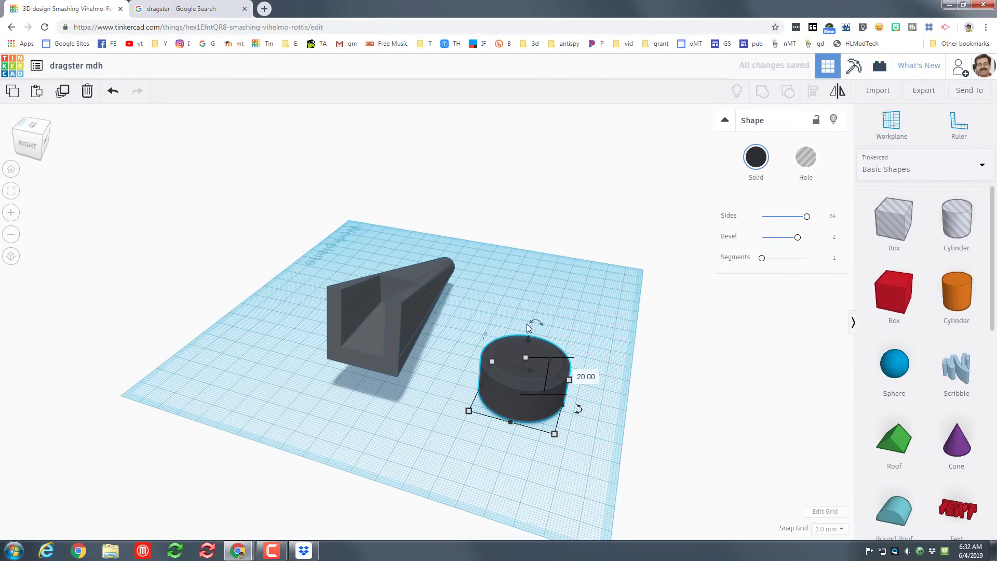
# - Stand the black cylinder on the workplane as a wheel with a 90° rotation and place it beside the body's wide end
pyautogui.moveTo(527, 324); pyautogui.dragTo(575, 371)
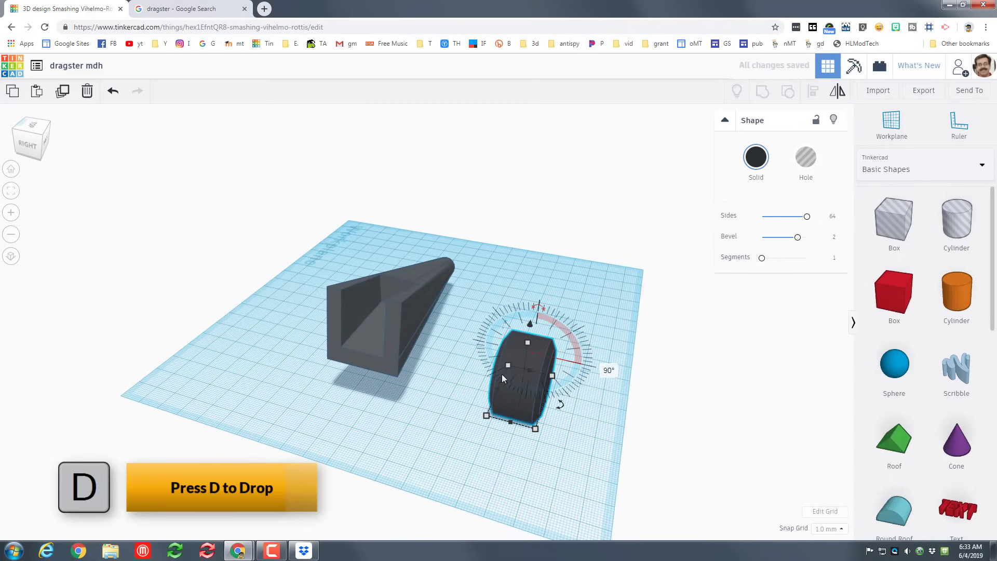
pyautogui.moveTo(463, 429); pyautogui.dragTo(425, 416, button='right')
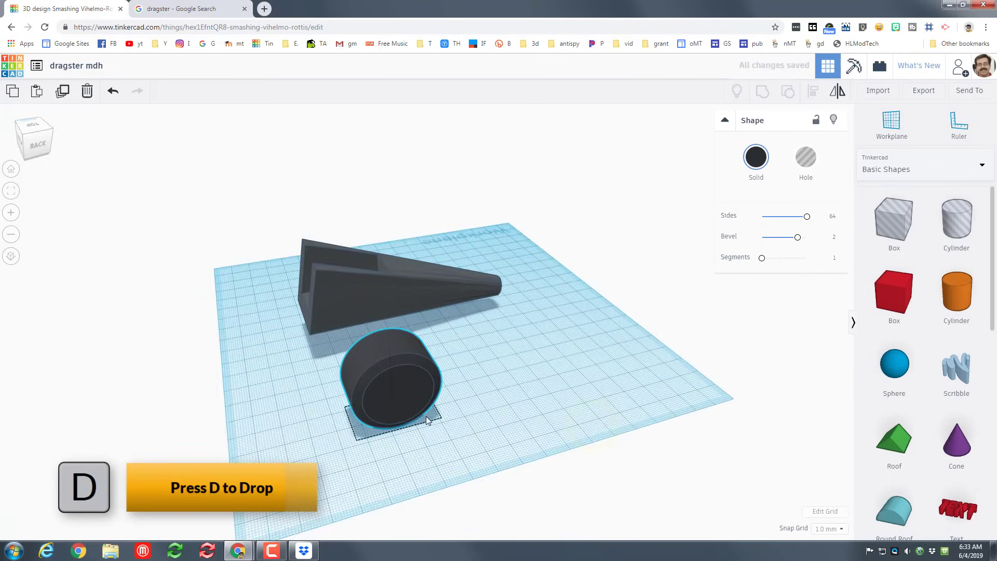
pyautogui.moveTo(407, 401); pyautogui.dragTo(353, 360)
# - Scale the wheel proportionally to a height of 47 mm
pyautogui.moveTo(376, 403); pyautogui.dragTo(333, 410, button='right')
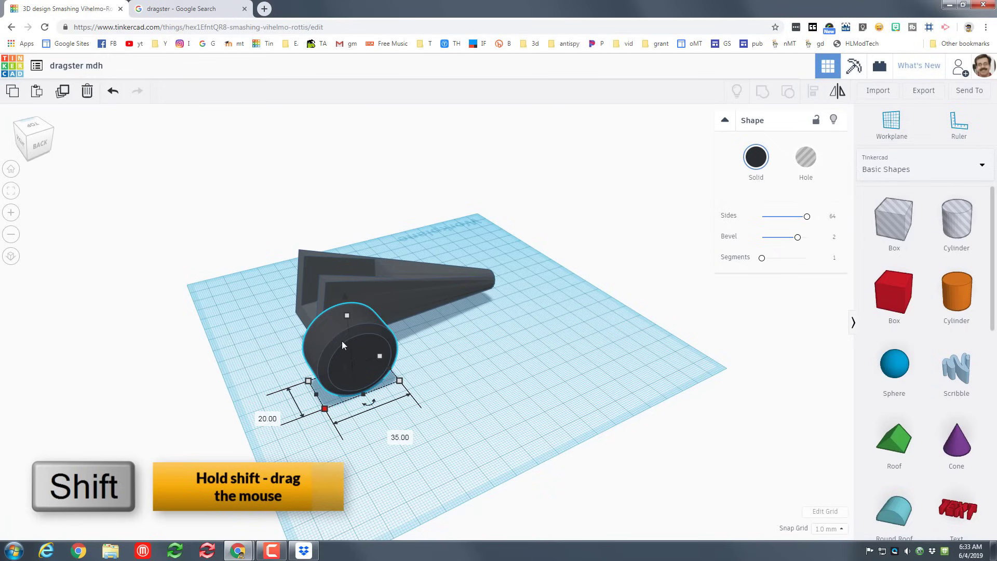
pyautogui.keyDown('shift'); pyautogui.moveTo(347, 316); pyautogui.dragTo(342, 292); pyautogui.keyUp('shift')
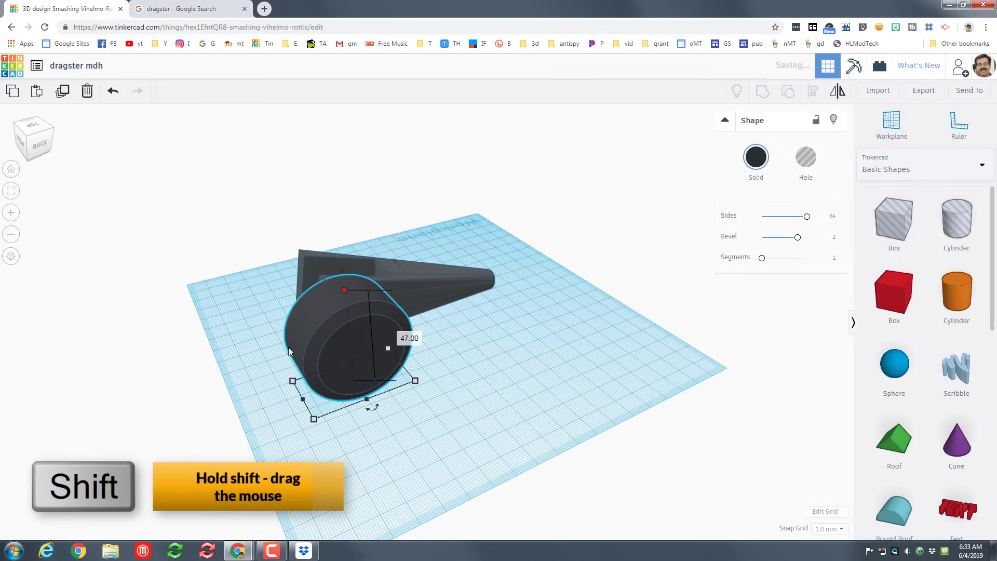
pyautogui.moveTo(288, 347); pyautogui.dragTo(484, 368, button='right')
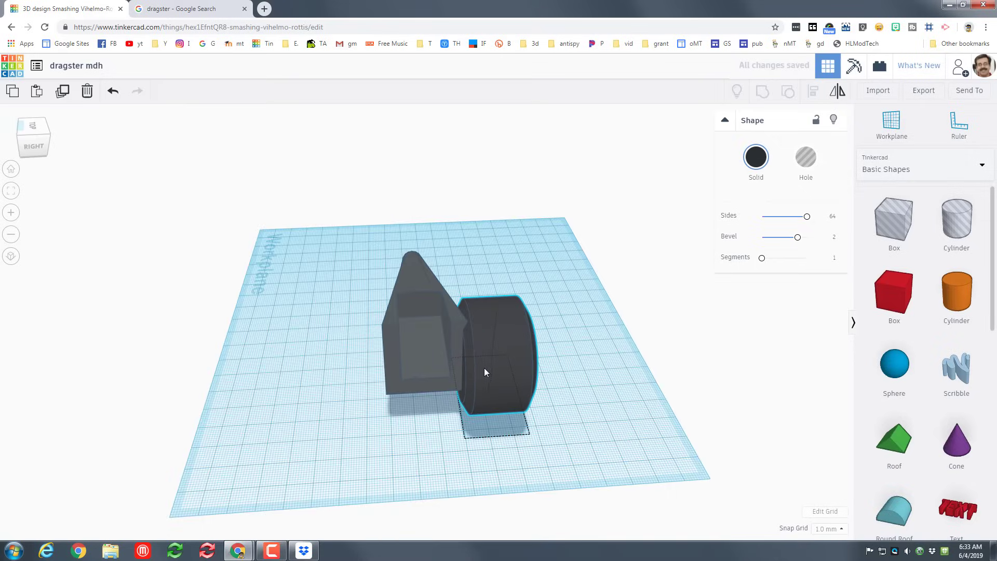
# - Narrow the black wheel to about 21 mm wide, duplicate it and place the copy on the opposite side of the body
pyautogui.moveTo(574, 390); pyautogui.dragTo(544, 392, button='right')
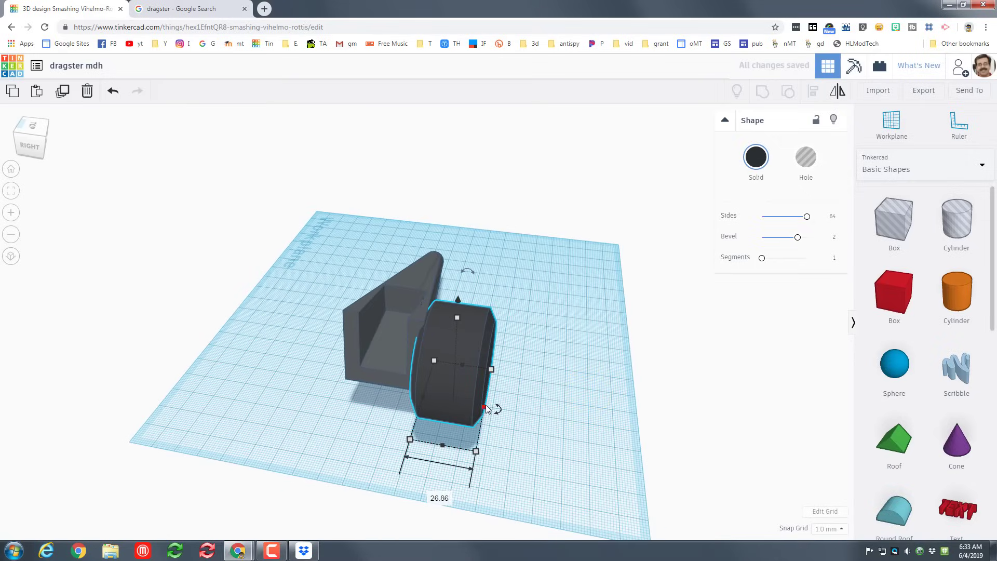
pyautogui.moveTo(485, 410); pyautogui.dragTo(473, 409)
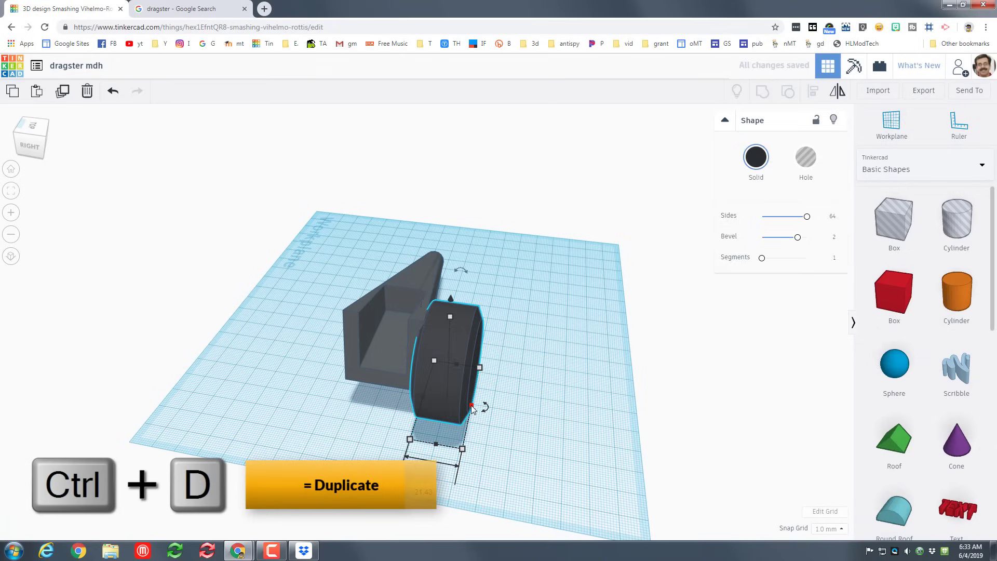
pyautogui.hotkey('ctrl', 'd')
pyautogui.moveTo(411, 384); pyautogui.dragTo(322, 369)
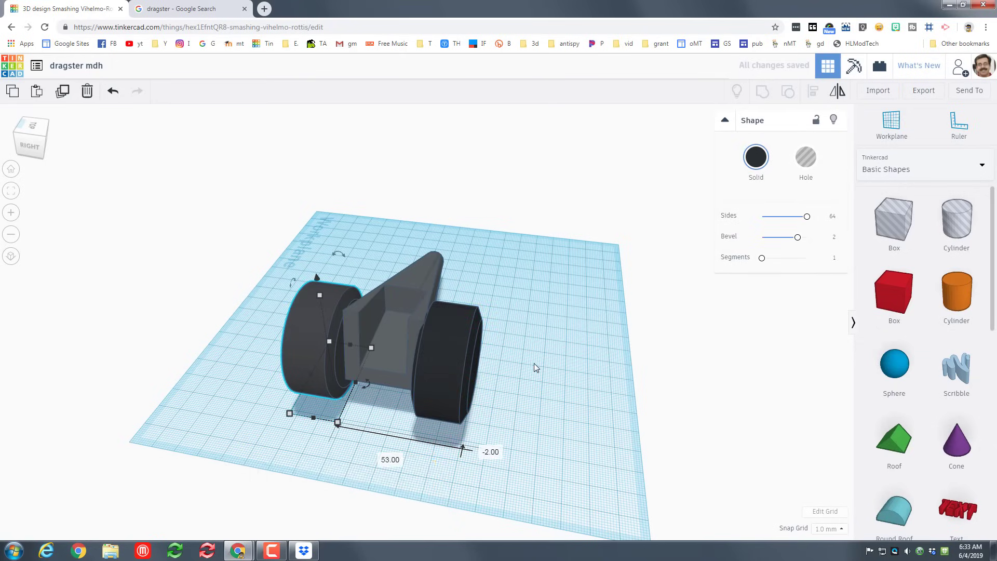
pyautogui.hotkey('ctrl', 'Left')
# - Nudge both wheels outward by about 4 mm each so they clear the sides of the body
pyautogui.click(500, 372)
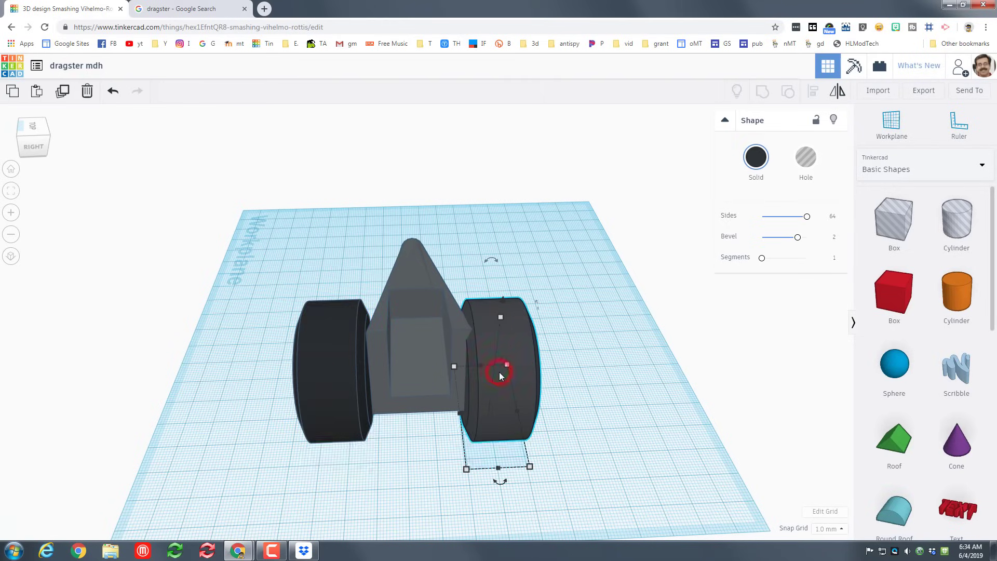
pyautogui.press('Right')
pyautogui.press('Right')
pyautogui.press('Right')
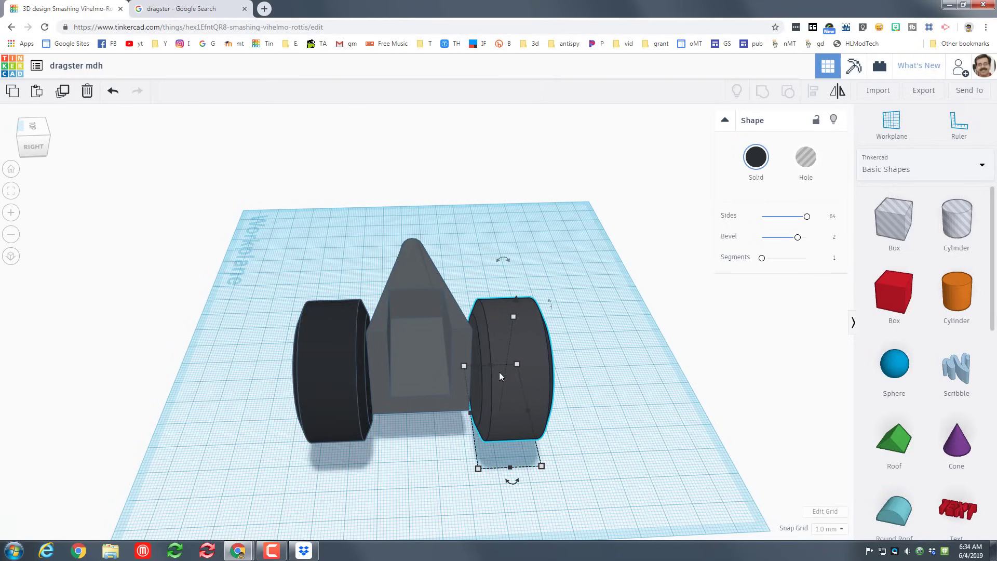
pyautogui.click(338, 399)
pyautogui.press('Left')
pyautogui.press('Left')
pyautogui.press('Left')
pyautogui.press('Left')
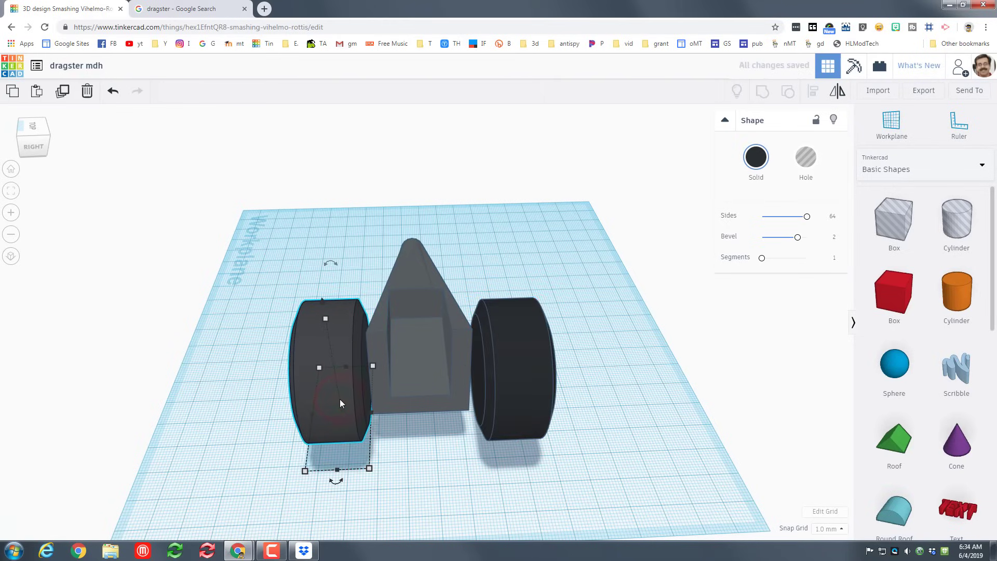
# - Hide the body and set a temporary workplane on the inner face of one rear wheel
pyautogui.click(445, 389)
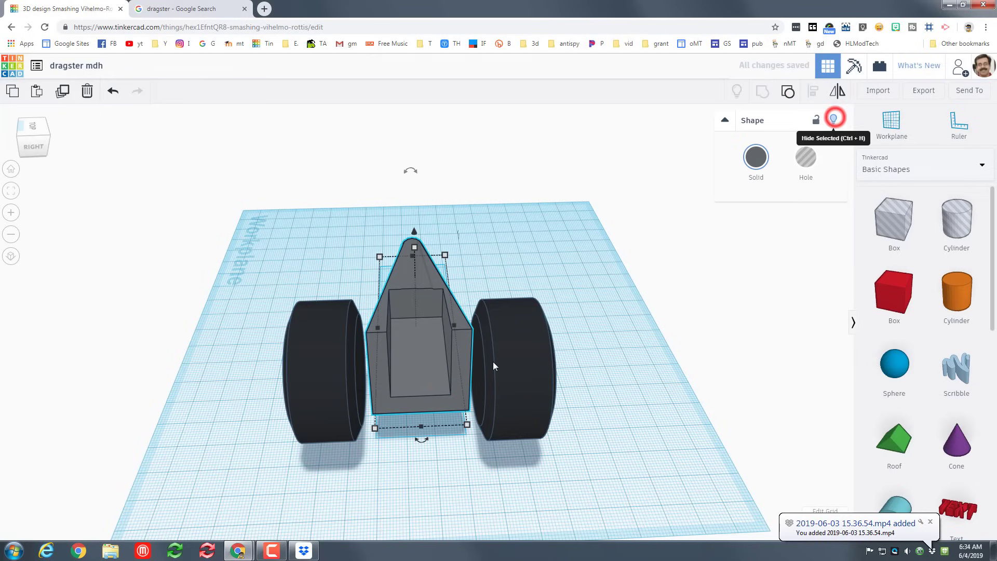
pyautogui.click(834, 120)
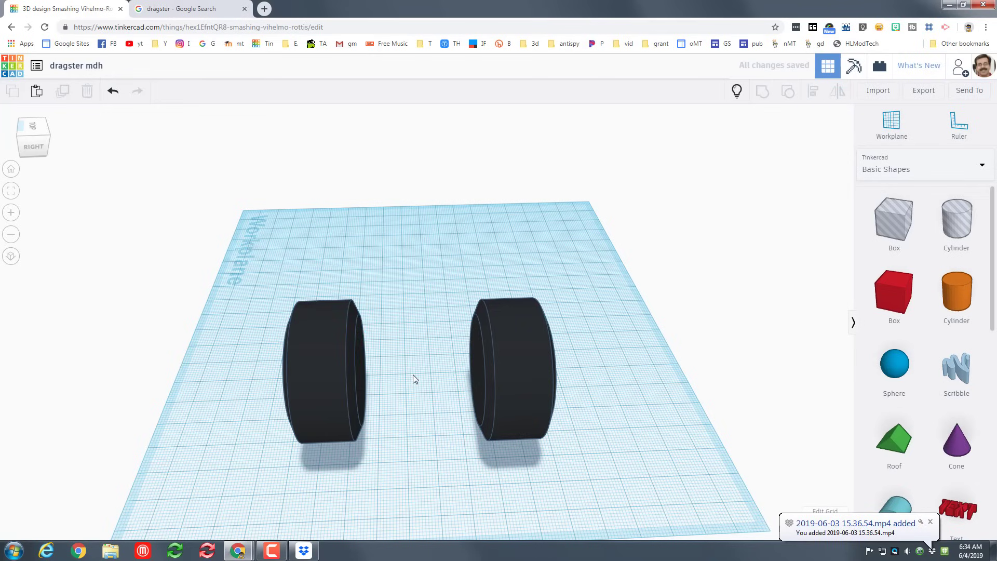
pyautogui.press('w')
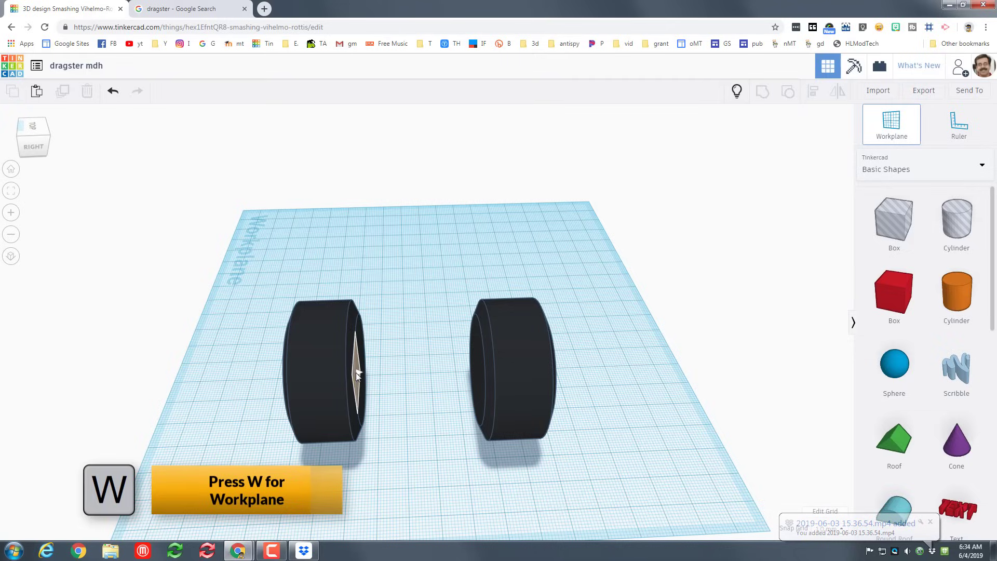
pyautogui.click(357, 373)
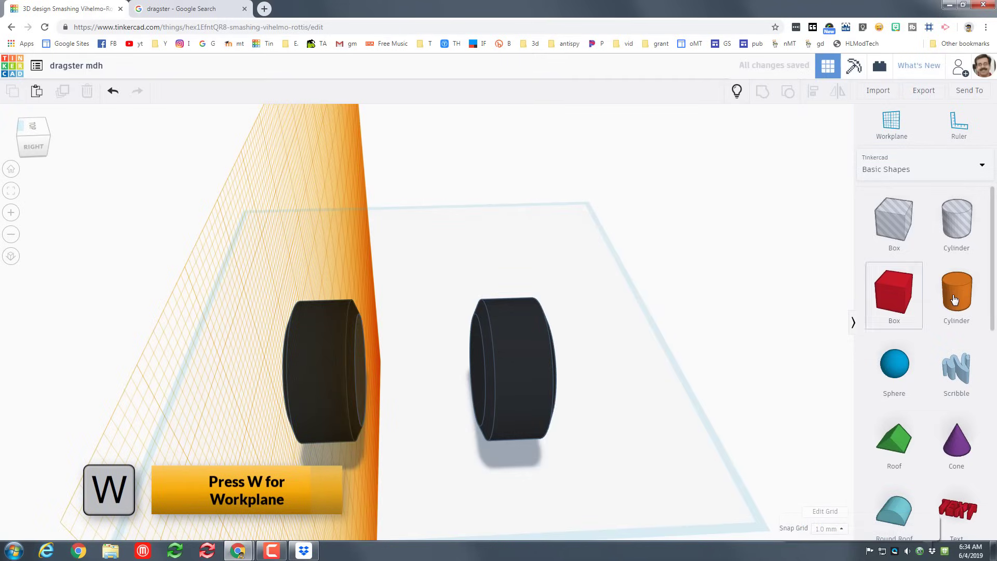
# - Place a cylinder at the center of the wheel's inner face and scale it down proportionally to form a slimmer axle
pyautogui.moveTo(526, 313); pyautogui.dragTo(358, 377)
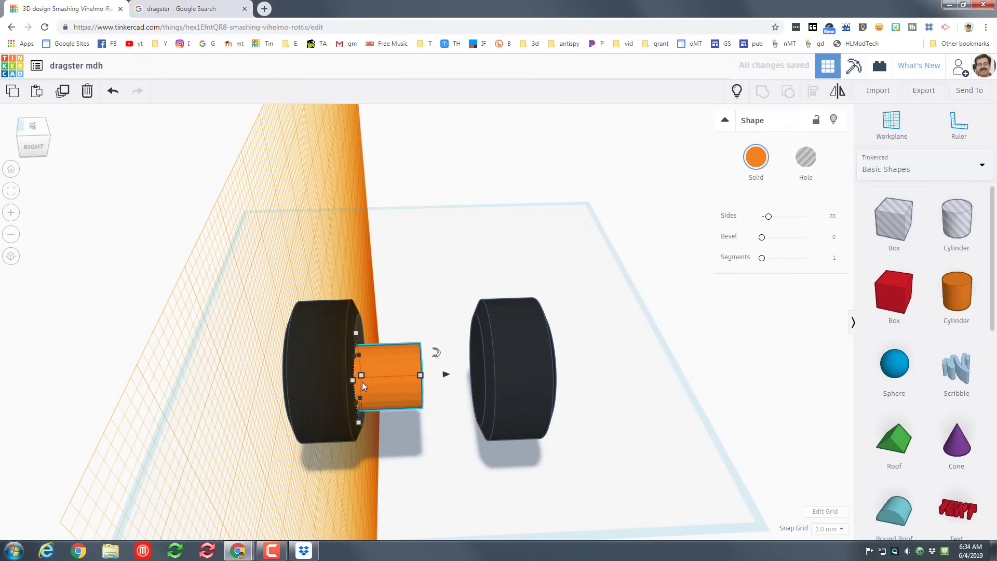
pyautogui.moveTo(421, 375); pyautogui.dragTo(482, 369)
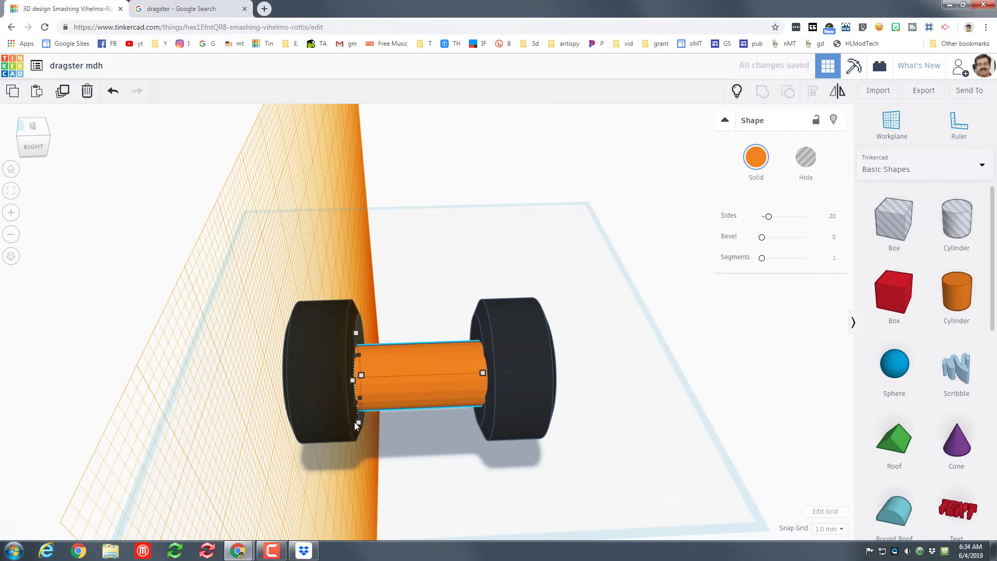
pyautogui.keyDown('shift'); pyautogui.moveTo(358, 422); pyautogui.dragTo(357, 375); pyautogui.keyUp('shift')
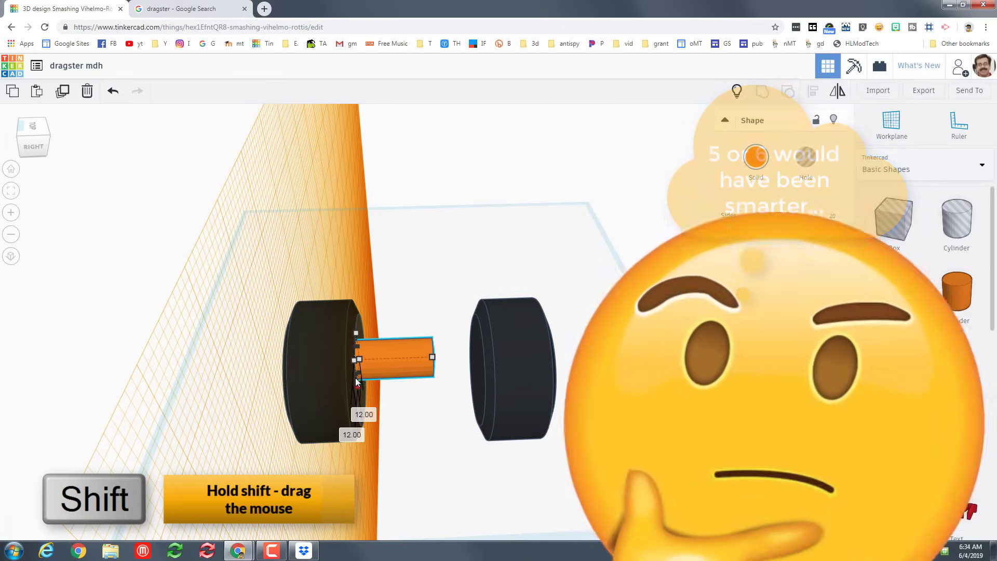
pyautogui.click(364, 412)
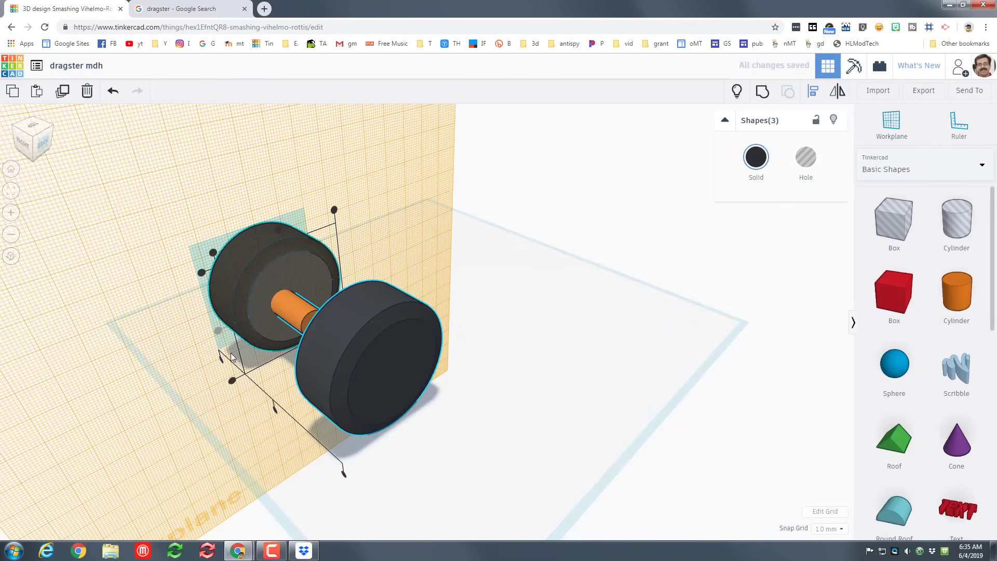
# - Return the workplane to the ground and center-align the two wheels and the axle front to back
pyautogui.press('w')
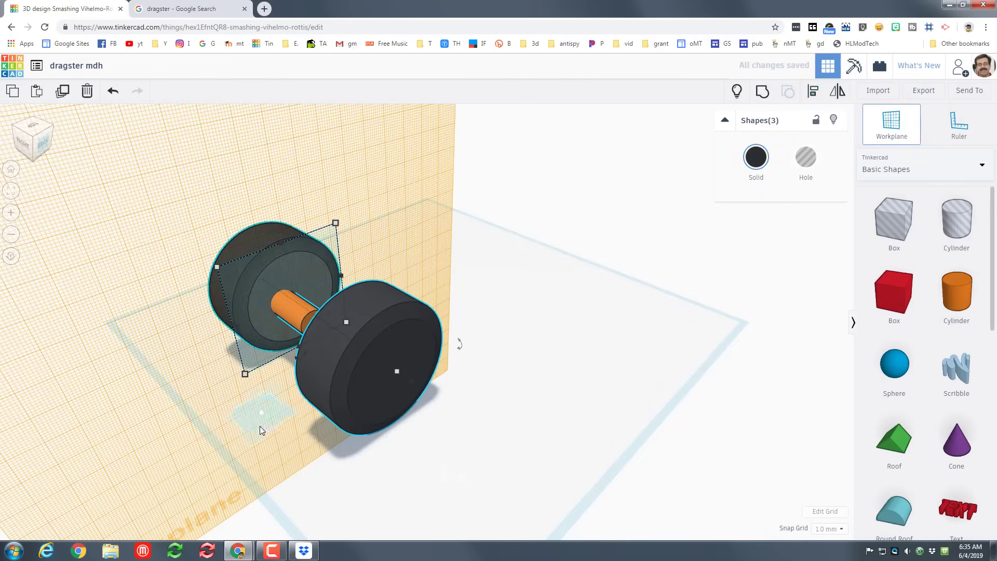
pyautogui.click(257, 415)
pyautogui.moveTo(173, 249); pyautogui.dragTo(378, 400)
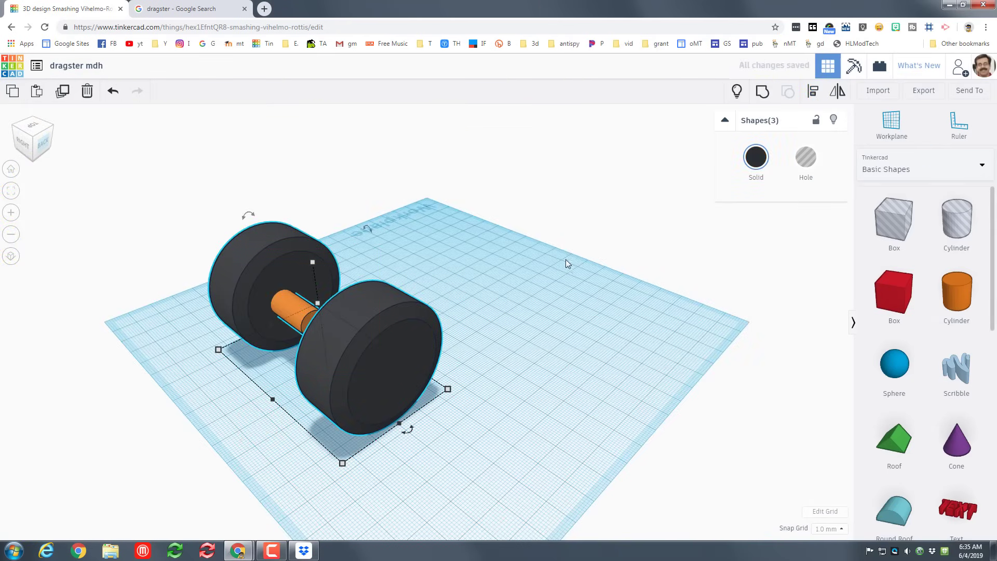
pyautogui.click(812, 91)
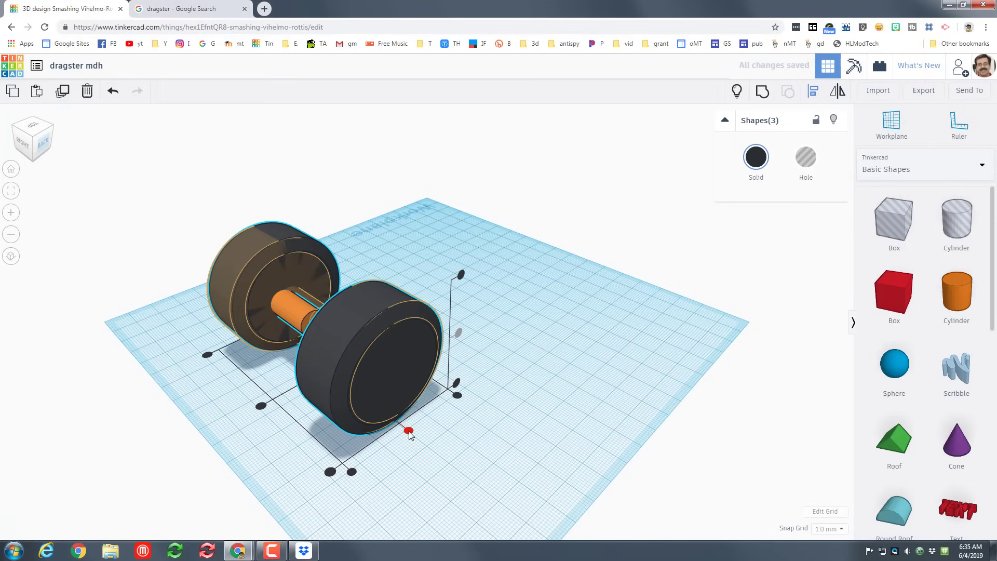
pyautogui.click(409, 431)
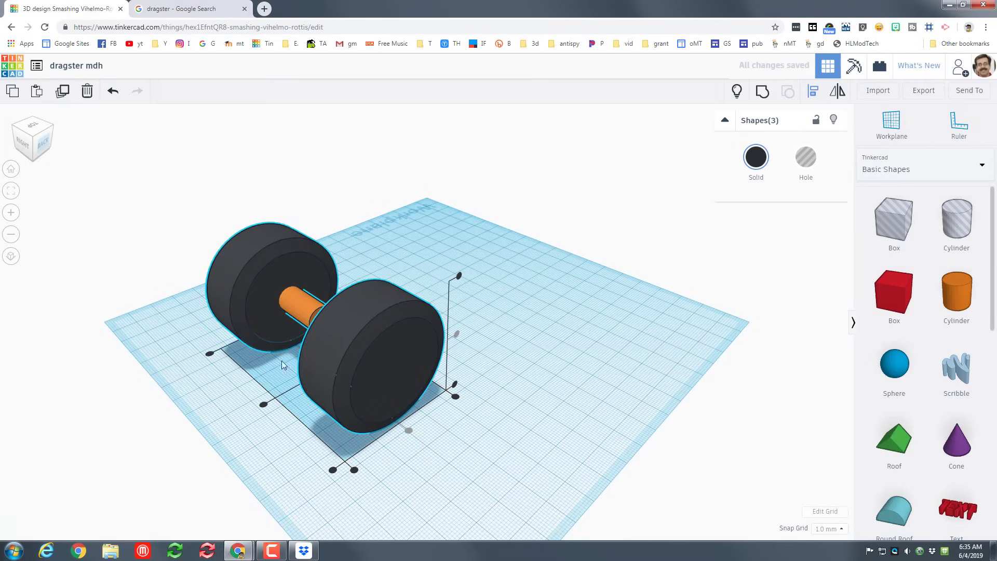
pyautogui.click(165, 395)
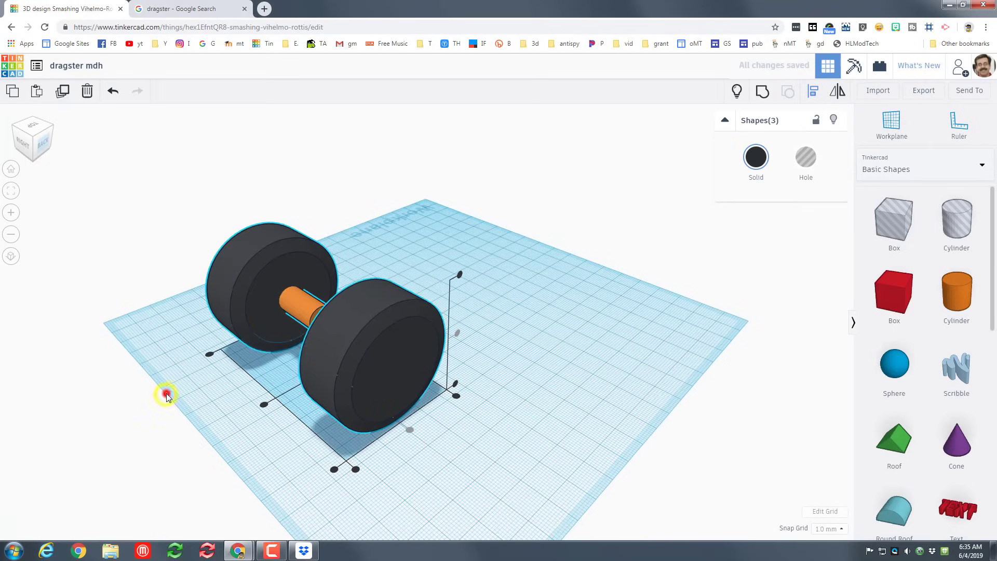
# - Lengthen the axle until it reaches the far wheel, and group it with both wheels into one black part
pyautogui.moveTo(165, 394); pyautogui.dragTo(405, 339, button='right')
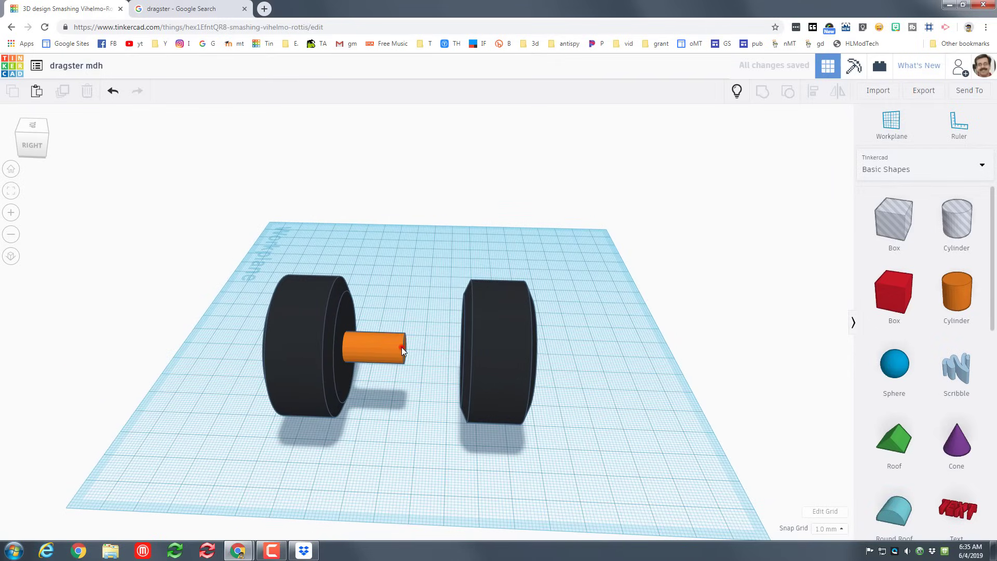
pyautogui.click(403, 347)
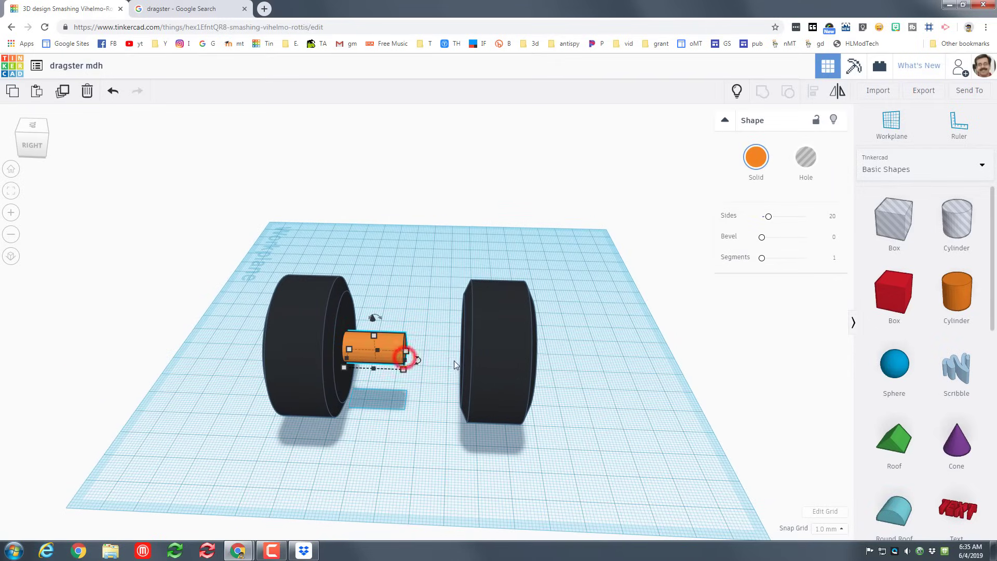
pyautogui.moveTo(453, 364); pyautogui.dragTo(471, 363)
pyautogui.moveTo(209, 314); pyautogui.dragTo(482, 416)
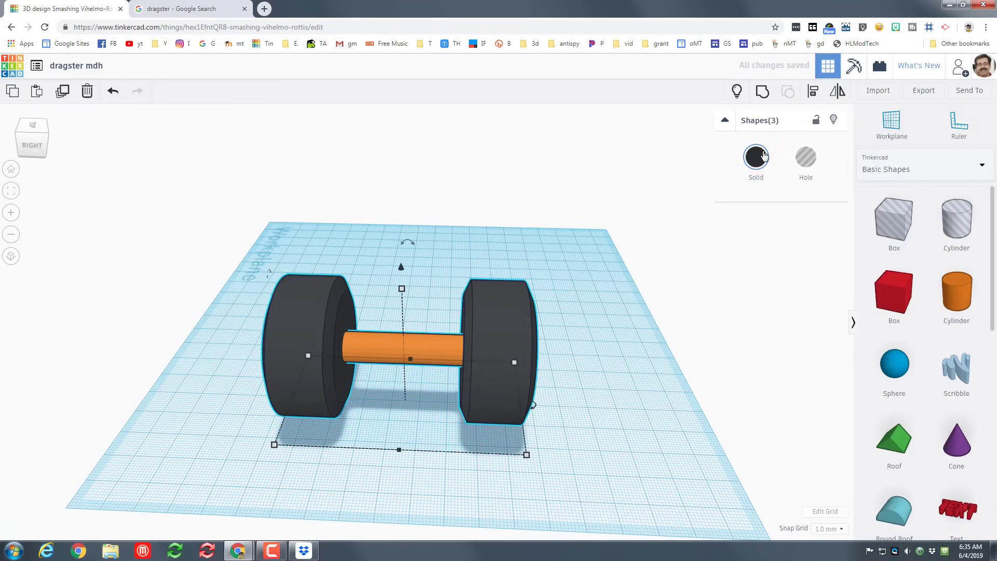
pyautogui.click(764, 94)
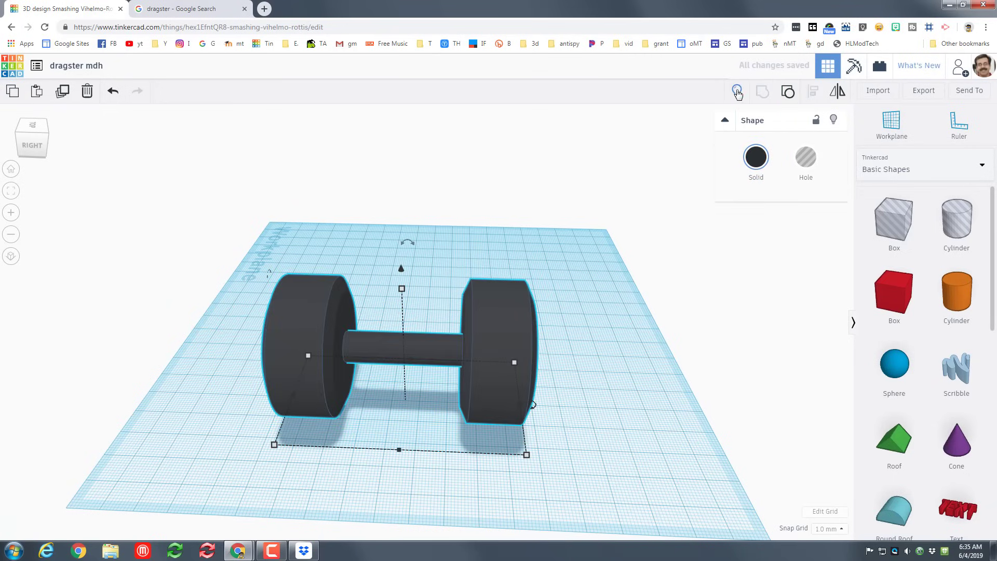
# - Show the hidden body again and ungroup it to expose the hole box that cuts the cockpit
pyautogui.click(738, 94)
pyautogui.moveTo(648, 244); pyautogui.dragTo(670, 260, button='right')
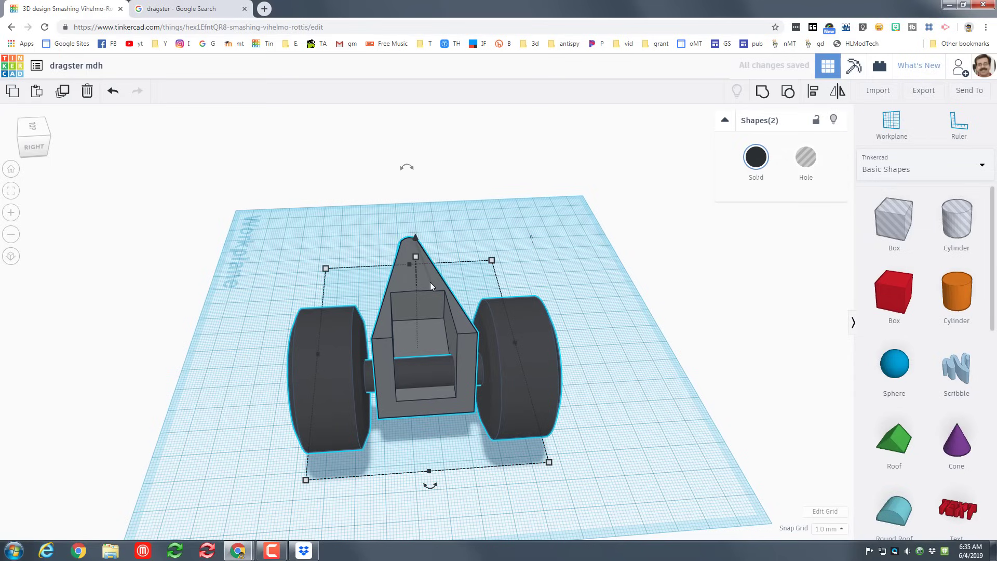
pyautogui.click(430, 282)
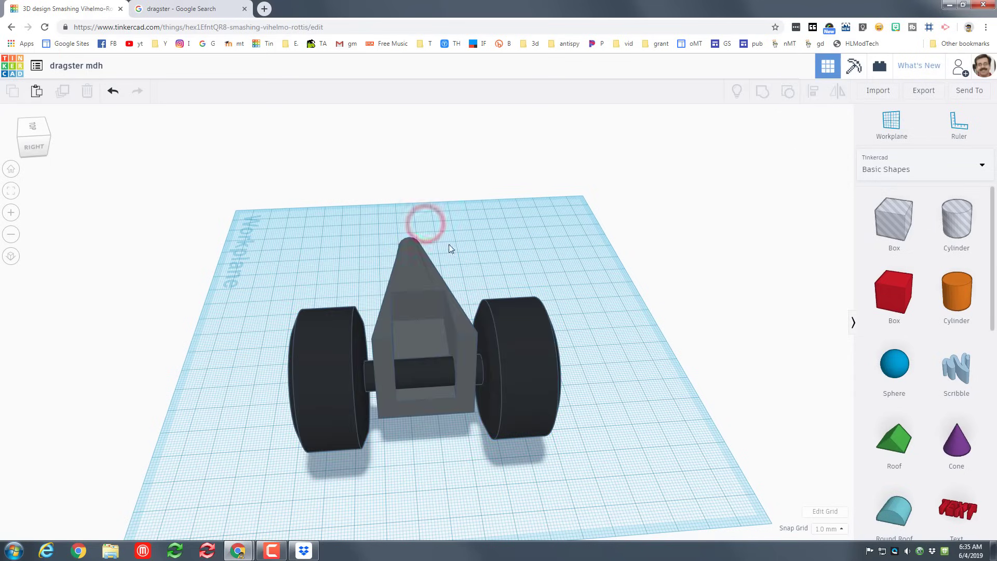
pyautogui.click(423, 257)
pyautogui.click(788, 92)
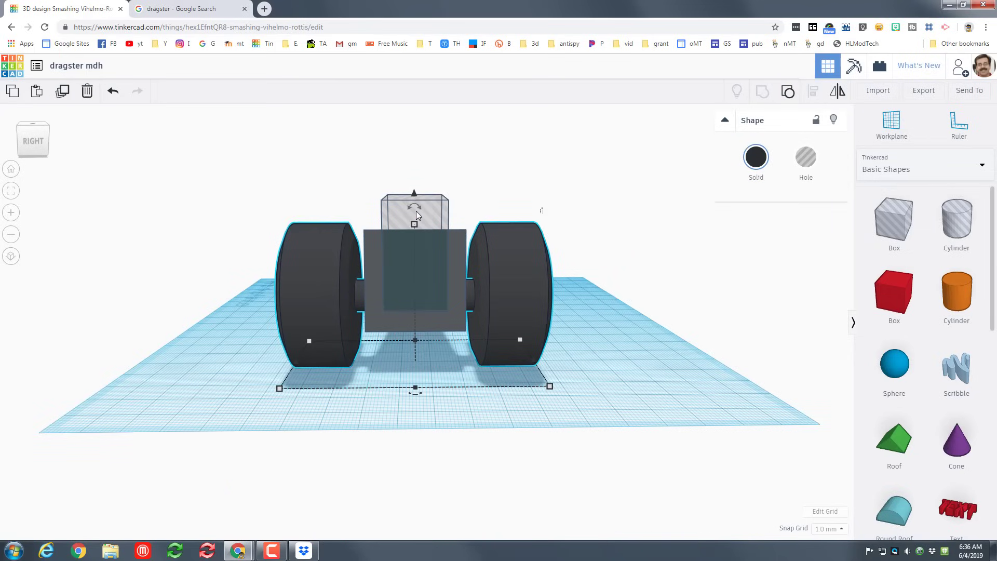
# - Raise the cockpit's hole box by 3 mm
pyautogui.click(415, 211)
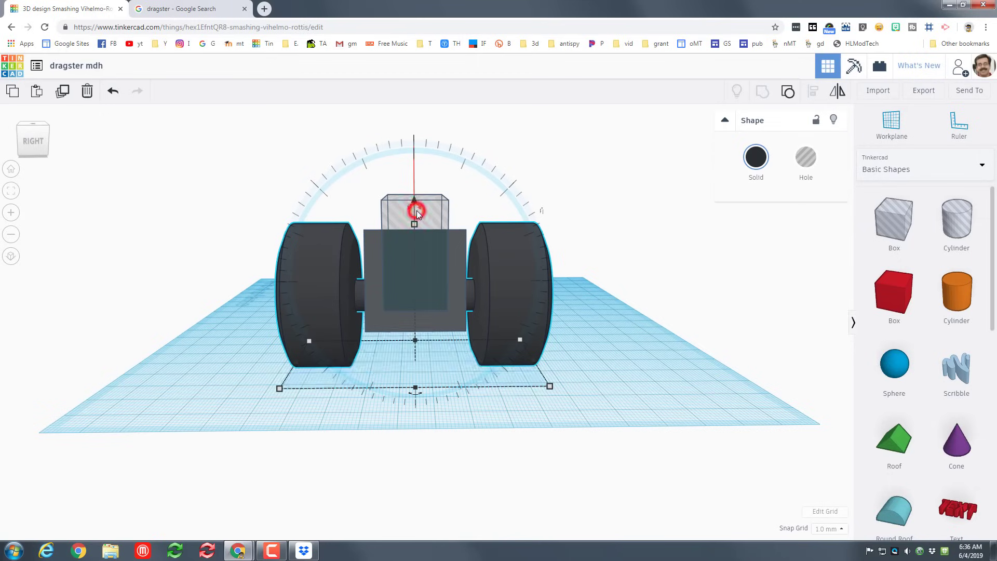
pyautogui.click(441, 210)
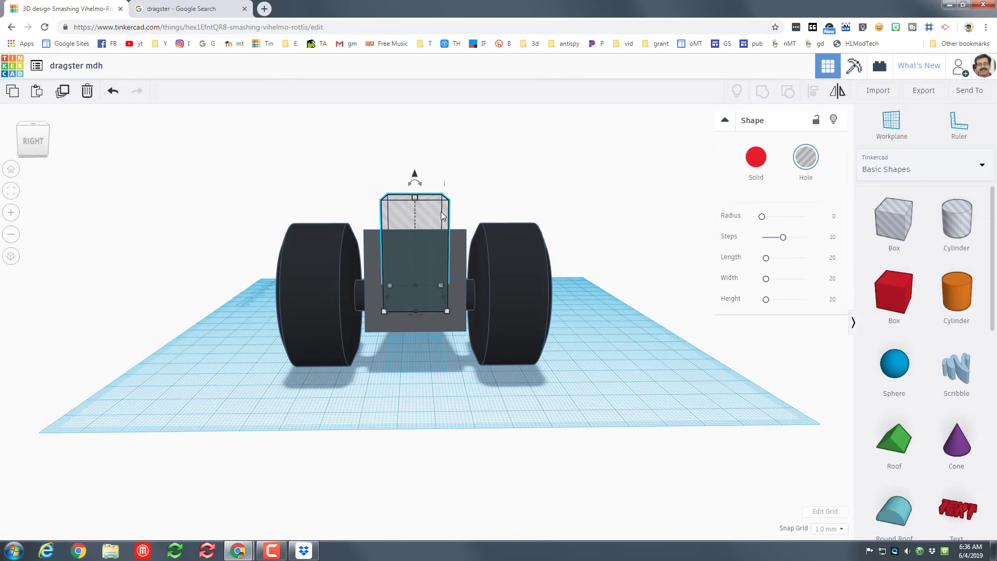
pyautogui.hotkey('ctrl', 'Up')
pyautogui.hotkey('ctrl', 'Up')
pyautogui.hotkey('ctrl', 'Up')
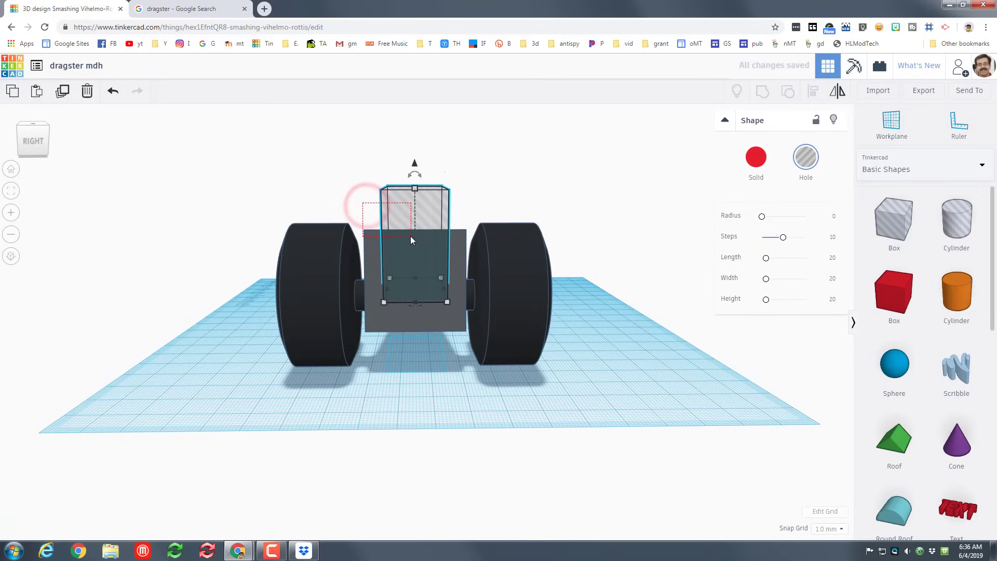
# - Group the body, the cockpit's hole box and the wheel assembly so the cockpit is cut out through the axle
pyautogui.click(302, 180)
pyautogui.moveTo(401, 257)
pyautogui.mouseDown()
pyautogui.moveTo(590, 345)
pyautogui.moveTo(483, 322)
pyautogui.mouseUp()
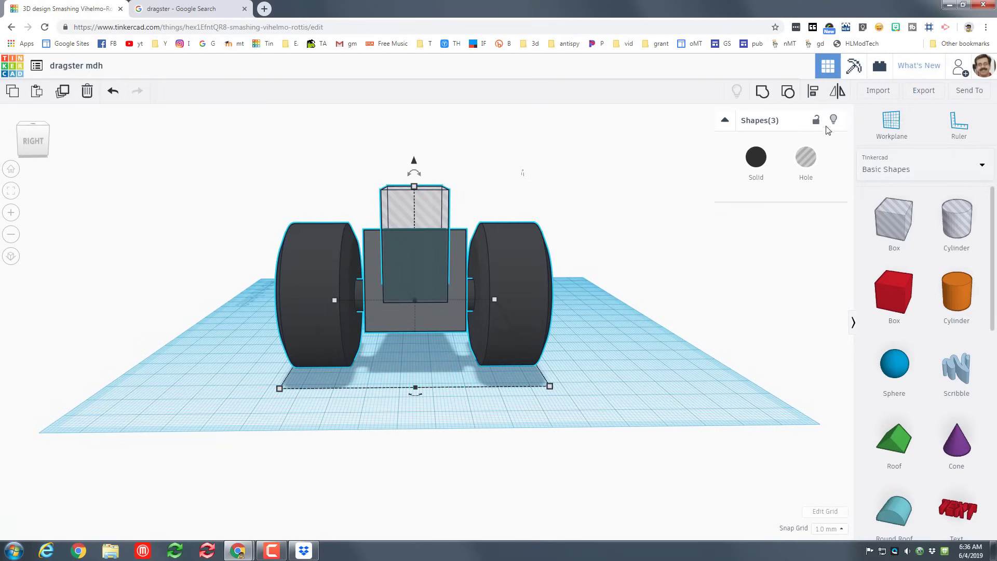
pyautogui.click(763, 91)
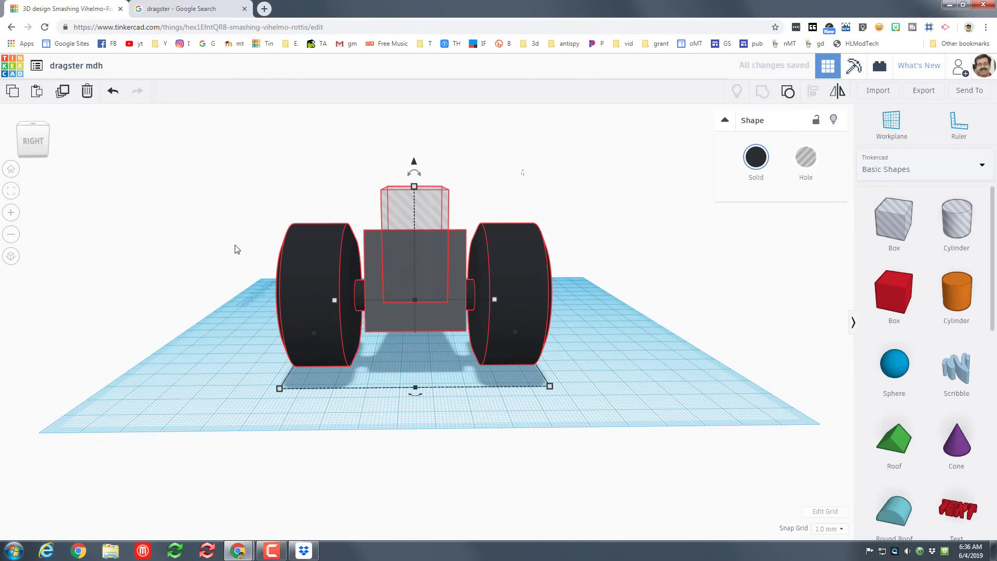
# - Place a Wheel from page 3 of all the shape generators on the workplane in front of the dragster's nose
pyautogui.moveTo(248, 258); pyautogui.dragTo(305, 299, button='right')
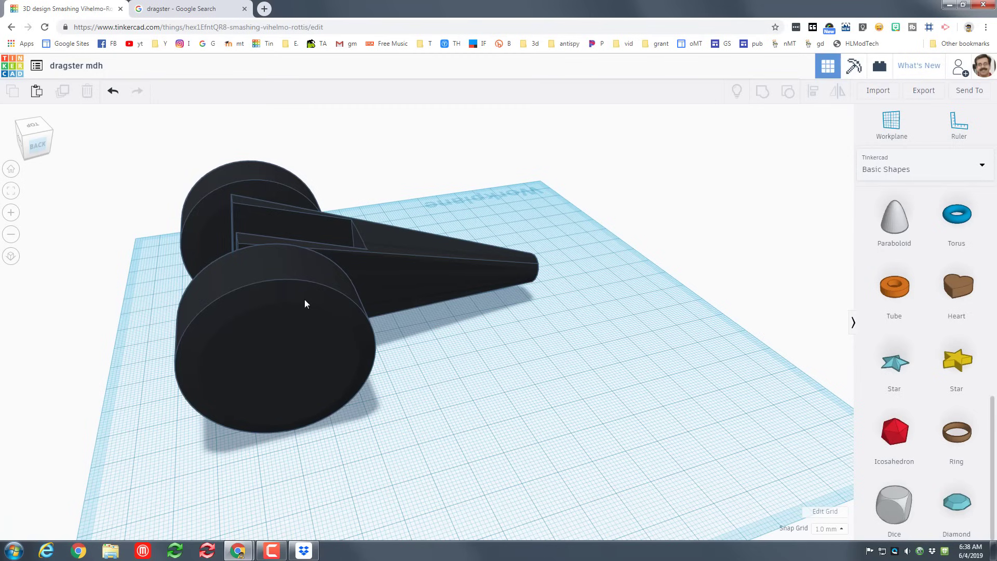
pyautogui.click(896, 163)
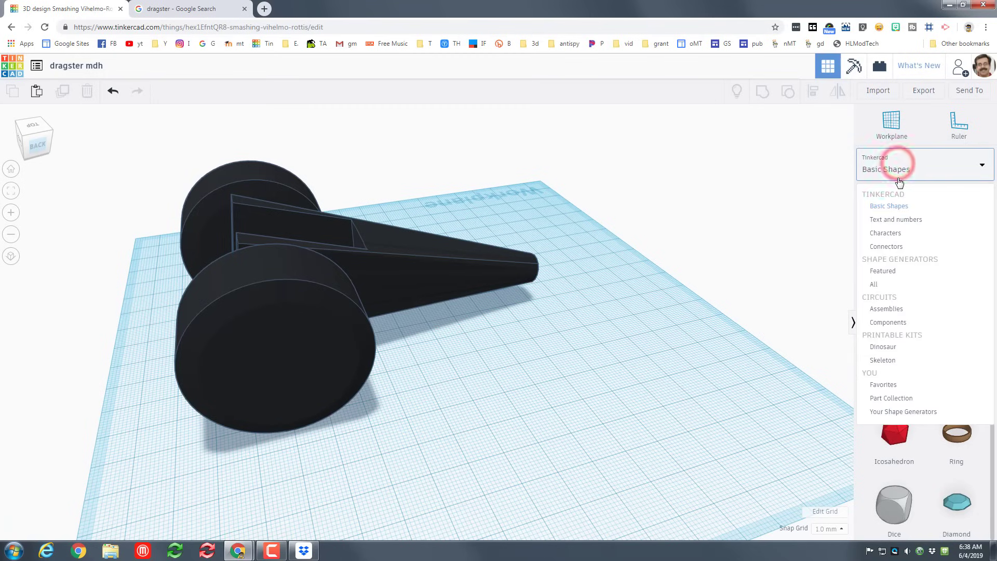
pyautogui.click(887, 285)
pyautogui.scroll(-1, 890, 311)
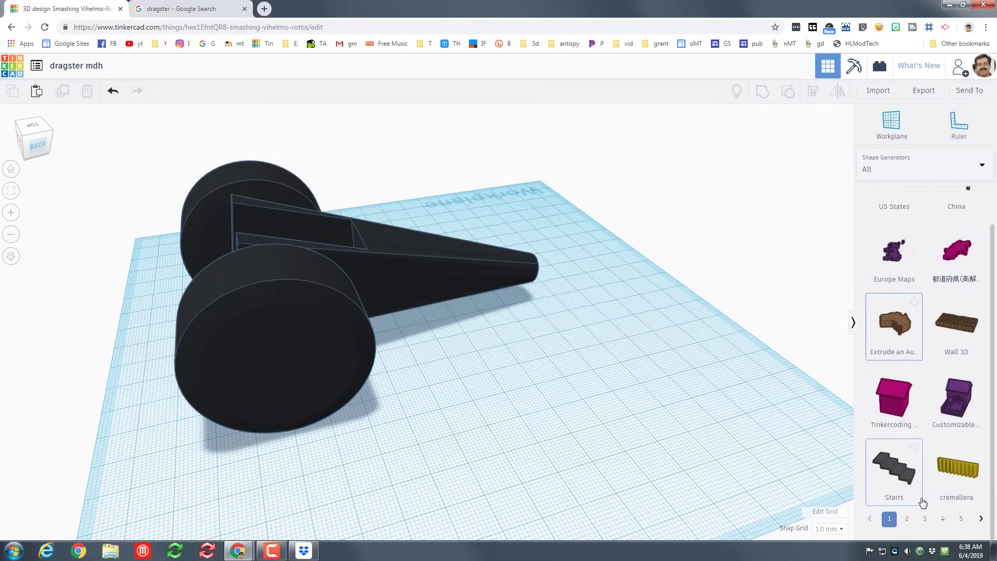
pyautogui.click(925, 531)
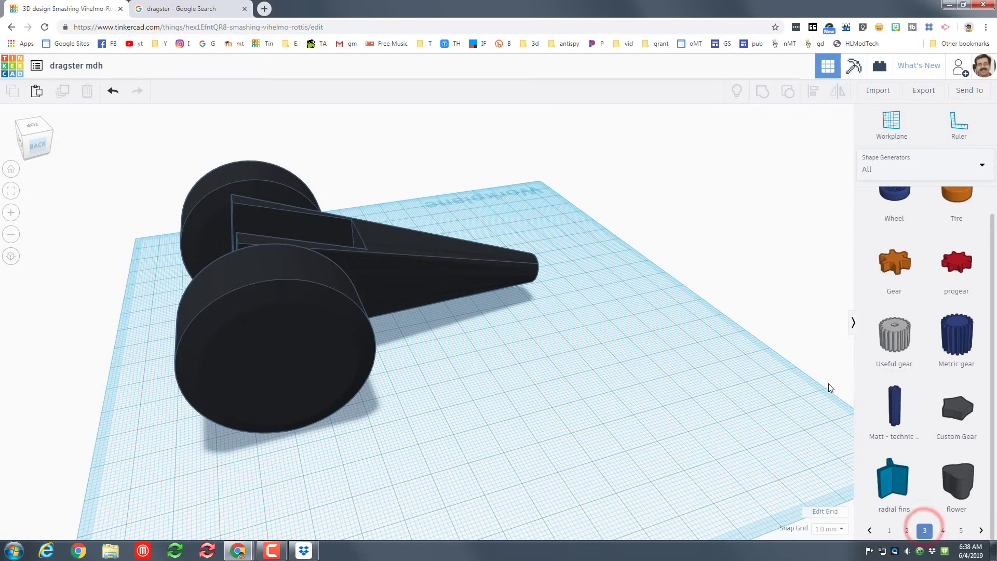
pyautogui.scroll(2, 956, 204)
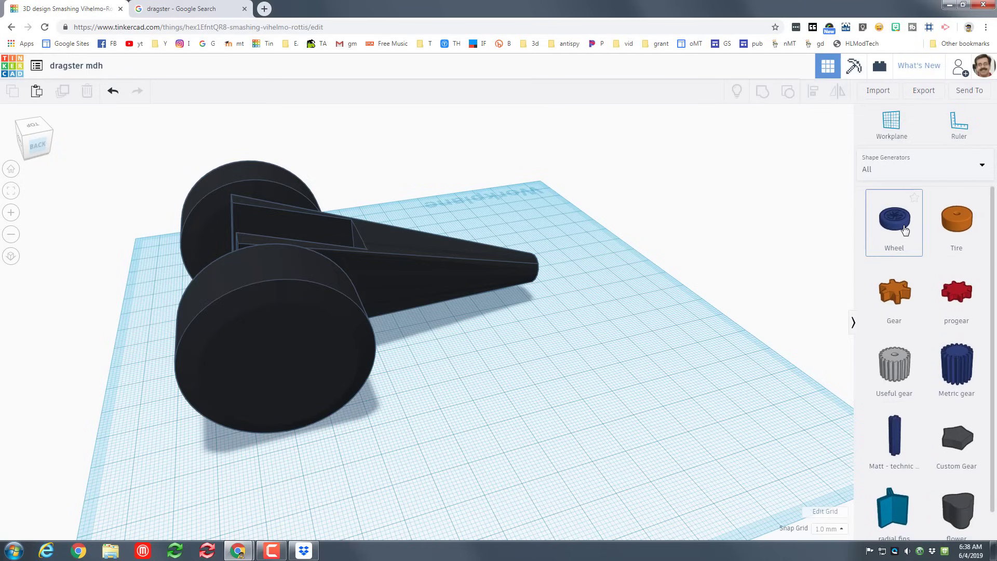
pyautogui.click(590, 321)
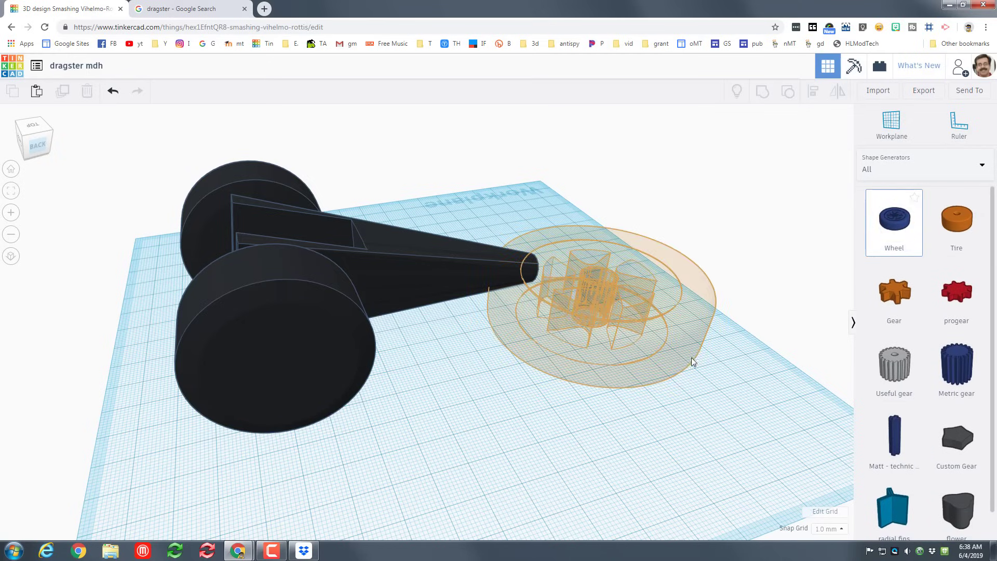
# - Shrink the new wheel to 13 mm by 13 mm and set its rim style to 3
pyautogui.moveTo(641, 373); pyautogui.dragTo(575, 443, button='right')
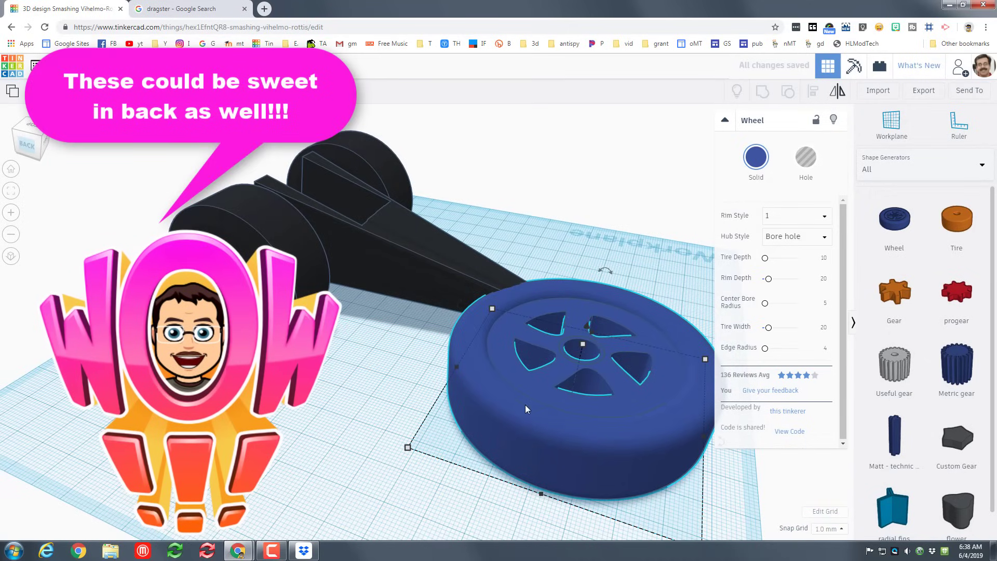
pyautogui.moveTo(408, 447); pyautogui.dragTo(509, 417)
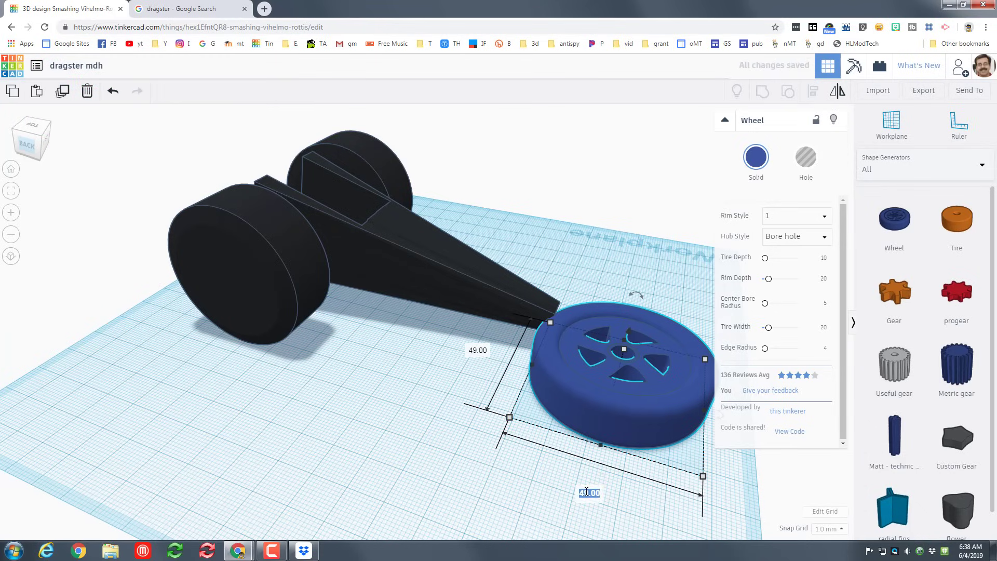
pyautogui.press('Return')
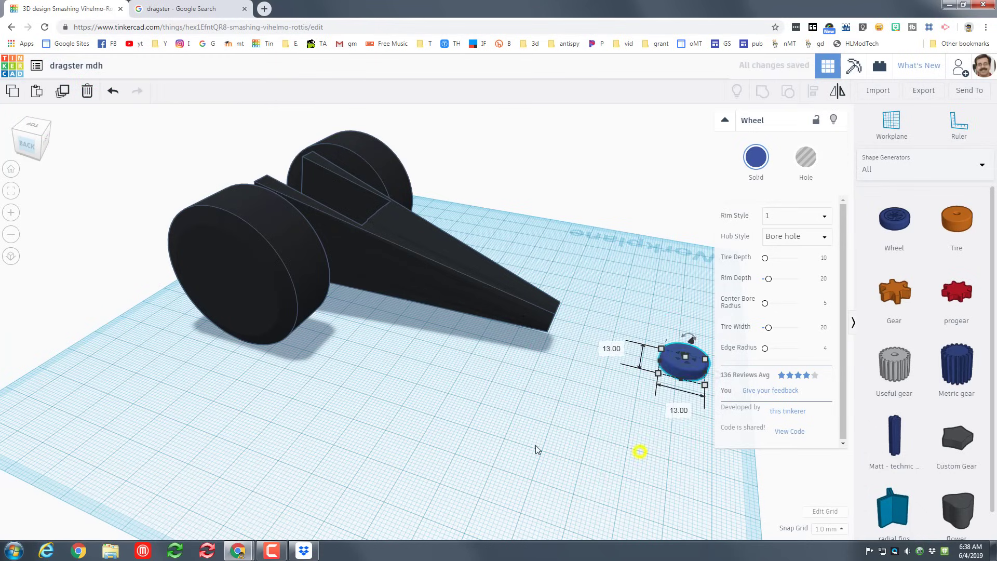
pyautogui.moveTo(536, 450); pyautogui.dragTo(512, 443, button='right')
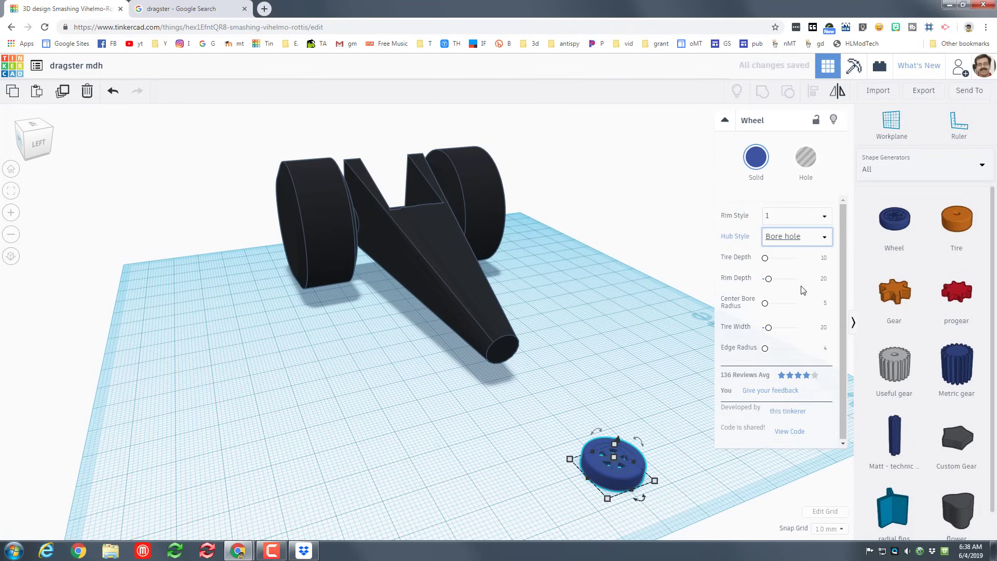
pyautogui.click(805, 218)
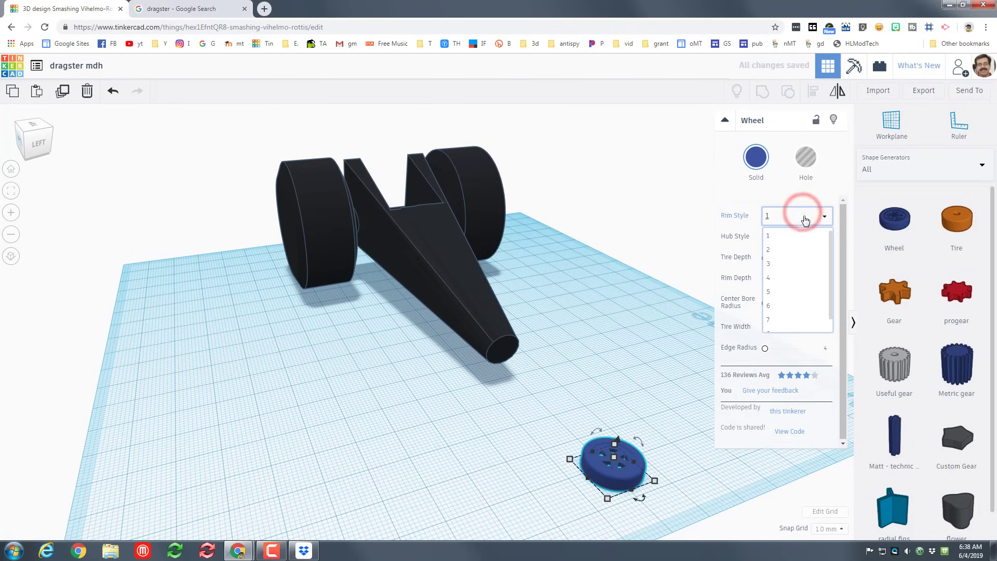
pyautogui.click(789, 263)
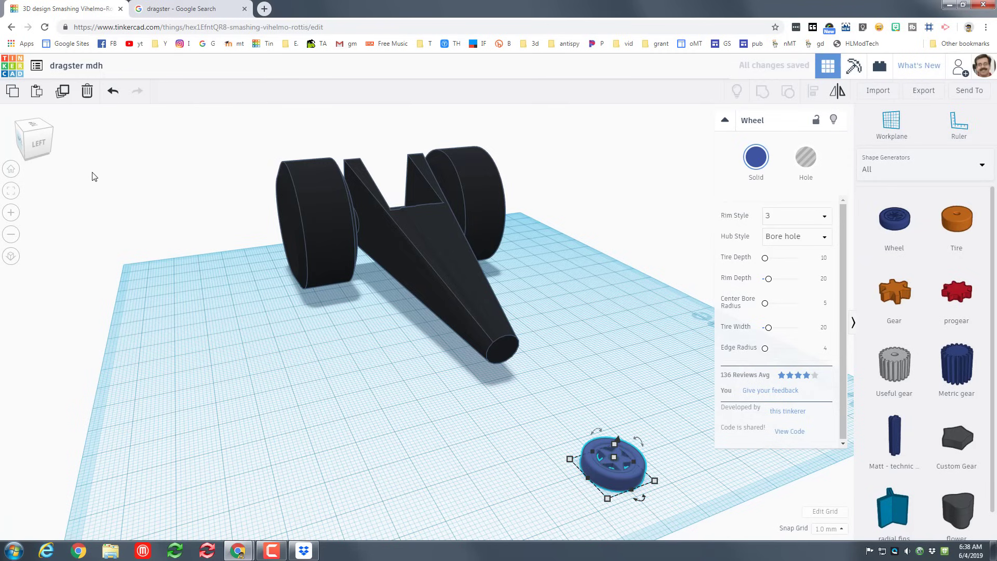
# - Rotate the small wheel by -90° so it stands upright, and colour it yellow
pyautogui.click(23, 128)
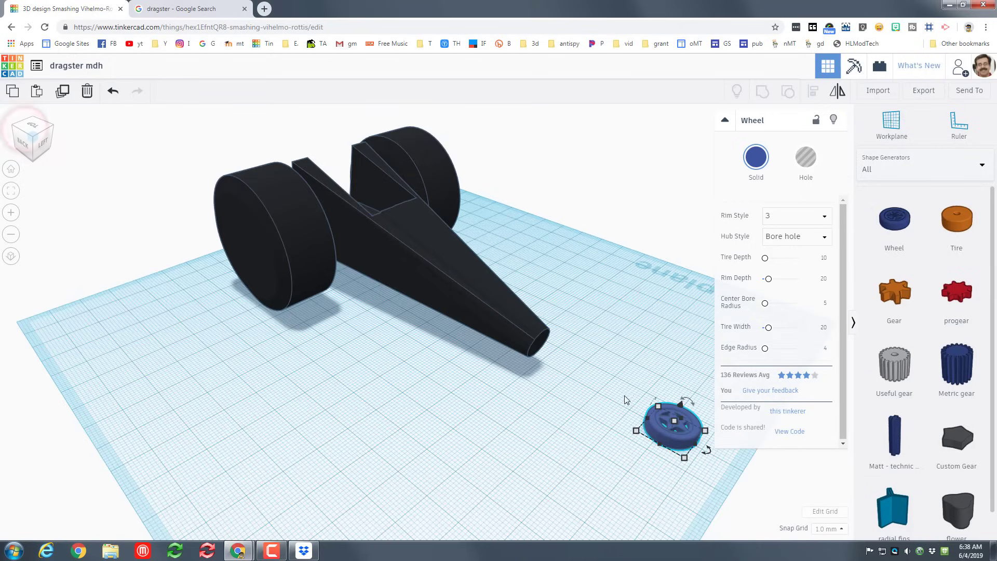
pyautogui.click(48, 134)
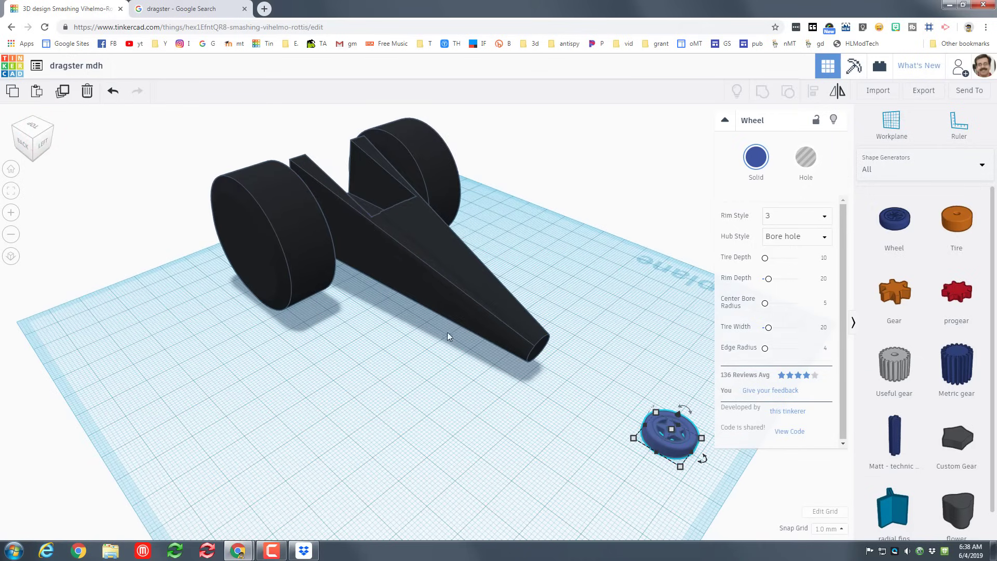
pyautogui.click(43, 143)
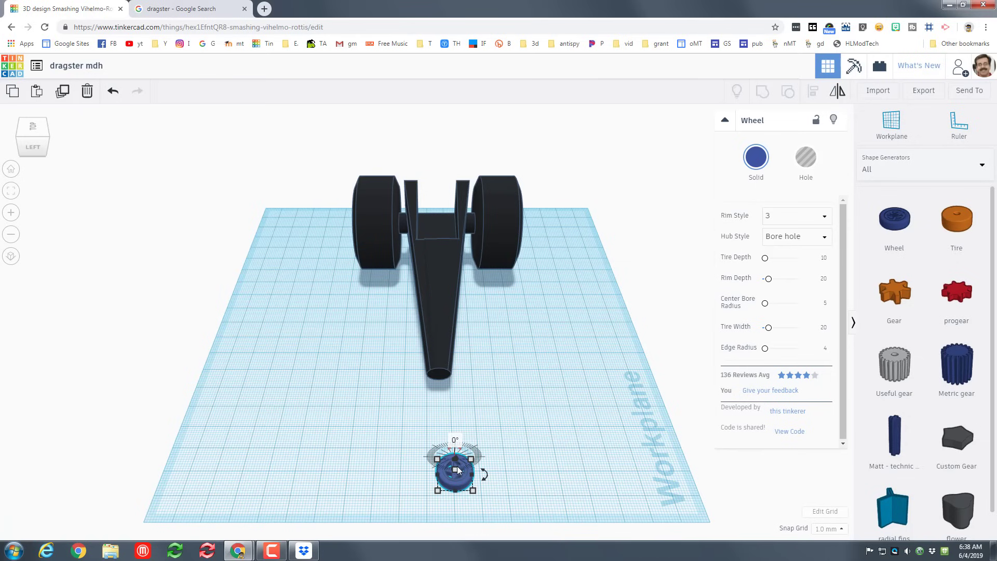
pyautogui.scroll(5, 437, 311)
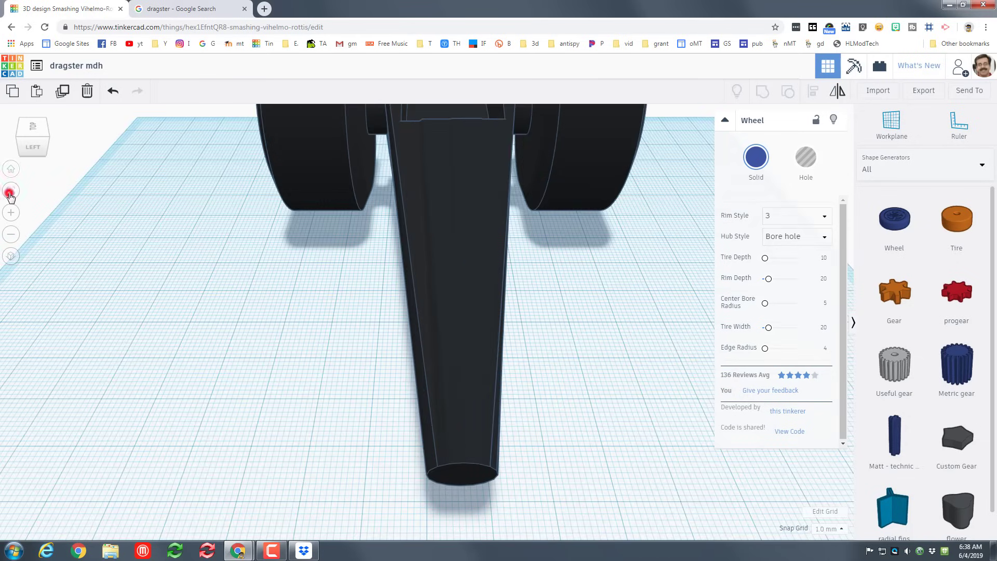
pyautogui.click(10, 192)
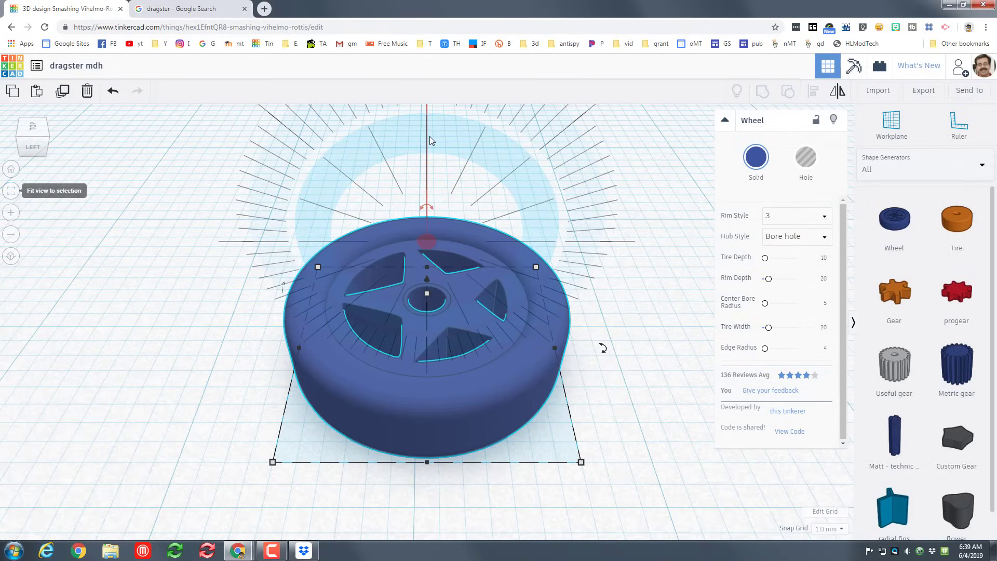
pyautogui.moveTo(407, 210); pyautogui.dragTo(341, 250)
pyautogui.click(757, 159)
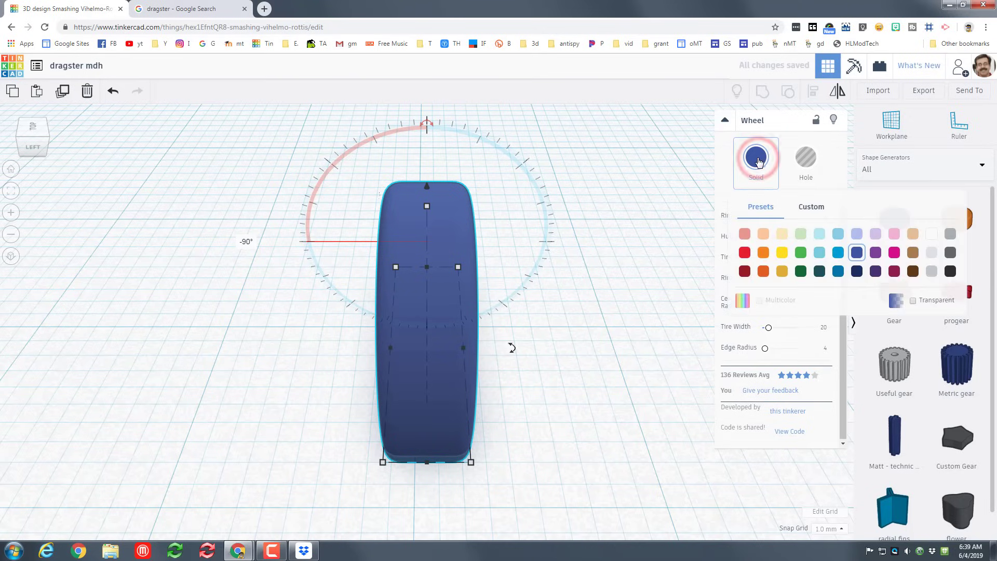
pyautogui.click(784, 253)
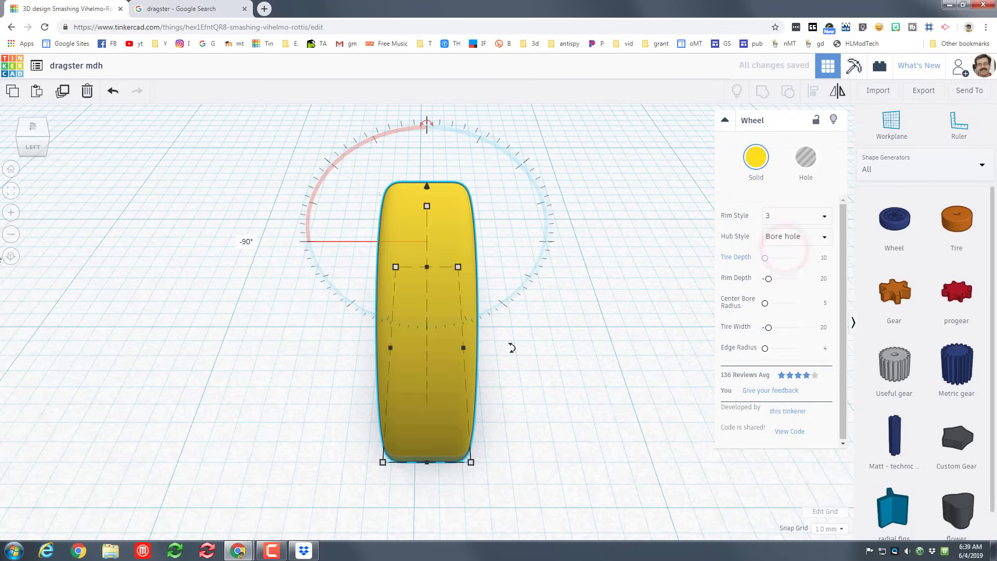
# - Set the snap grid to 5.0 mm and move the yellow wheel right beside the tip of the dragster's nose
pyautogui.click(11, 168)
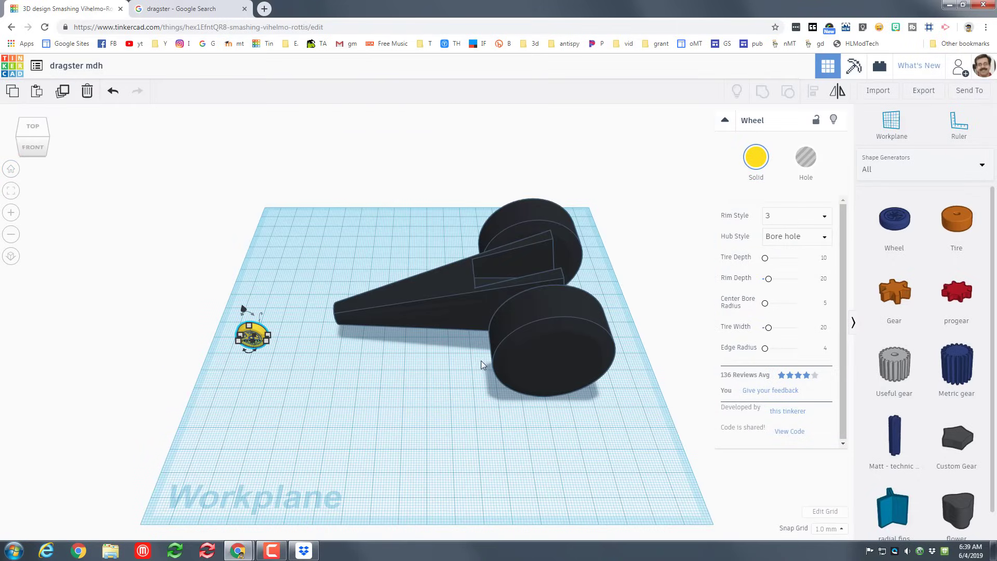
pyautogui.click(821, 533)
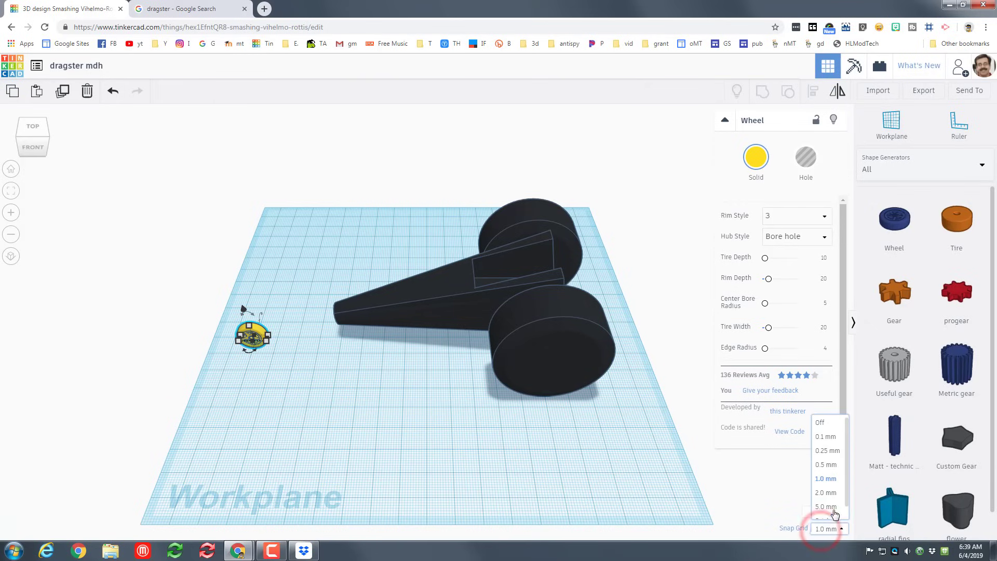
pyautogui.click(827, 507)
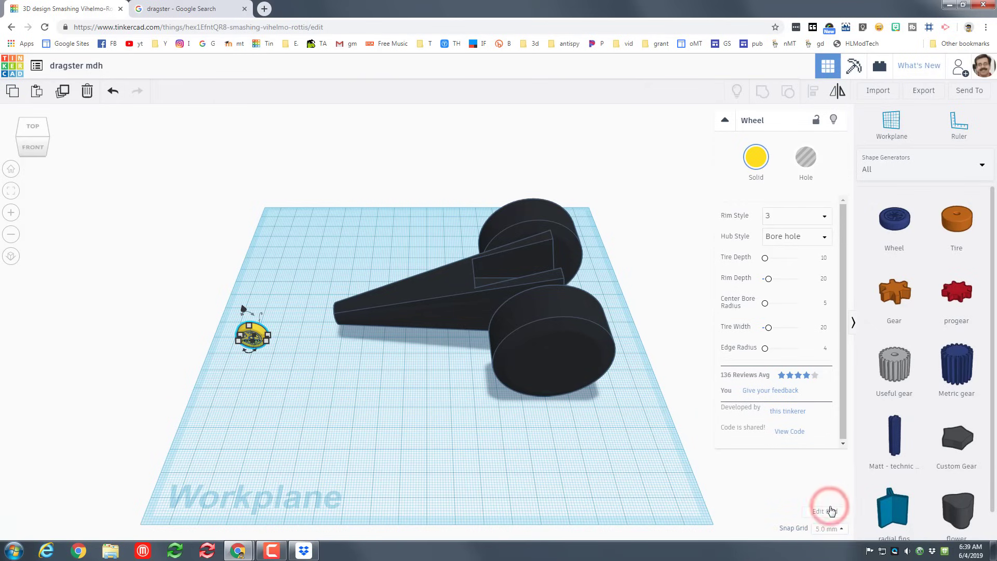
pyautogui.press('Right')
pyautogui.press('Right')
pyautogui.press('Right')
pyautogui.press('Right')
pyautogui.press('Right')
pyautogui.press('Right')
pyautogui.press('Right')
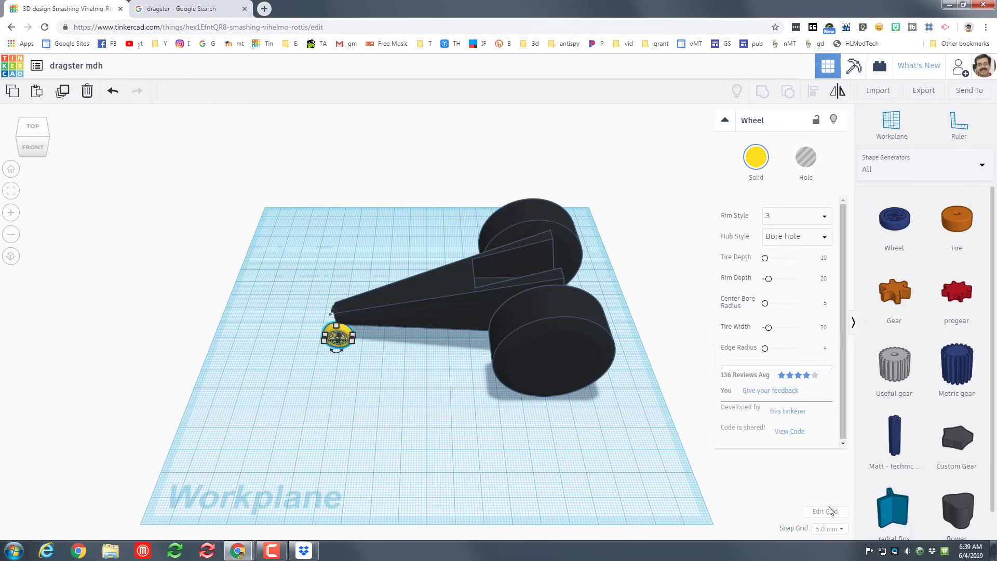
pyautogui.press('Up')
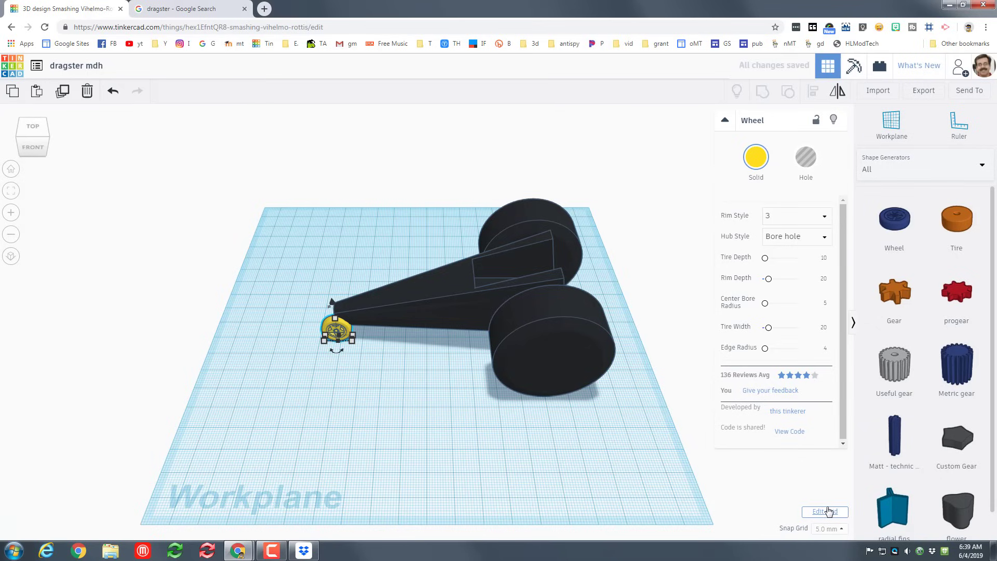
pyautogui.press('Right')
pyautogui.press('Right')
pyautogui.press('Left')
pyautogui.press('Left')
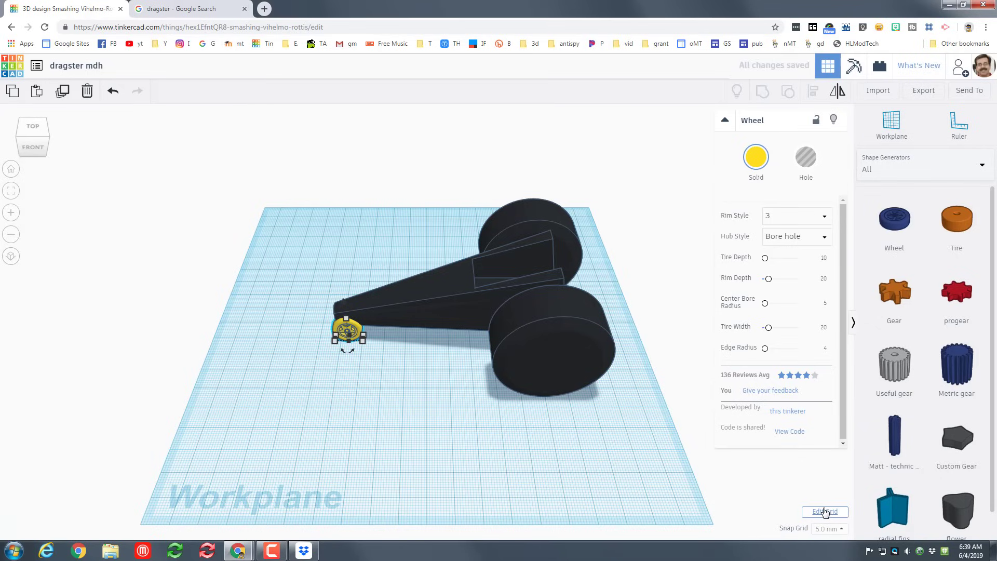
pyautogui.press('Down')
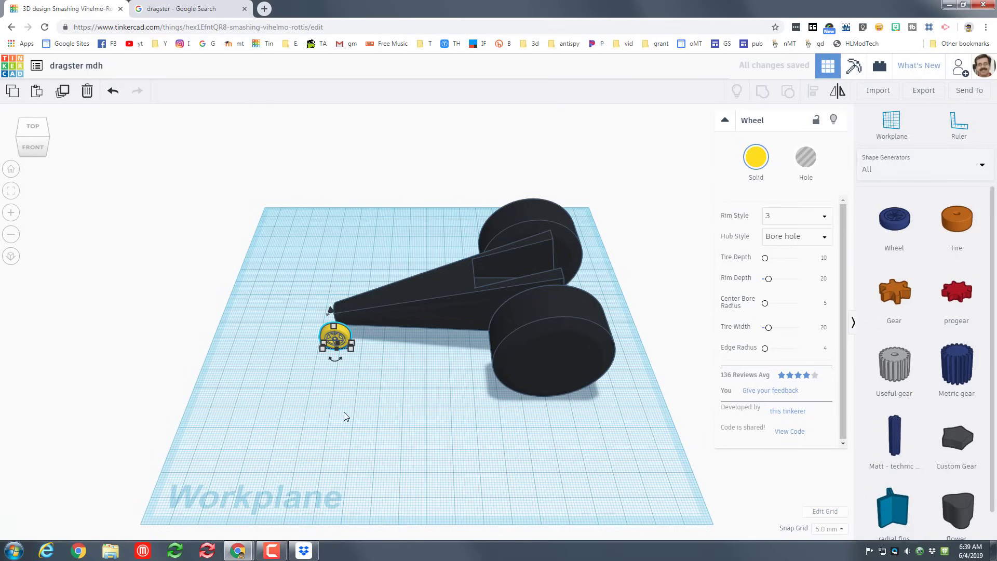
# - Scale the yellow wheel up proportionally to a height of 20 mm
pyautogui.click(11, 192)
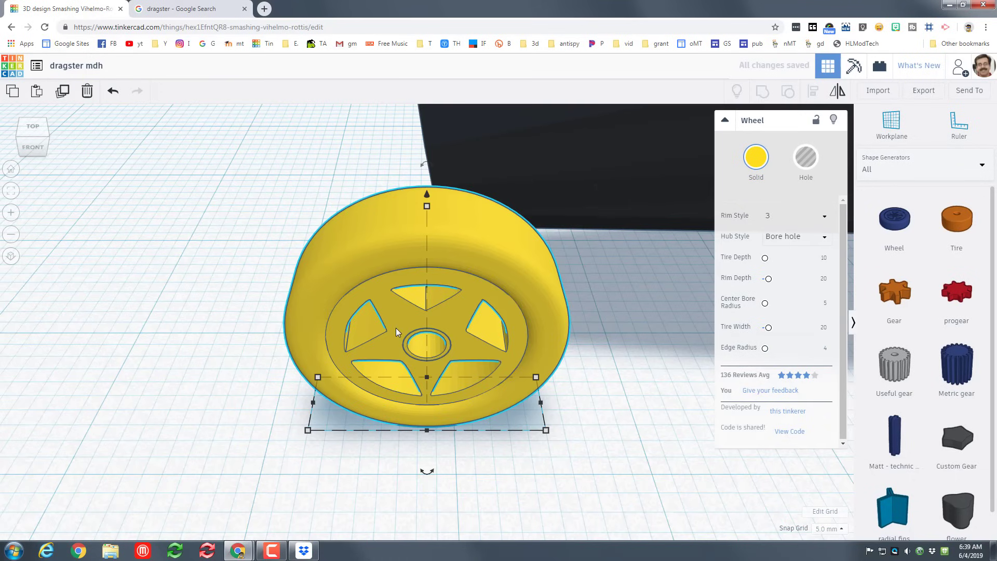
pyautogui.scroll(-4, 411, 322)
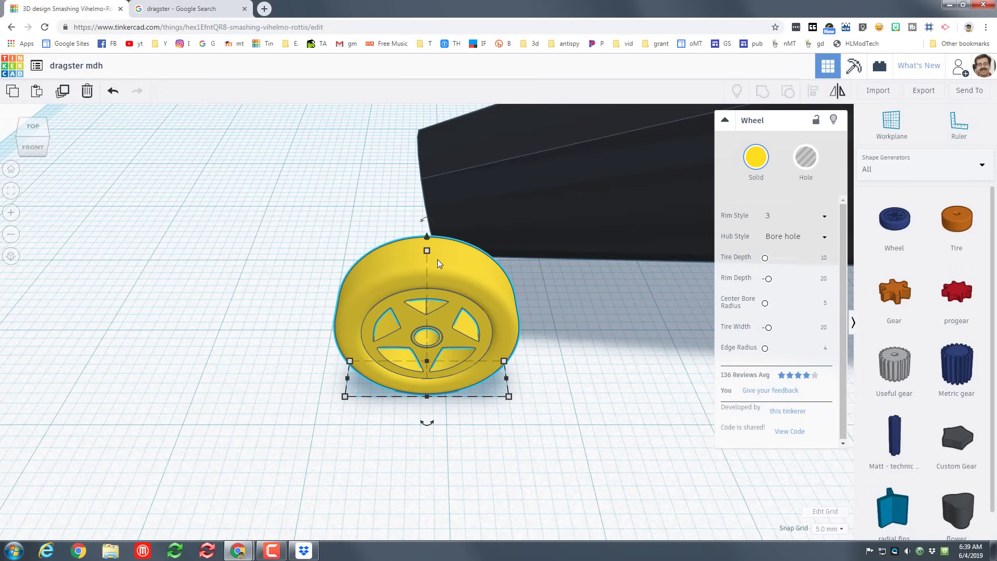
pyautogui.keyDown('shift'); pyautogui.moveTo(425, 251); pyautogui.dragTo(438, 186); pyautogui.keyUp('shift')
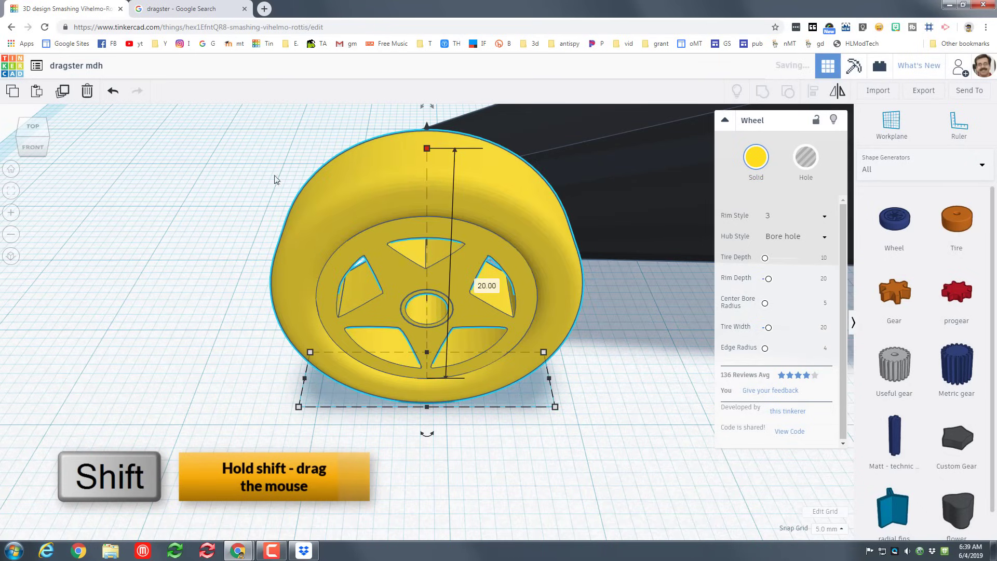
pyautogui.click(10, 169)
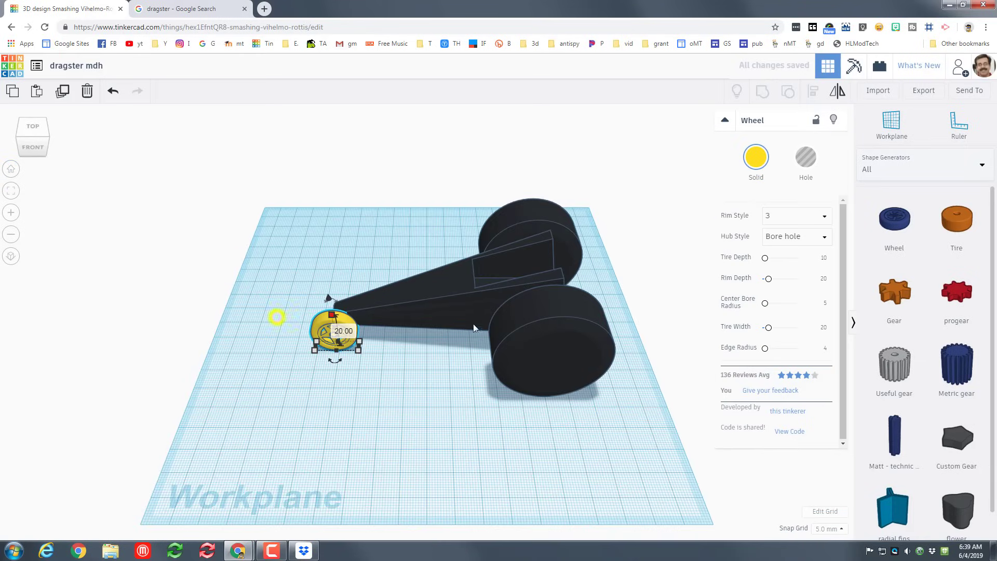
# - Narrow the yellow front wheel to a thickness of 3 mm
pyautogui.moveTo(278, 318); pyautogui.dragTo(530, 354, button='right')
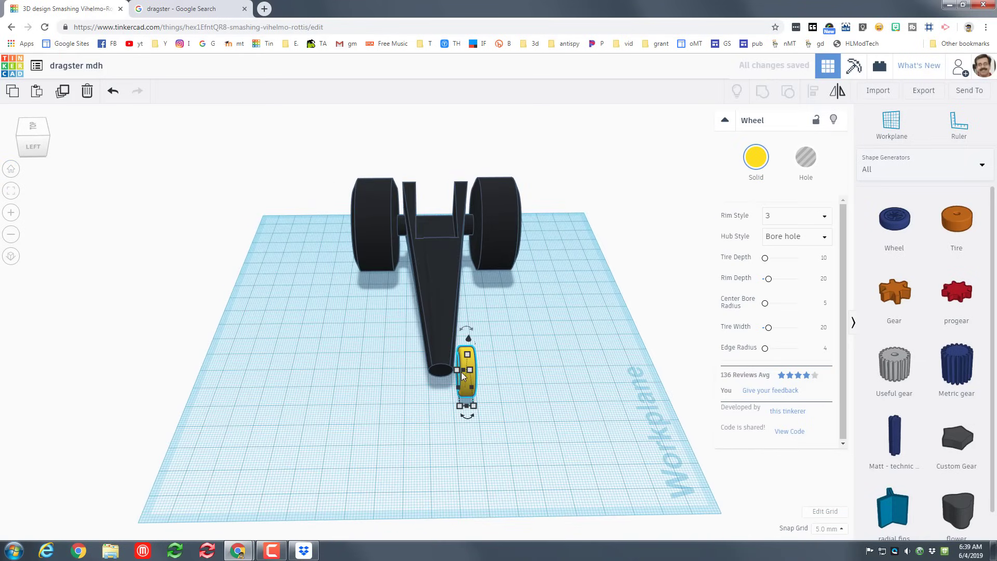
pyautogui.click(470, 391)
pyautogui.moveTo(466, 389); pyautogui.dragTo(466, 406)
pyautogui.click(466, 446)
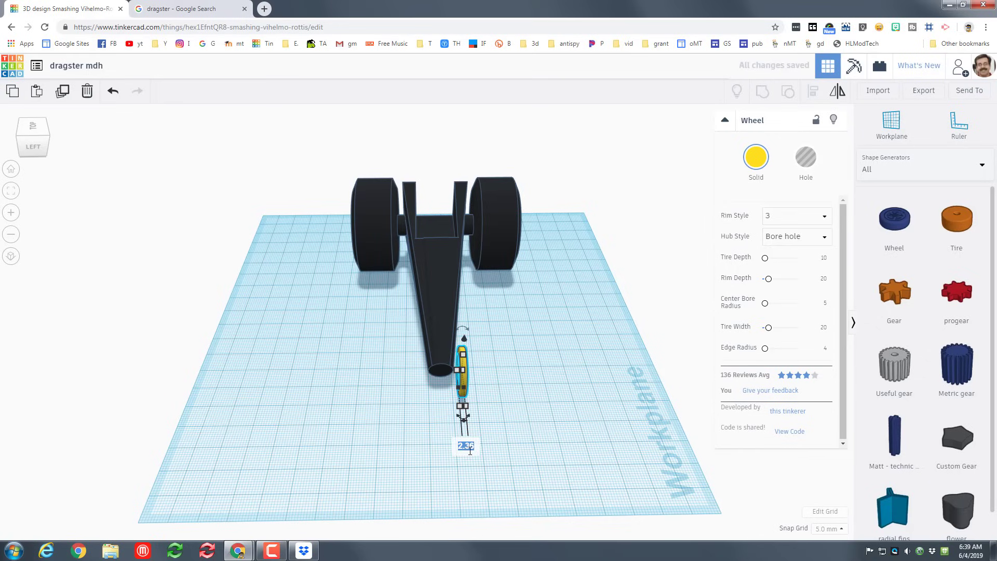
pyautogui.write('3')
pyautogui.press('Return')
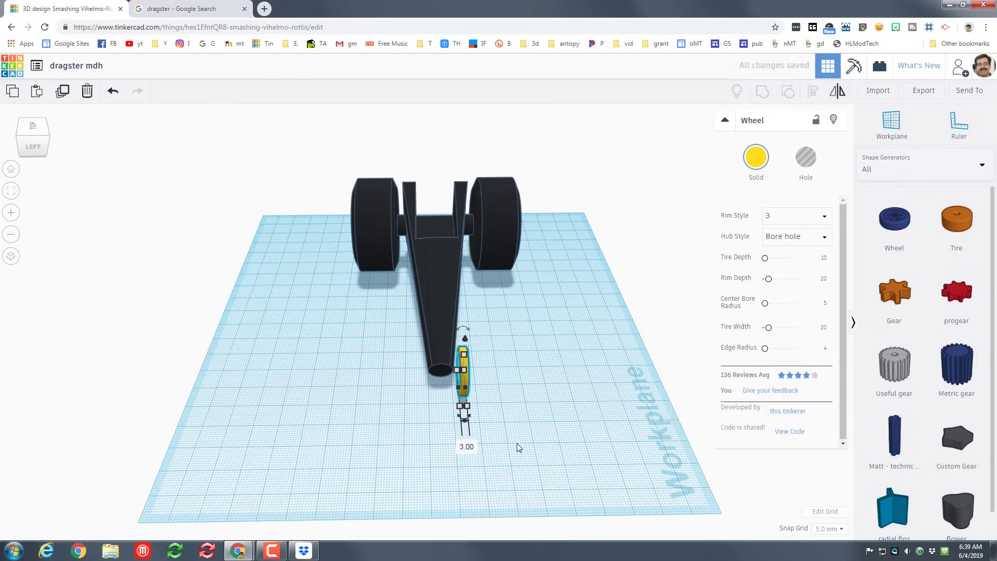
# - Duplicate the yellow front wheel, move the copy to the other side of the nose and mirror it sideways
pyautogui.hotkey('ctrl', 'd')
pyautogui.click(516, 444)
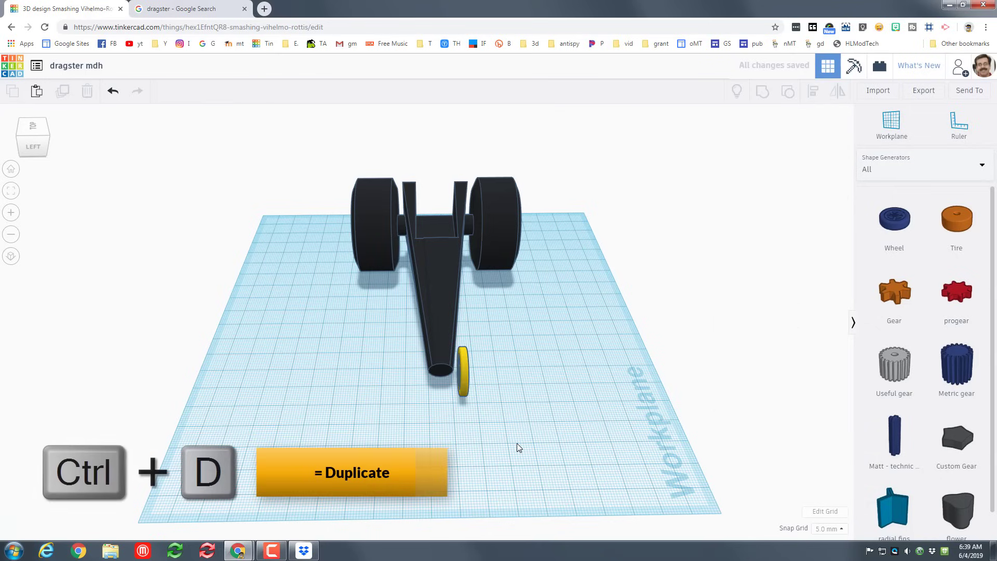
pyautogui.click(466, 382)
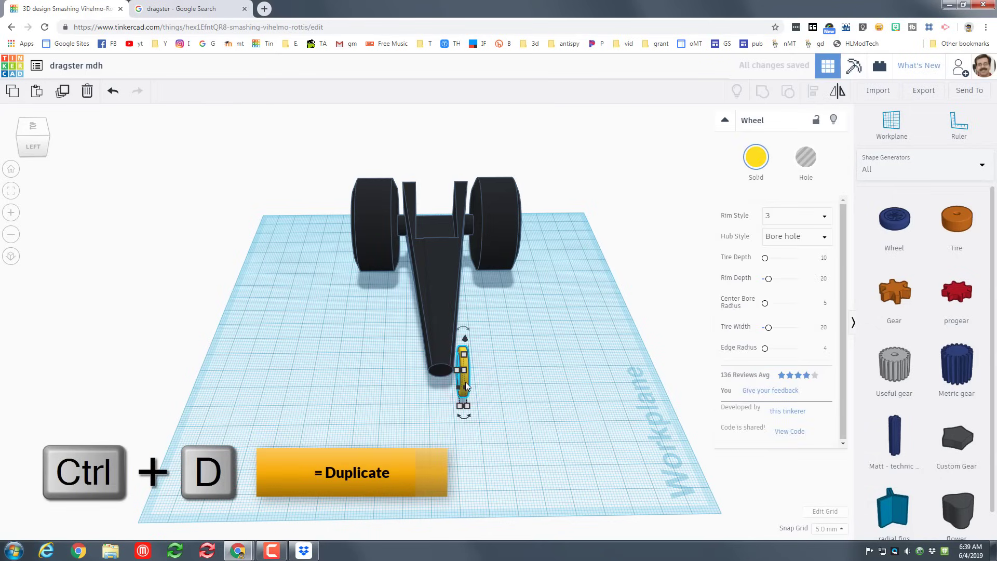
pyautogui.hotkey('ctrl', 'd')
pyautogui.press('Left')
pyautogui.press('Left')
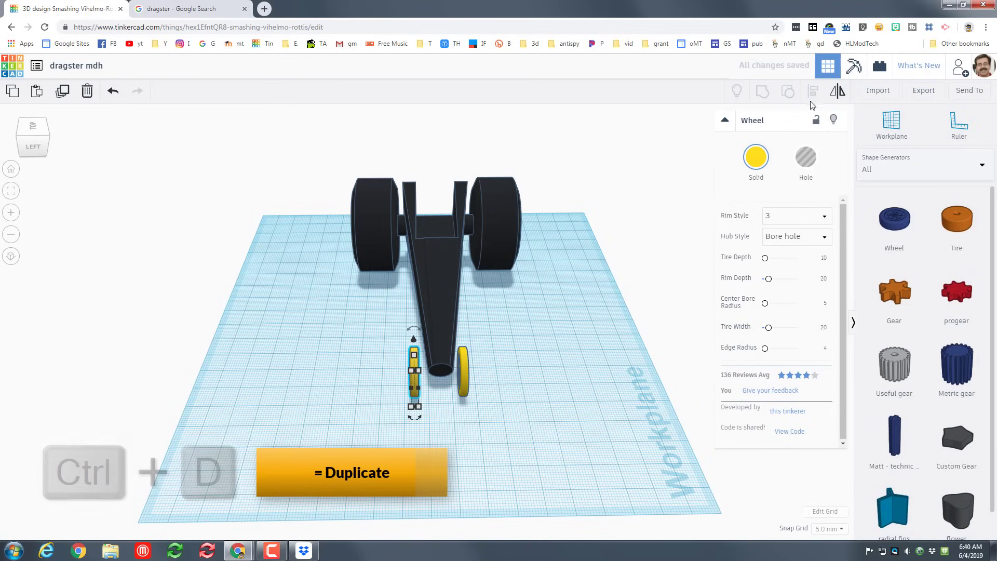
pyautogui.click(837, 91)
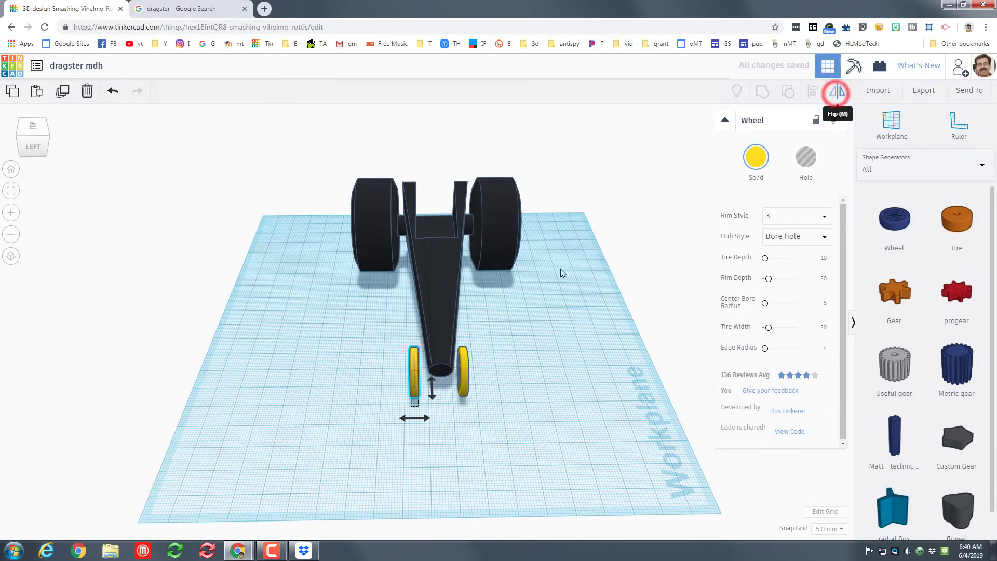
pyautogui.click(417, 419)
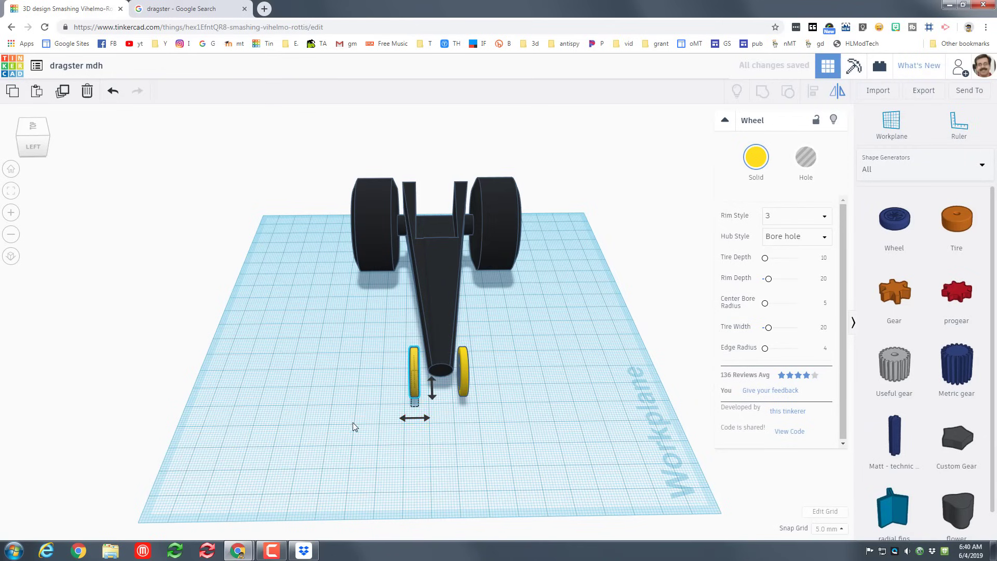
pyautogui.moveTo(362, 423); pyautogui.dragTo(443, 411, button='right')
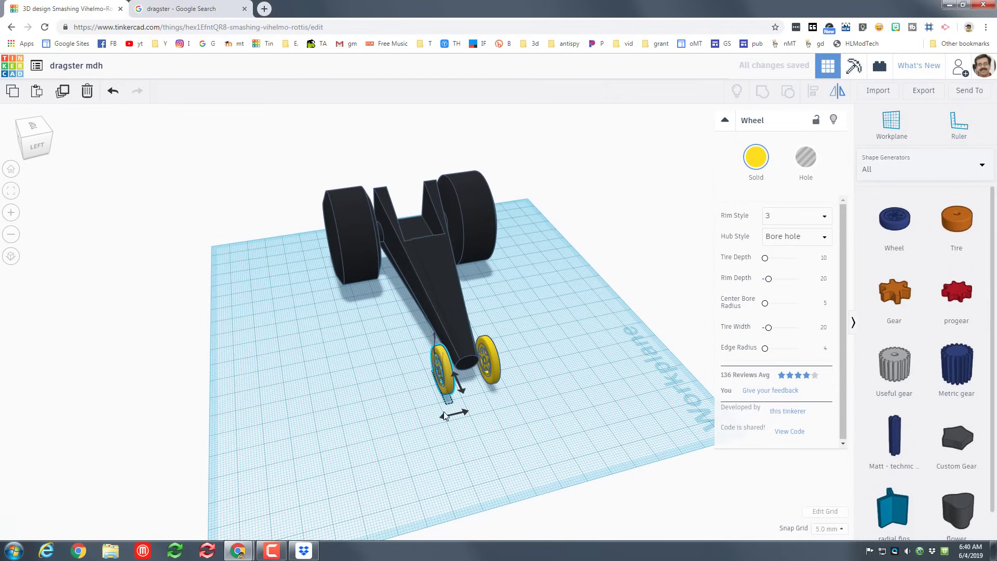
# - Place a workplane on the original front wheel's inner face and add a solid cylinder with 64 sides there
pyautogui.click(11, 193)
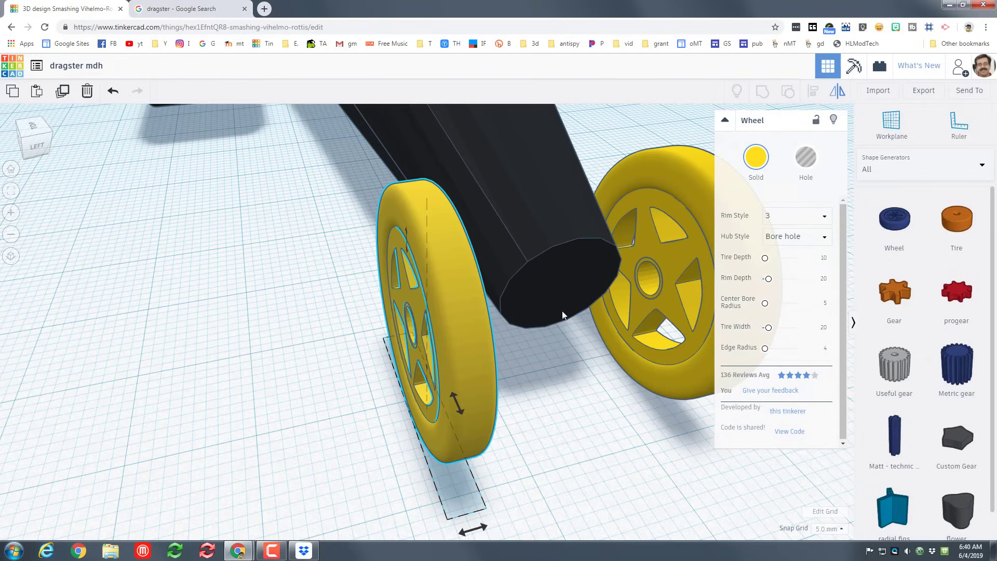
pyautogui.press('w')
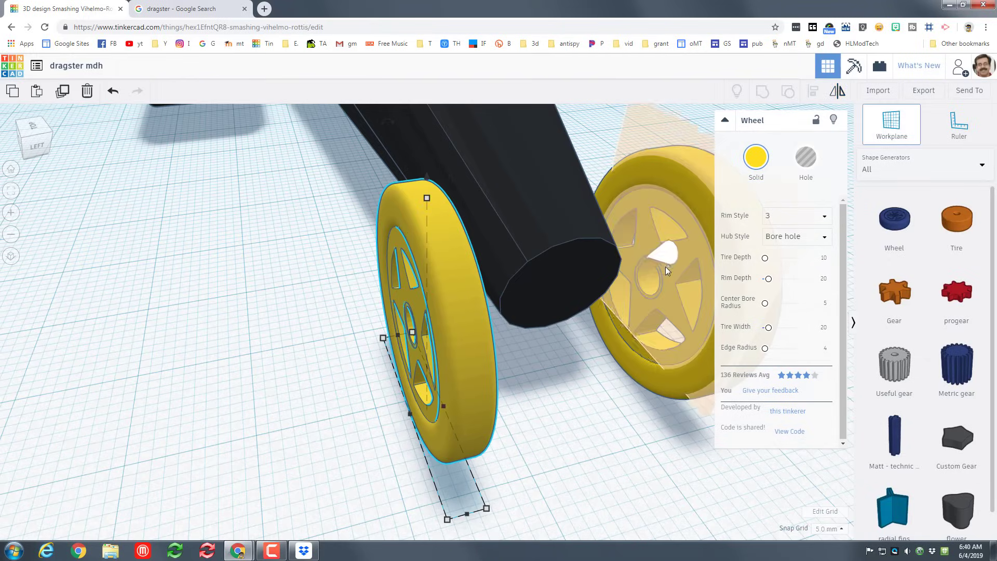
pyautogui.click(666, 266)
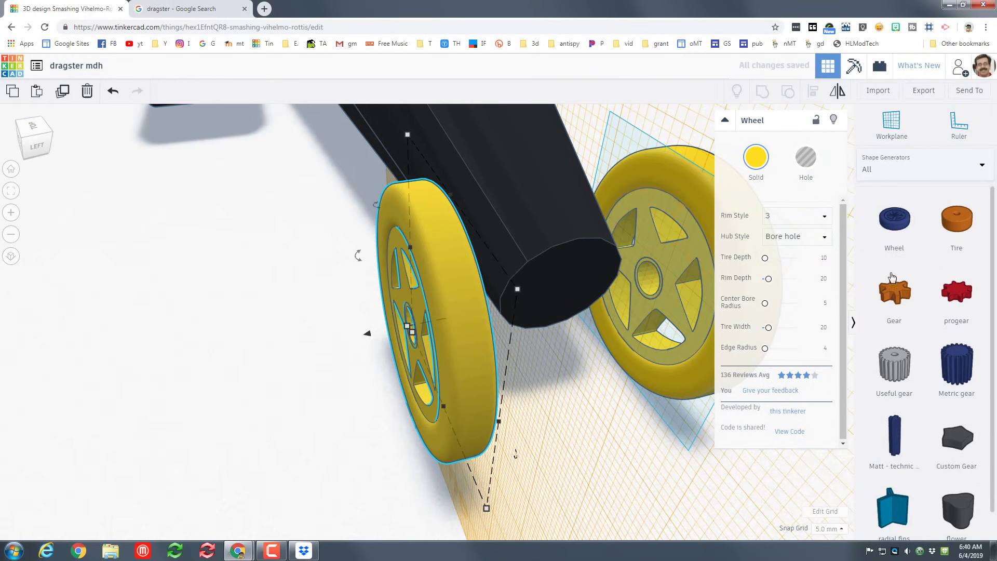
pyautogui.click(879, 171)
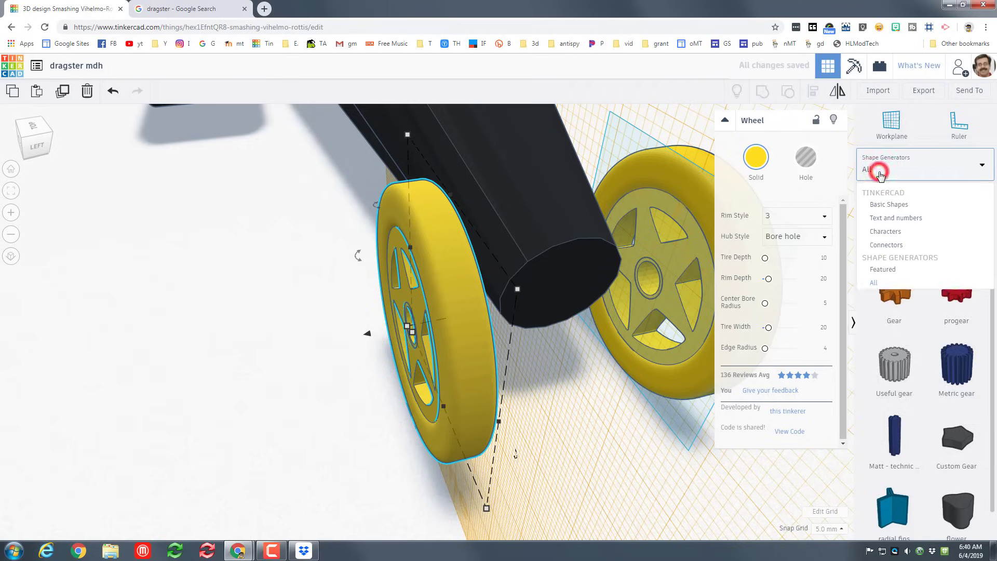
pyautogui.click(887, 205)
pyautogui.scroll(10, 920, 247)
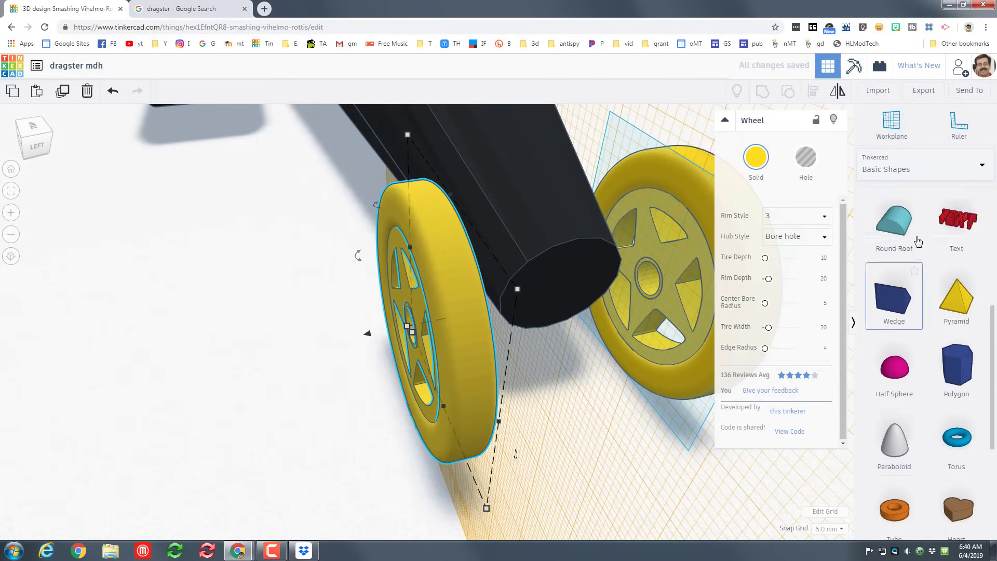
pyautogui.moveTo(958, 306); pyautogui.dragTo(656, 285)
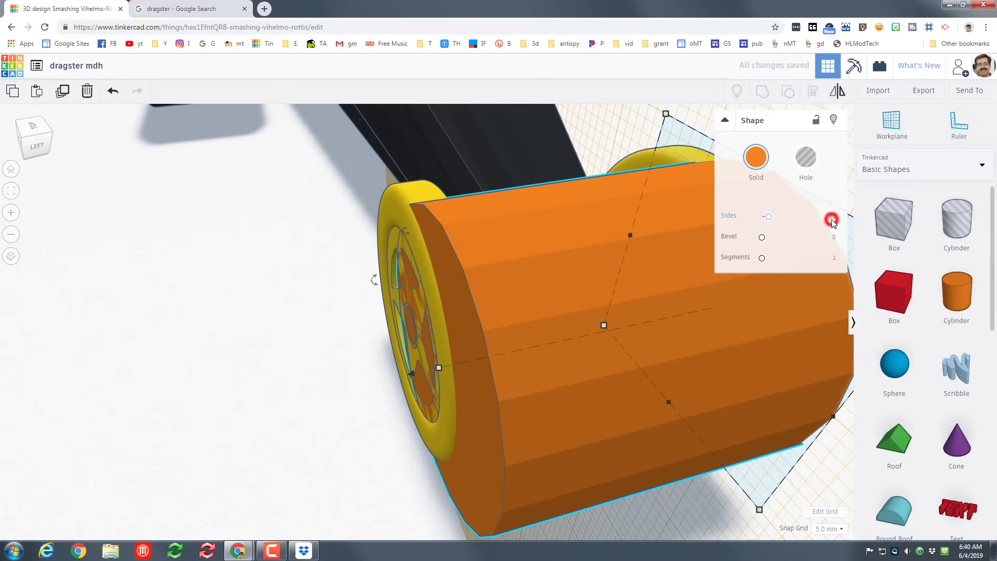
pyautogui.click(831, 220)
pyautogui.moveTo(768, 216); pyautogui.dragTo(845, 233)
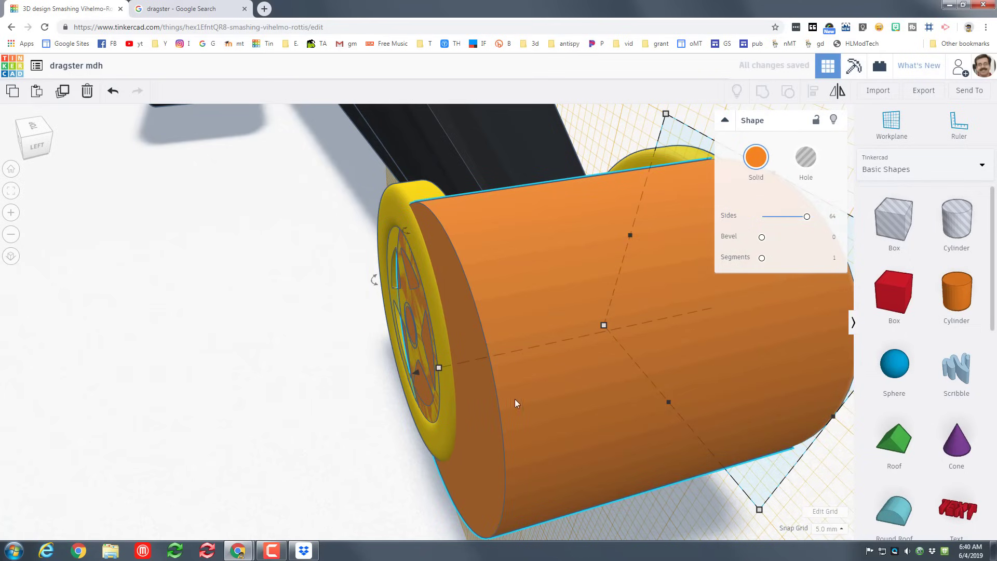
pyautogui.moveTo(603, 394); pyautogui.dragTo(725, 350, button='right')
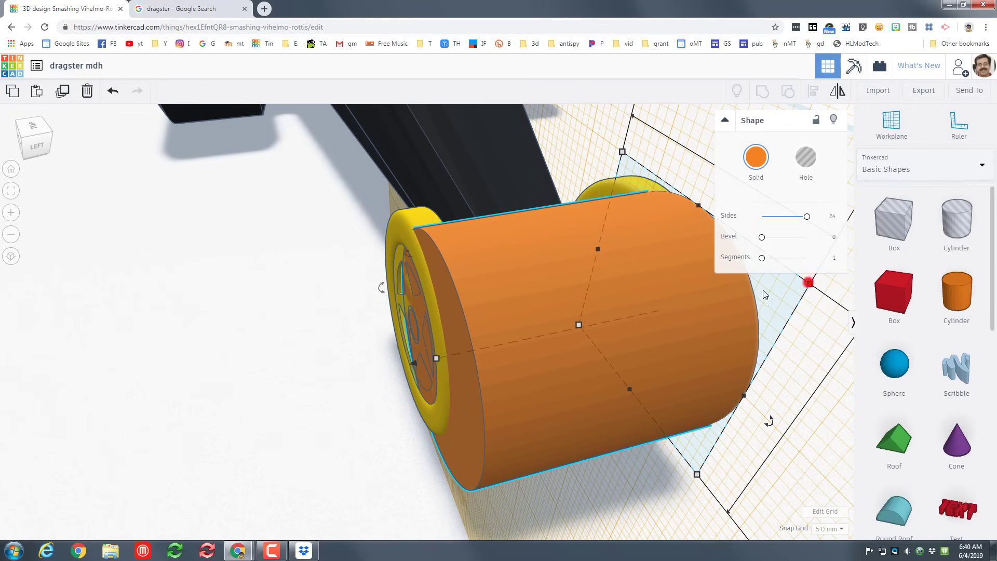
pyautogui.moveTo(810, 285); pyautogui.dragTo(616, 307)
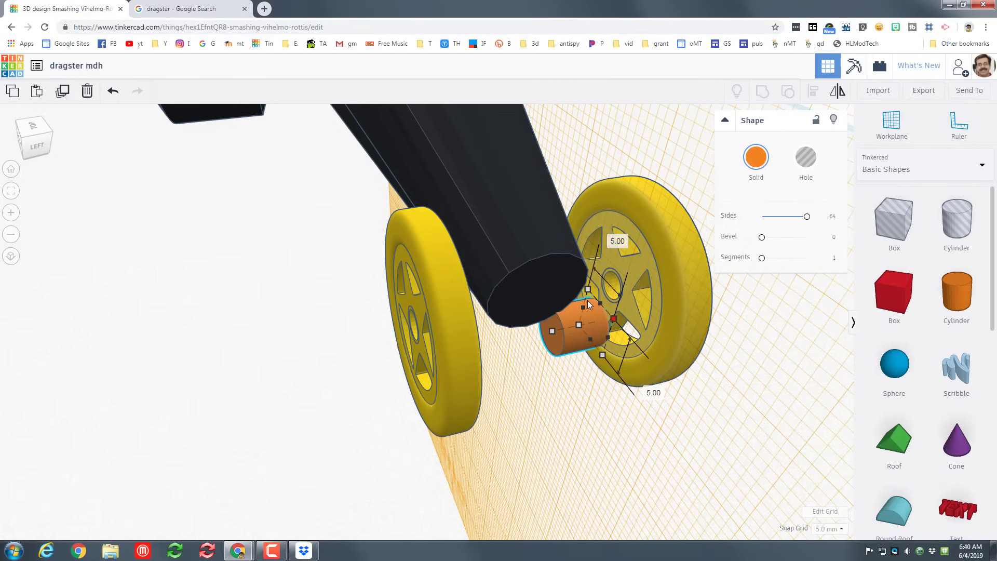
pyautogui.moveTo(576, 300); pyautogui.dragTo(575, 307)
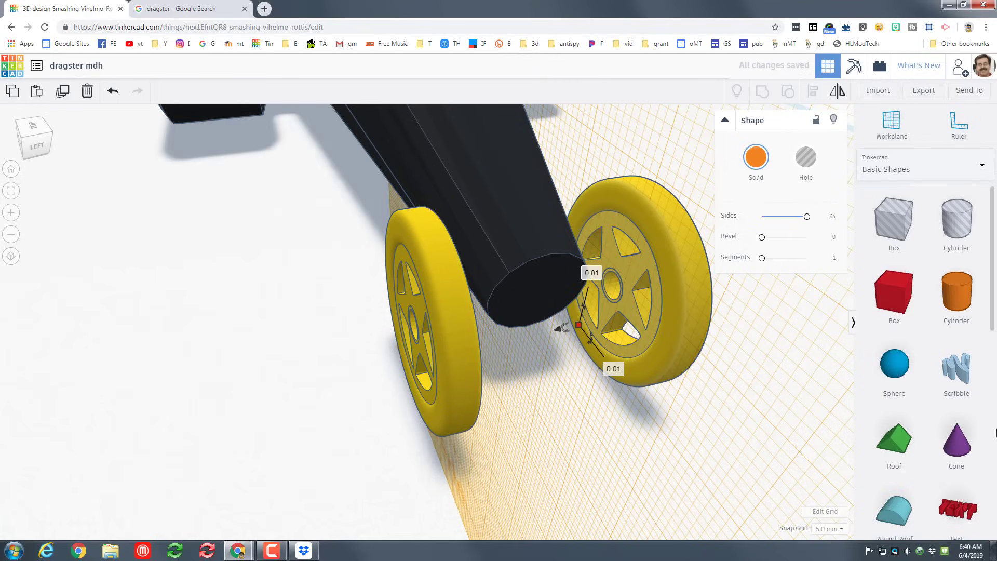
pyautogui.hotkey('ctrl', 'z')
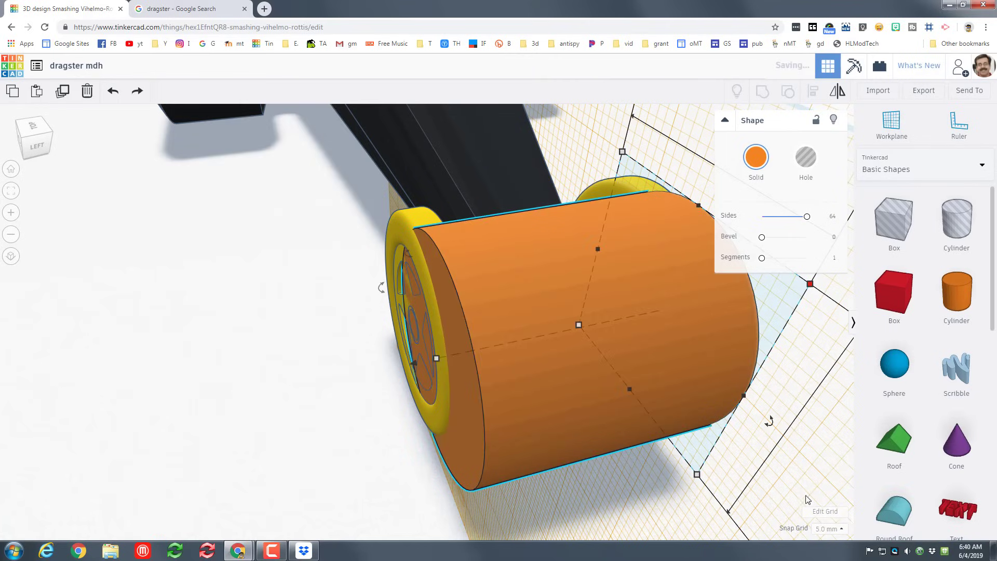
# - Set the snap grid to 1.0 mm and scale the cylinder down proportionally to a 3 mm diameter
pyautogui.click(826, 529)
pyautogui.click(827, 528)
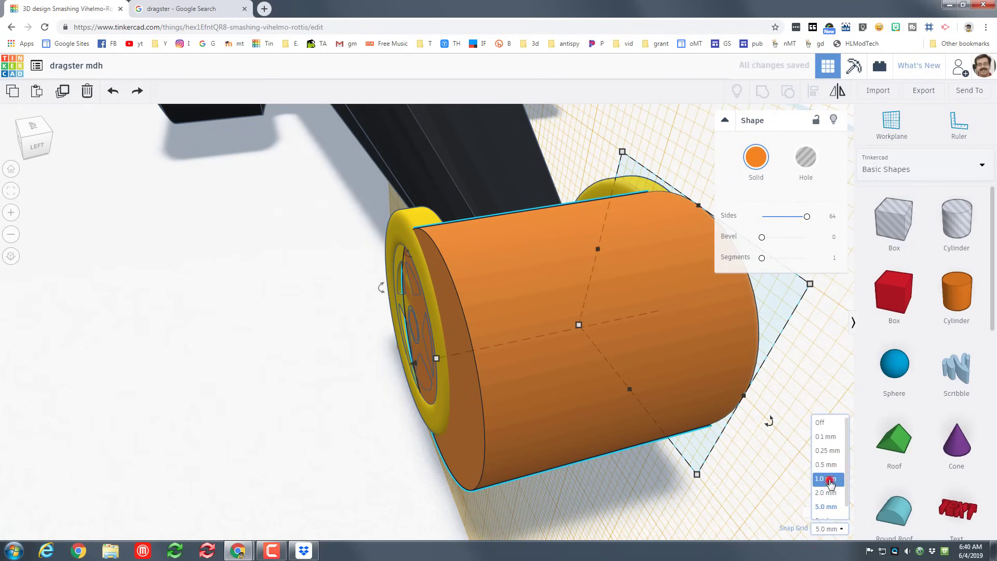
pyautogui.click(827, 478)
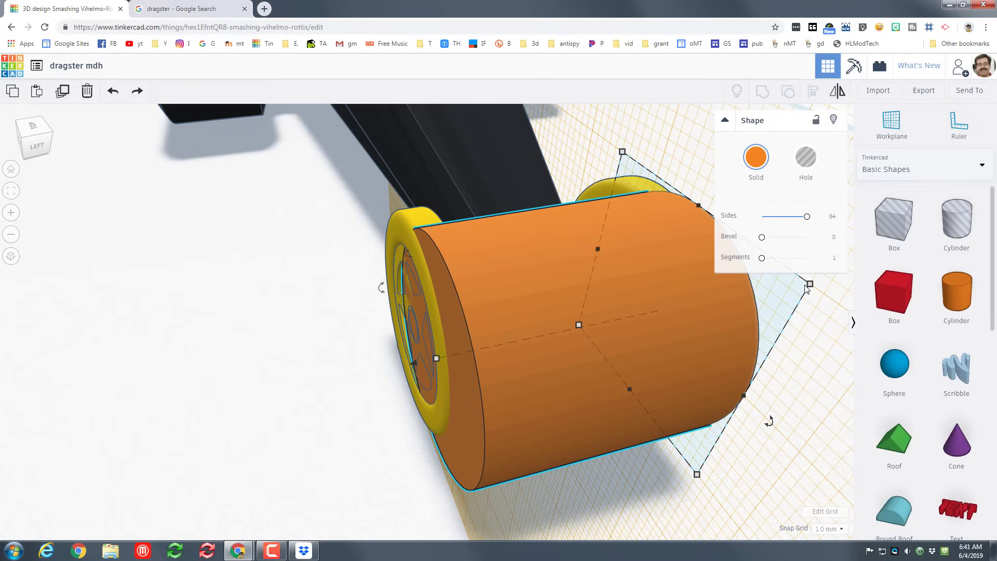
pyautogui.moveTo(811, 285); pyautogui.dragTo(590, 328)
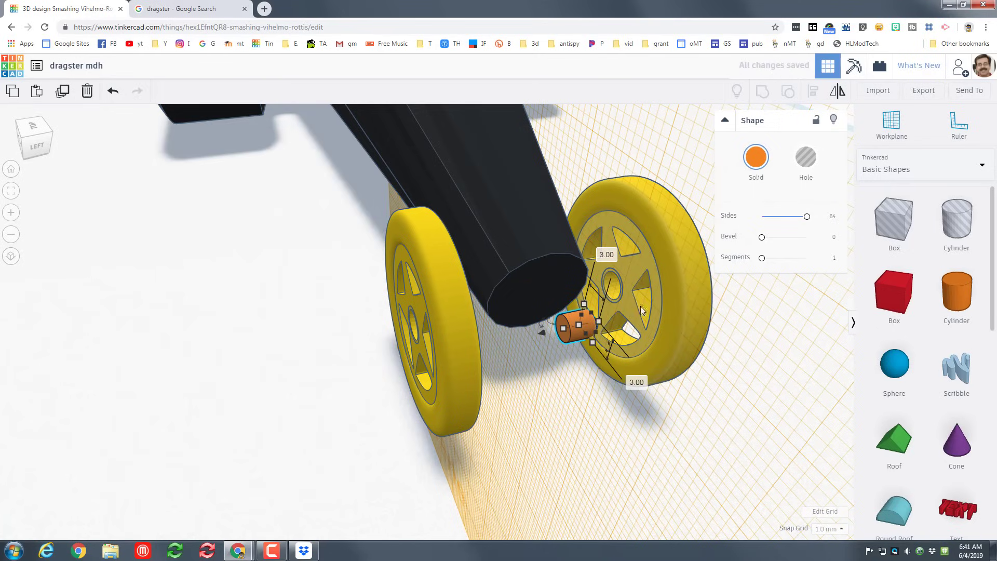
# - Align the small cylinder with the centre of the yellow wheel beside it so it sits in the hub
pyautogui.keyDown('shift'); pyautogui.click(674, 266); pyautogui.keyUp('shift')
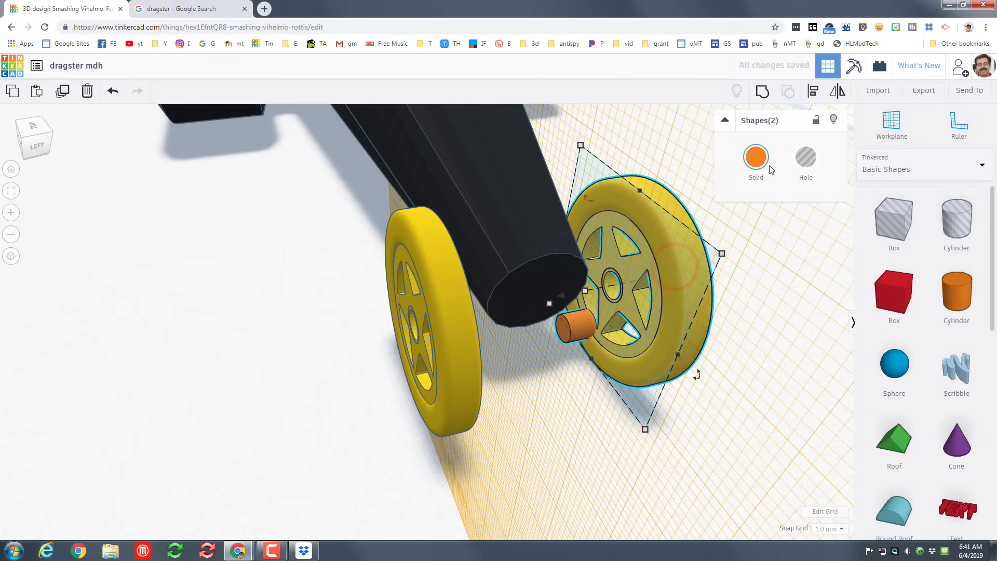
pyautogui.click(813, 93)
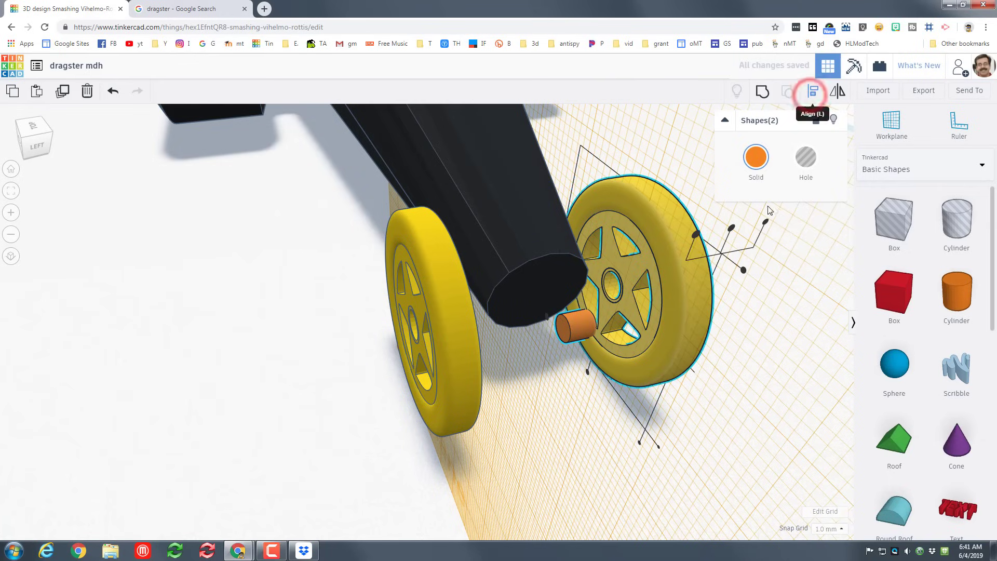
pyautogui.click(729, 229)
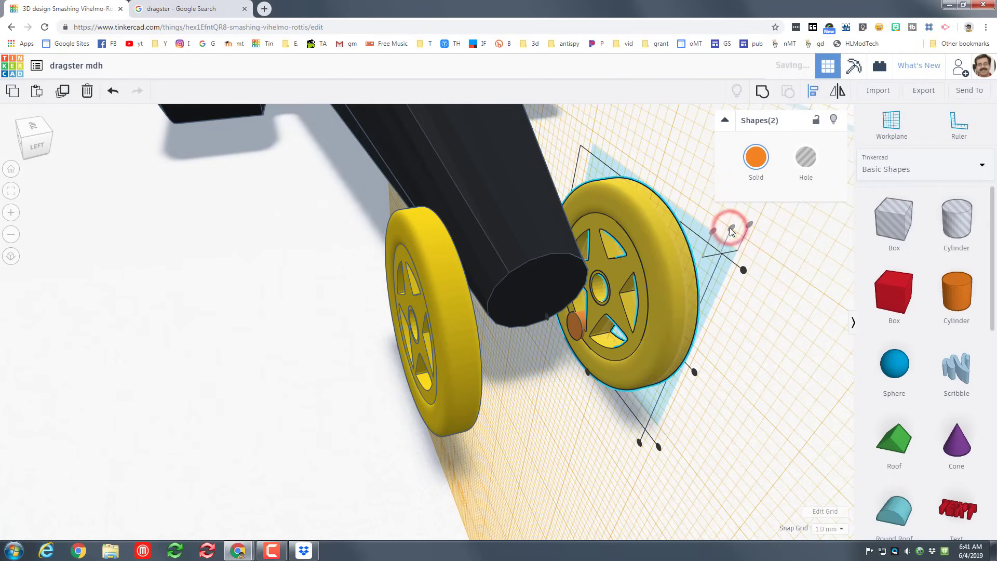
pyautogui.click(693, 373)
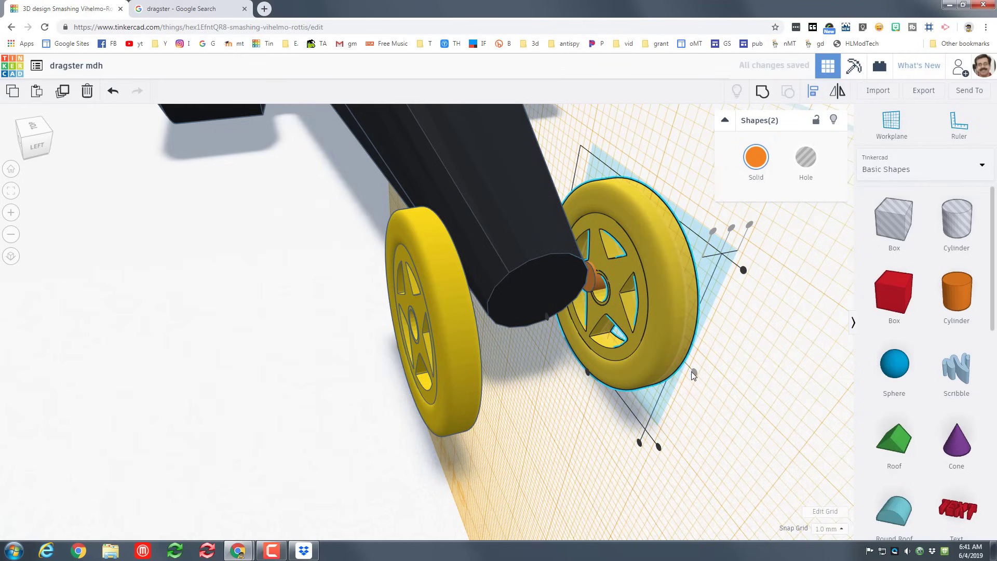
pyautogui.click(587, 372)
pyautogui.click(554, 386)
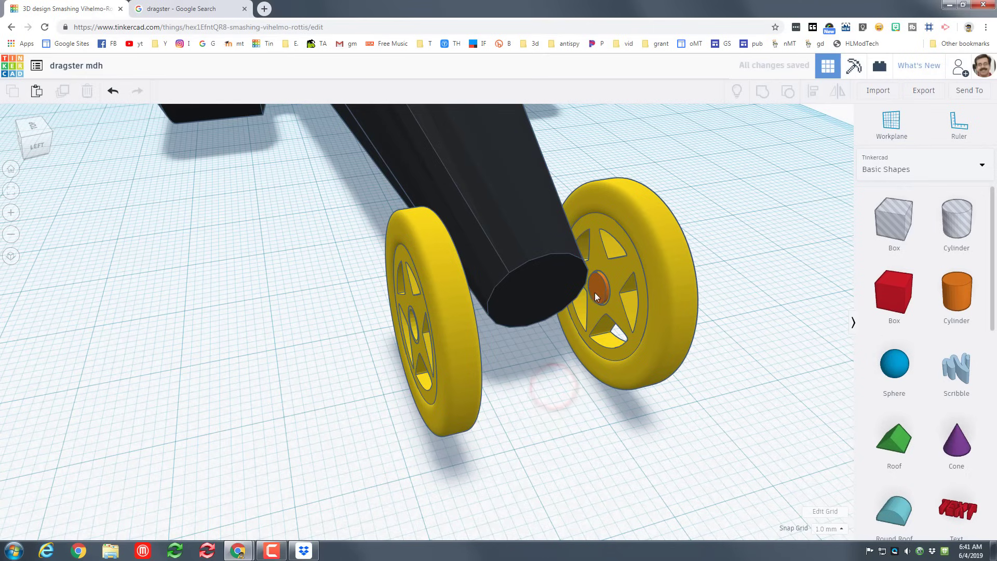
# - Stretch the cylinder across to the opposite front wheel as an axle about 23 mm long, and scale it proportionally to about 3.5 mm diameter
pyautogui.click(595, 292)
pyautogui.moveTo(597, 298); pyautogui.dragTo(409, 340)
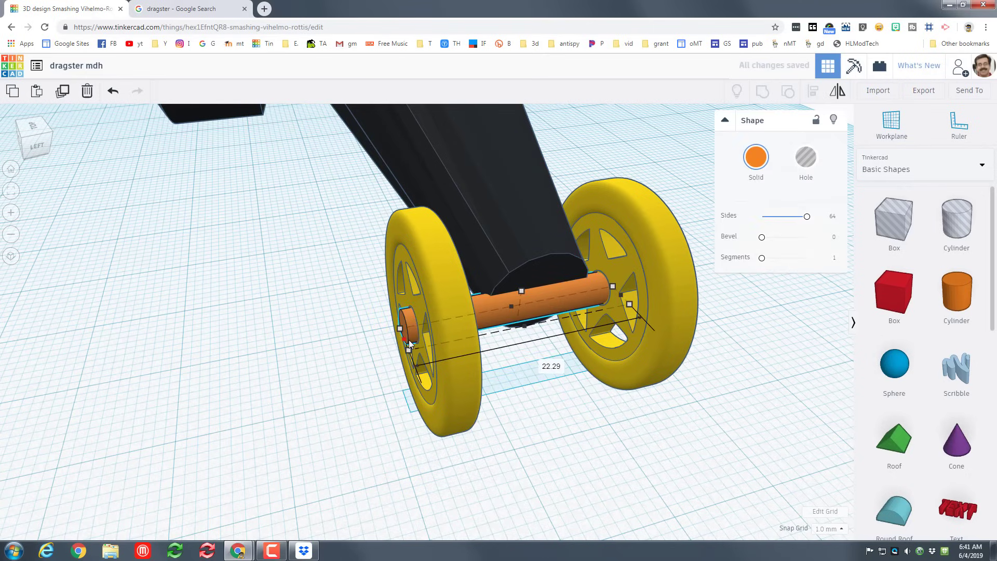
pyautogui.moveTo(673, 458); pyautogui.dragTo(653, 440, button='right')
pyautogui.moveTo(646, 438); pyautogui.dragTo(655, 440)
pyautogui.moveTo(744, 457); pyautogui.dragTo(587, 424, button='right')
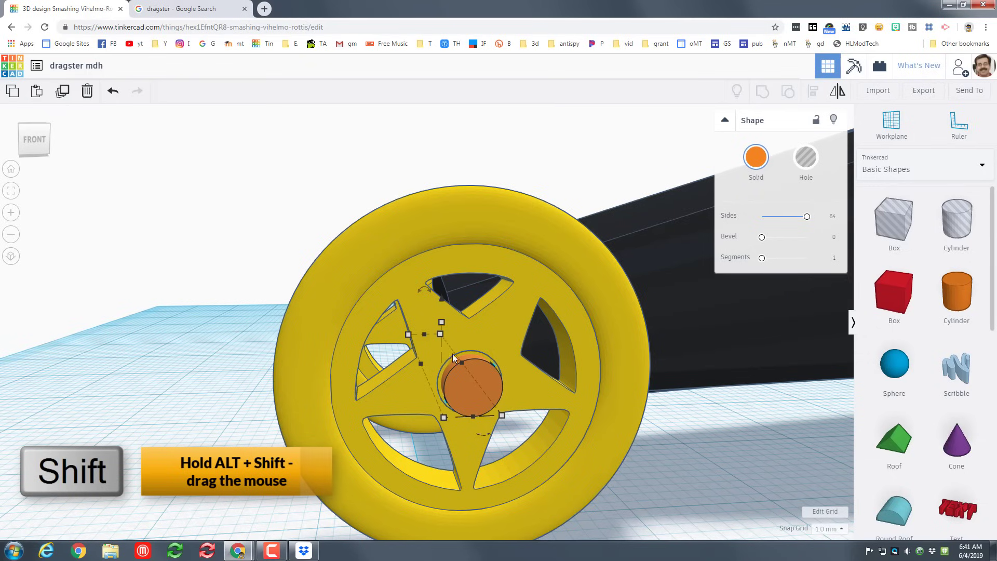
pyautogui.moveTo(440, 334)
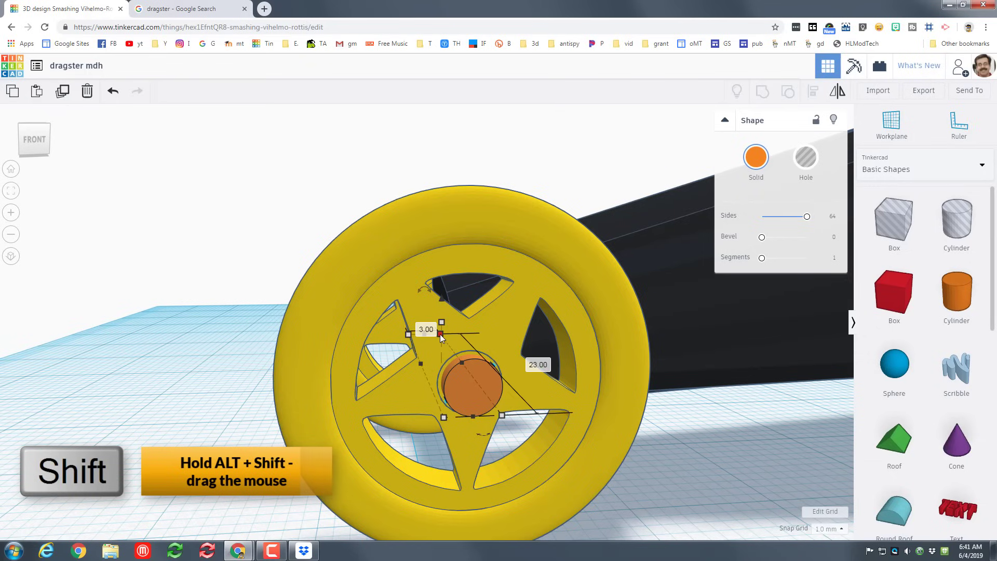
pyautogui.keyDown('shift'); pyautogui.moveTo(440, 335); pyautogui.dragTo(440, 330); pyautogui.keyUp('shift')
pyautogui.moveTo(453, 373); pyautogui.dragTo(702, 415, button='right')
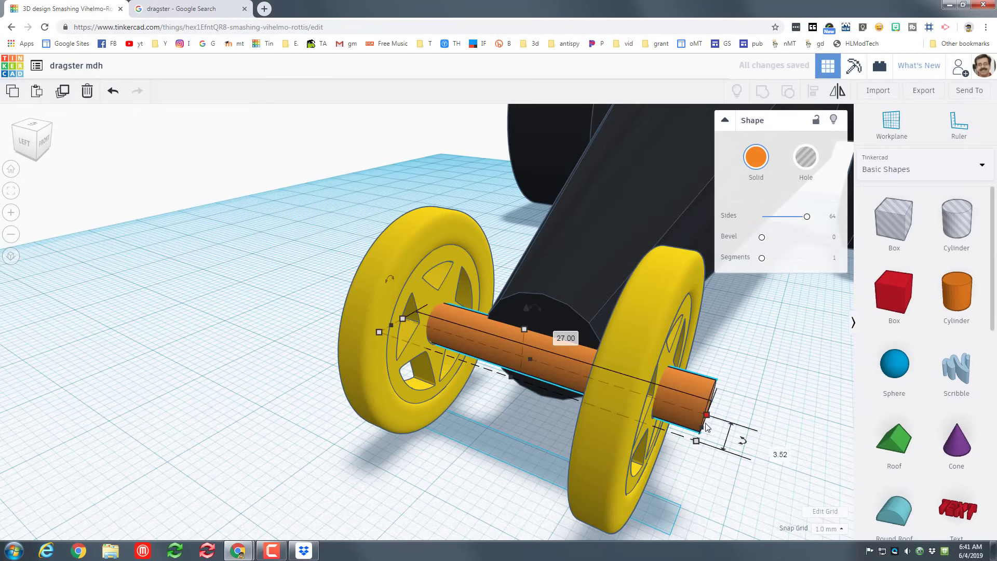
# - Shorten both protruding ends of the front axle so they sit close to the outer faces of the yellow wheels
pyautogui.moveTo(701, 421); pyautogui.dragTo(670, 421)
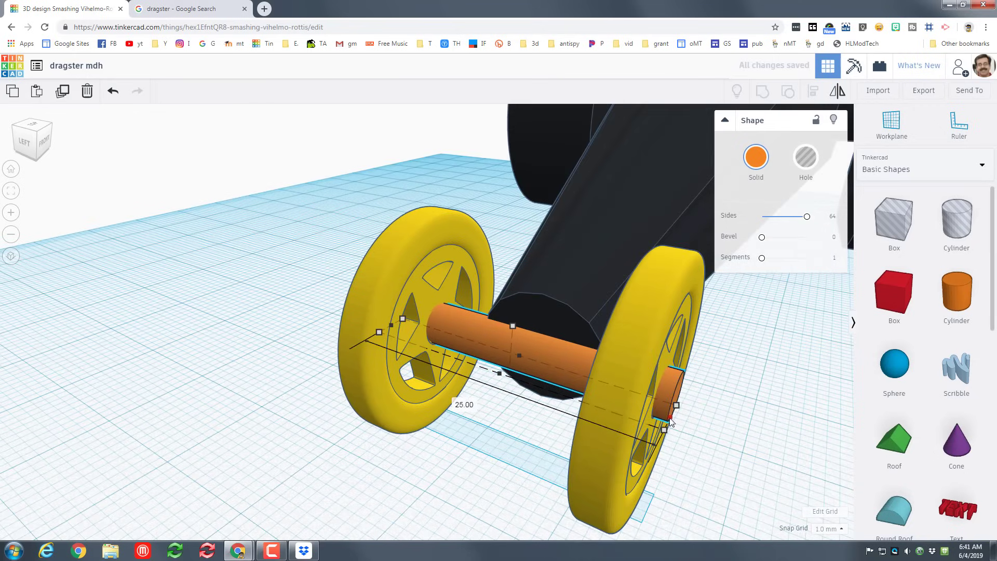
pyautogui.moveTo(528, 430); pyautogui.dragTo(462, 373, button='right')
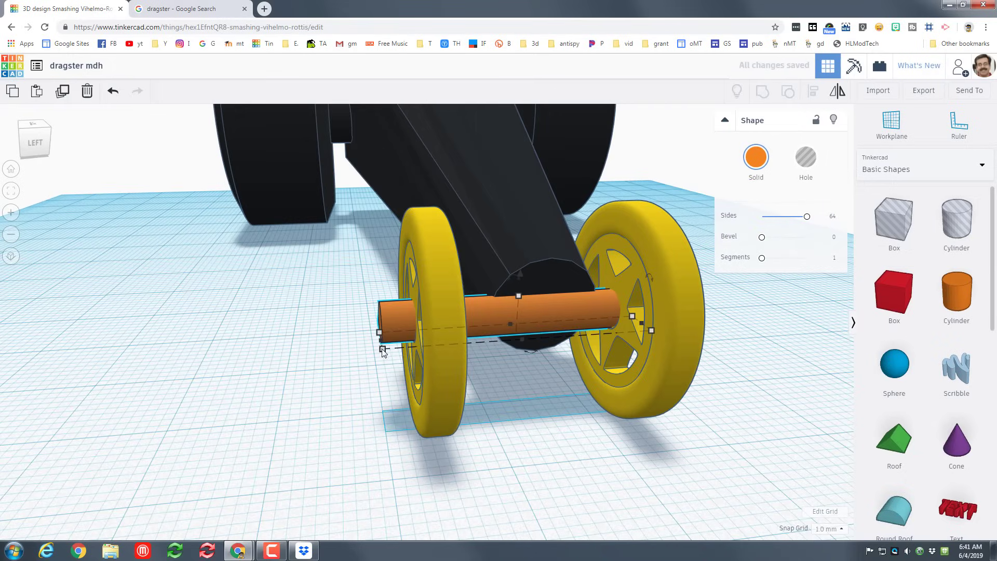
pyautogui.moveTo(380, 348)
pyautogui.moveTo(385, 345); pyautogui.dragTo(399, 342)
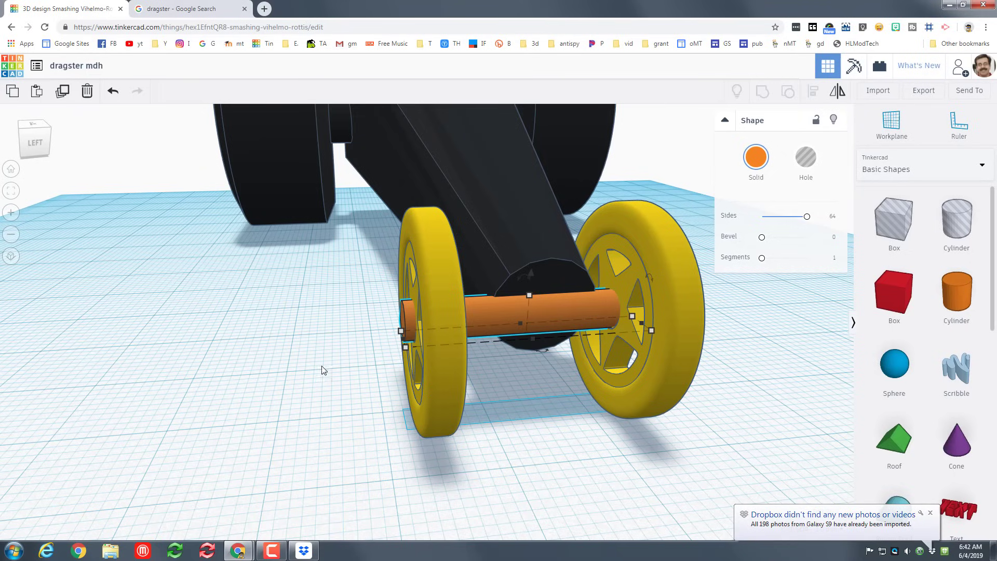
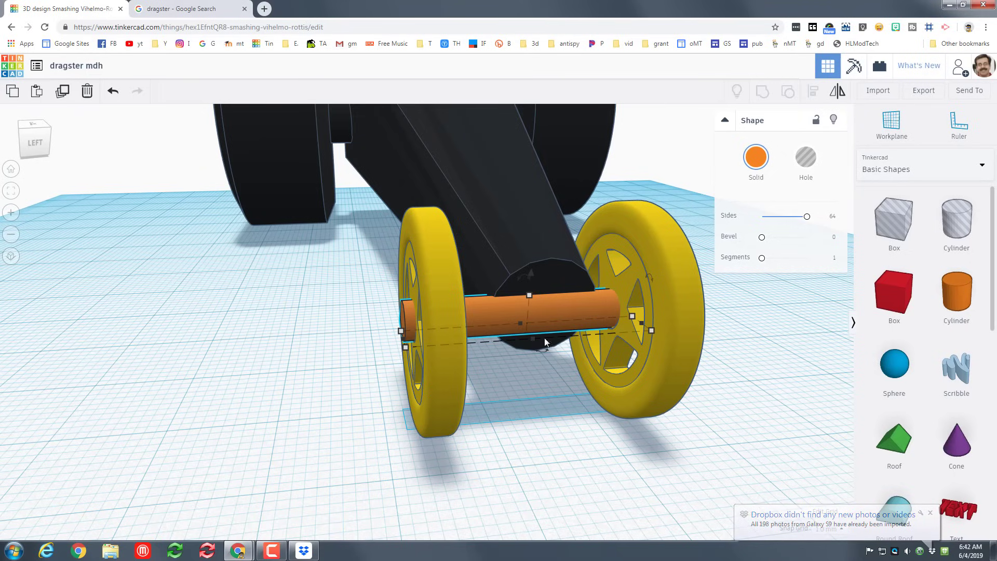
# - Group the front axle and both yellow front wheels into one object
pyautogui.click(448, 388)
pyautogui.keyDown('shift'); pyautogui.click(647, 378); pyautogui.keyUp('shift')
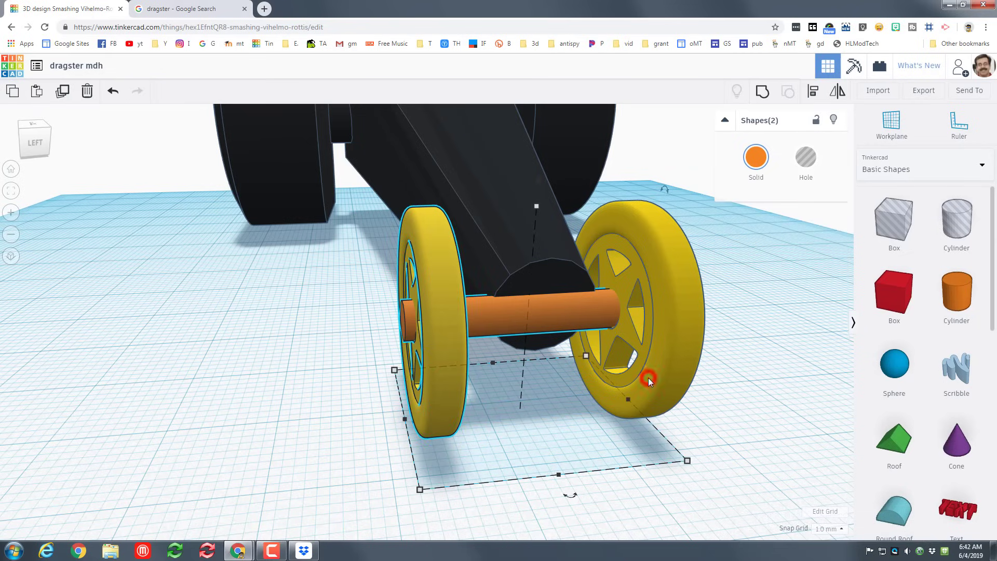
pyautogui.click(771, 93)
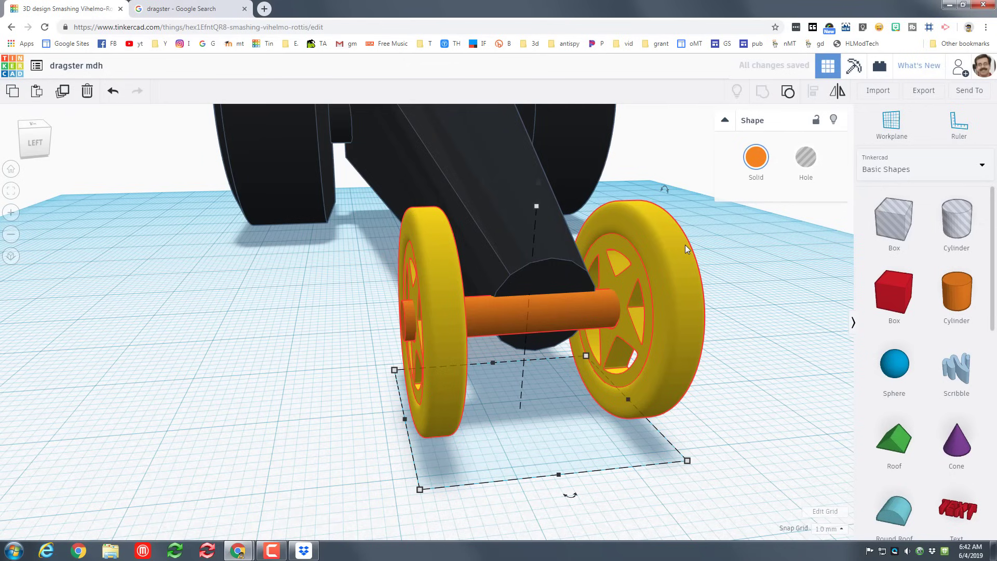
# - Nudge the grouped front wheels and axle three steps back so the axle passes through the body's nose
pyautogui.press('Up')
pyautogui.press('Up')
pyautogui.press('Up')
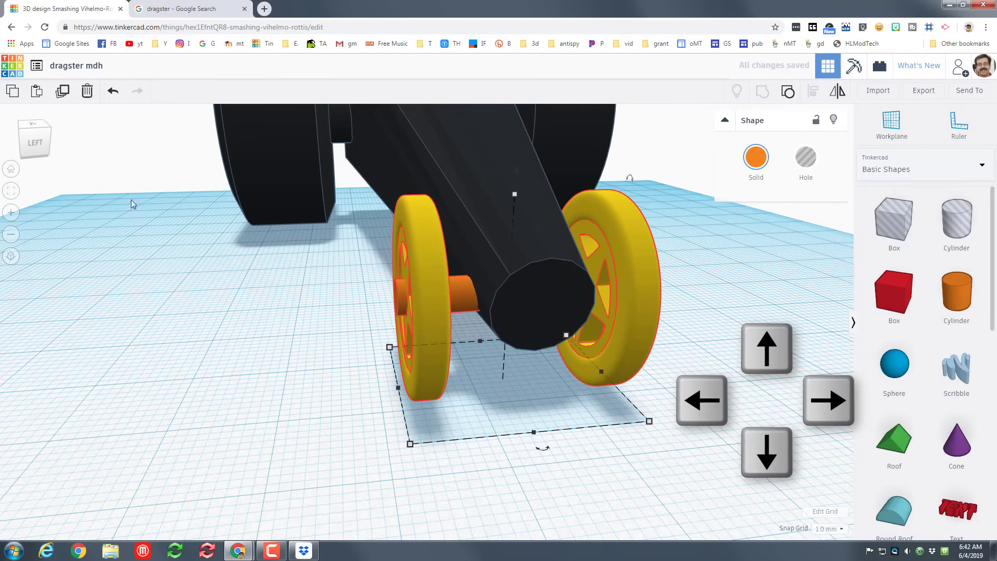
# - Select the whole dragster and align the front wheel assembly with the centre of the body's width
pyautogui.click(11, 169)
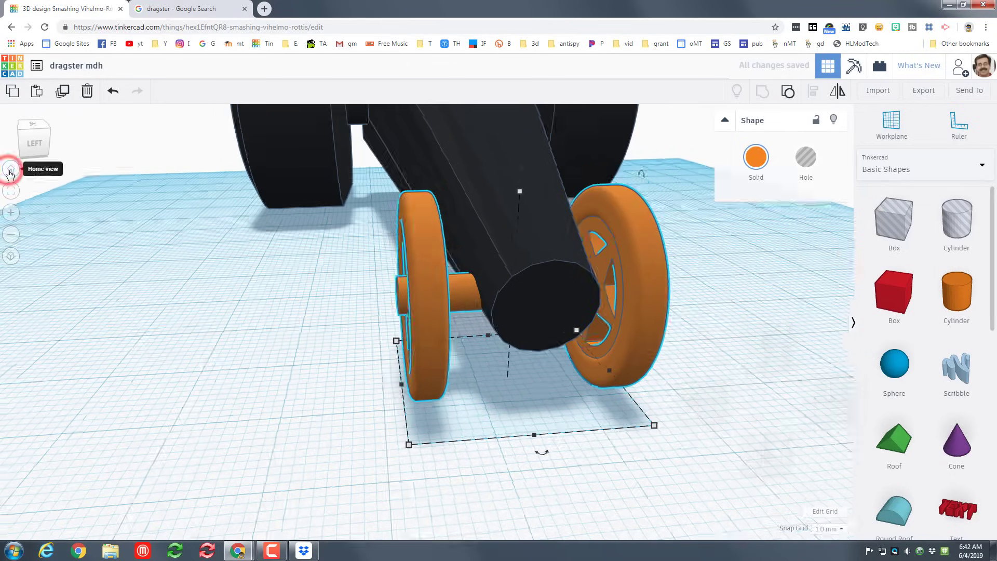
pyautogui.moveTo(322, 223); pyautogui.dragTo(597, 390)
pyautogui.click(811, 93)
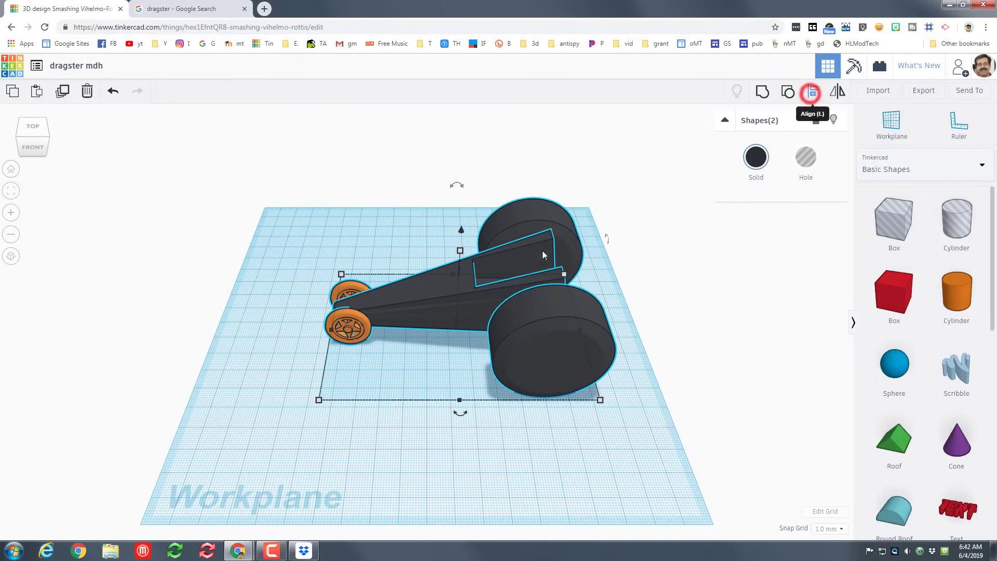
pyautogui.click(318, 332)
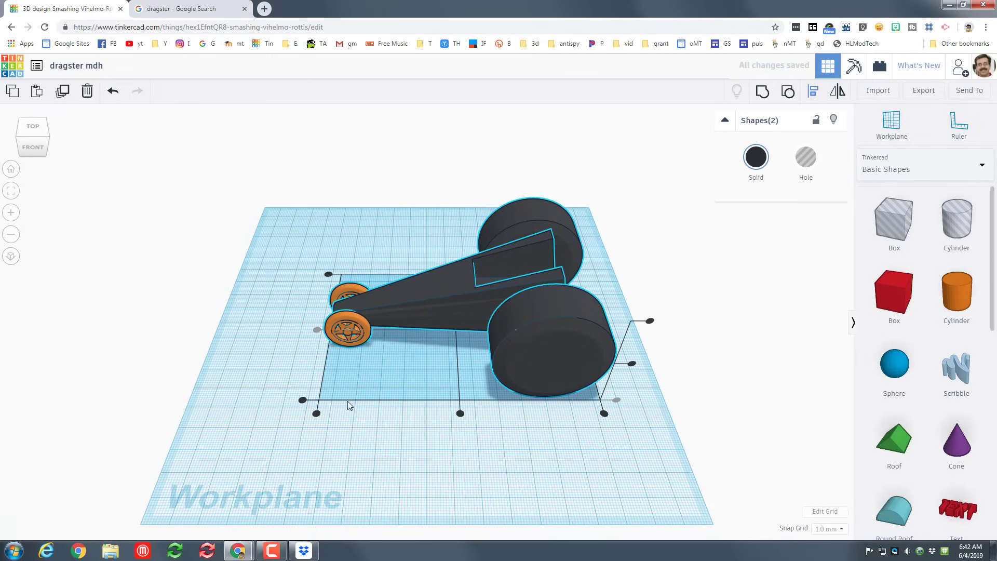
# - Set a temporary workplane on the cockpit floor of the dragster body
pyautogui.moveTo(509, 416); pyautogui.dragTo(382, 430, button='right')
pyautogui.press('w')
pyautogui.click(484, 349)
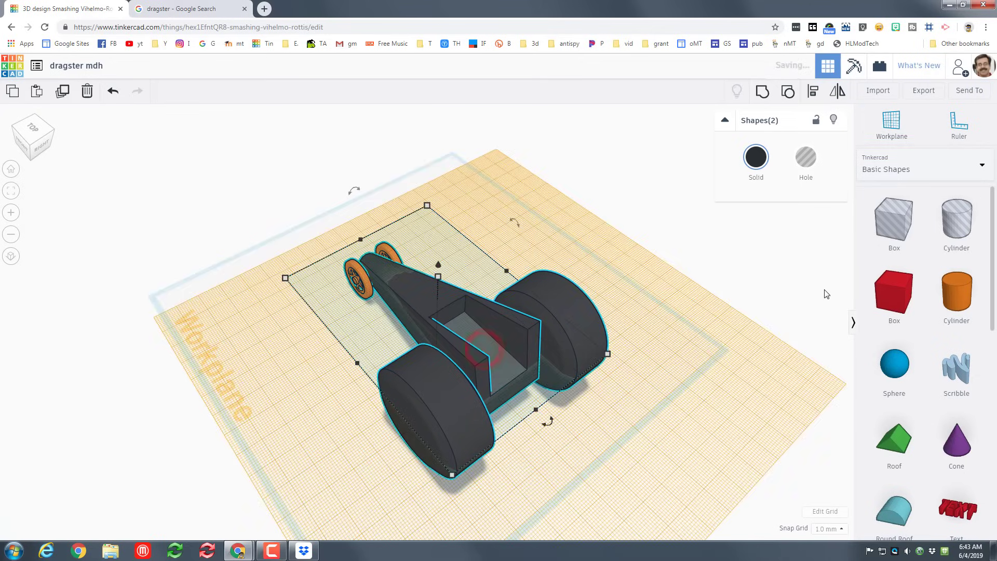
# - Place a red box on the cockpit floor between the rear wheels as the base for the seat
pyautogui.moveTo(894, 292); pyautogui.dragTo(487, 342)
pyautogui.click(495, 362)
pyautogui.moveTo(553, 391); pyautogui.dragTo(418, 324, button='right')
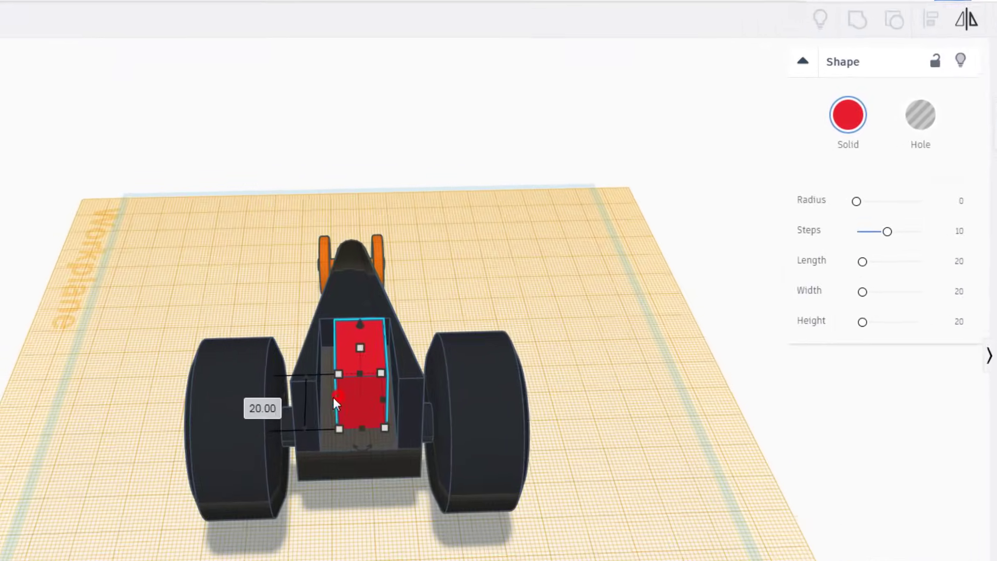
# - Narrow the red seat box to 13 mm wide and make it slightly taller
pyautogui.moveTo(392, 357); pyautogui.dragTo(396, 364)
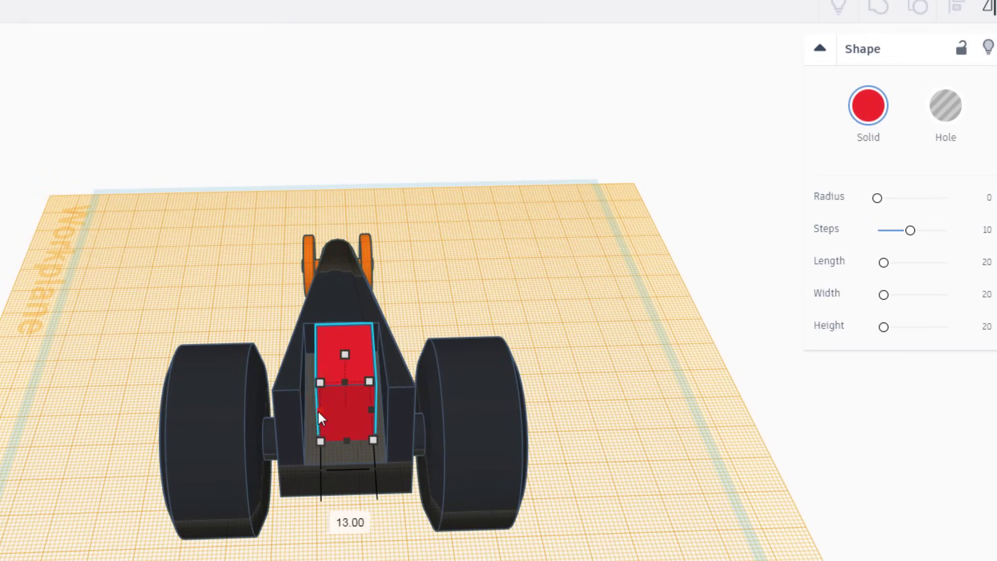
pyautogui.moveTo(318, 413); pyautogui.dragTo(318, 413)
pyautogui.moveTo(346, 356)
pyautogui.mouseDown()
pyautogui.moveTo(343, 347)
pyautogui.moveTo(351, 357)
pyautogui.mouseUp()
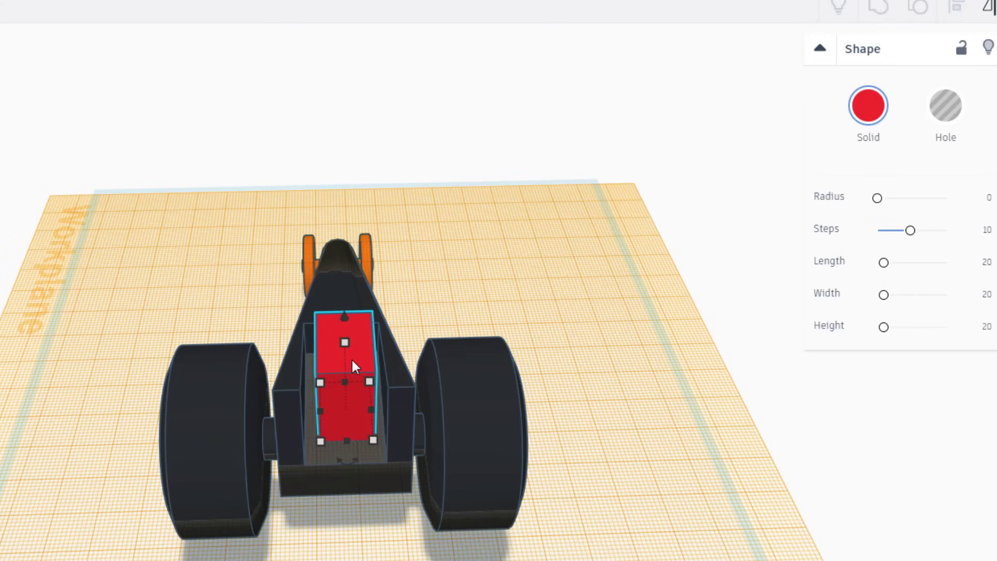
# - Duplicate the seat box, raise the copy 7 mm and turn it into a hole
pyautogui.click(351, 358)
pyautogui.moveTo(346, 306); pyautogui.dragTo(345, 296)
pyautogui.click(945, 104)
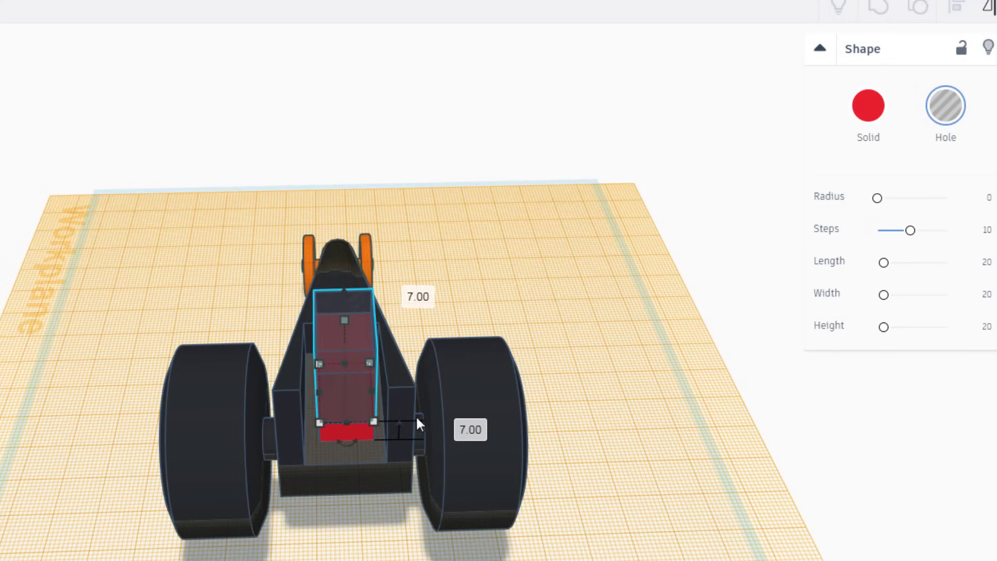
# - Scale the hole box proportionally to 7 mm wide and raise it through the top of the seat box
pyautogui.moveTo(371, 390); pyautogui.dragTo(361, 391)
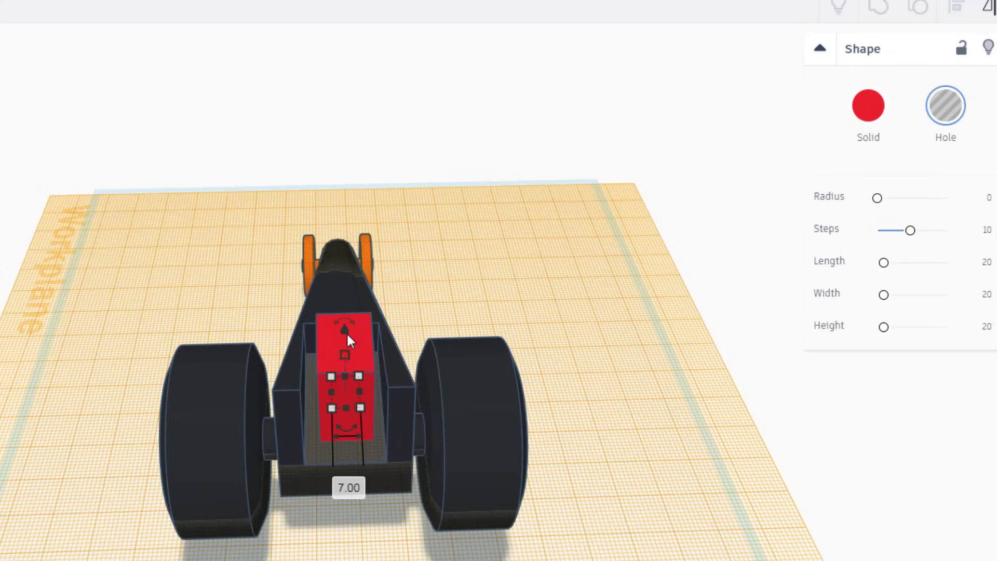
pyautogui.moveTo(345, 331); pyautogui.dragTo(343, 297)
pyautogui.moveTo(630, 457); pyautogui.dragTo(242, 394, button='right')
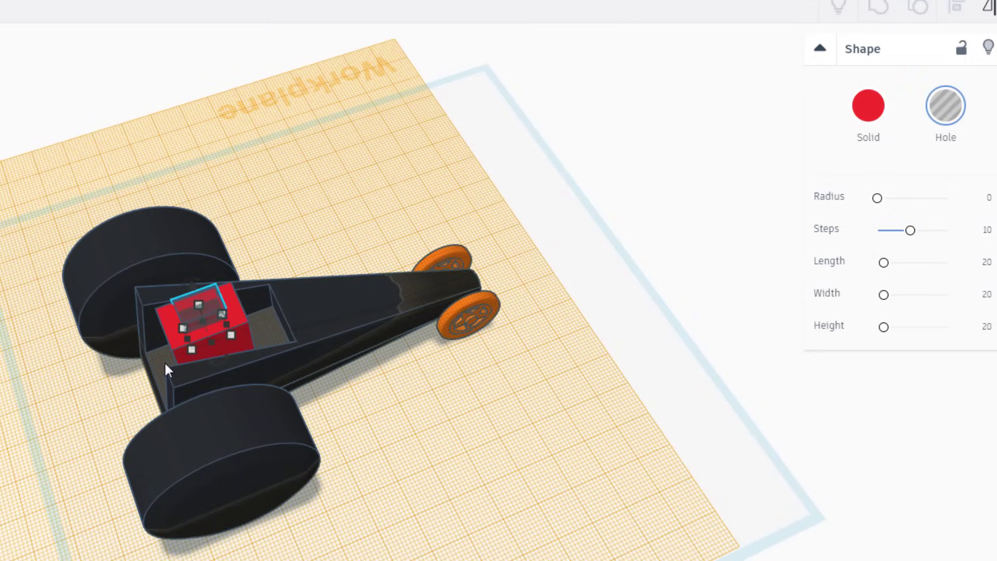
# - Round the edges of the red seat box with a radius of 2
pyautogui.click(244, 340)
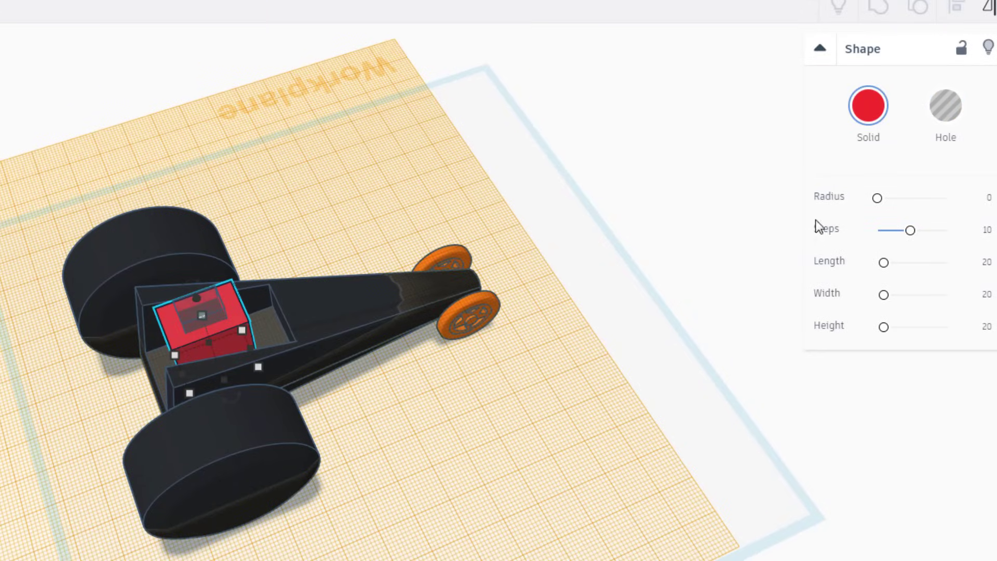
pyautogui.moveTo(877, 199); pyautogui.dragTo(887, 203)
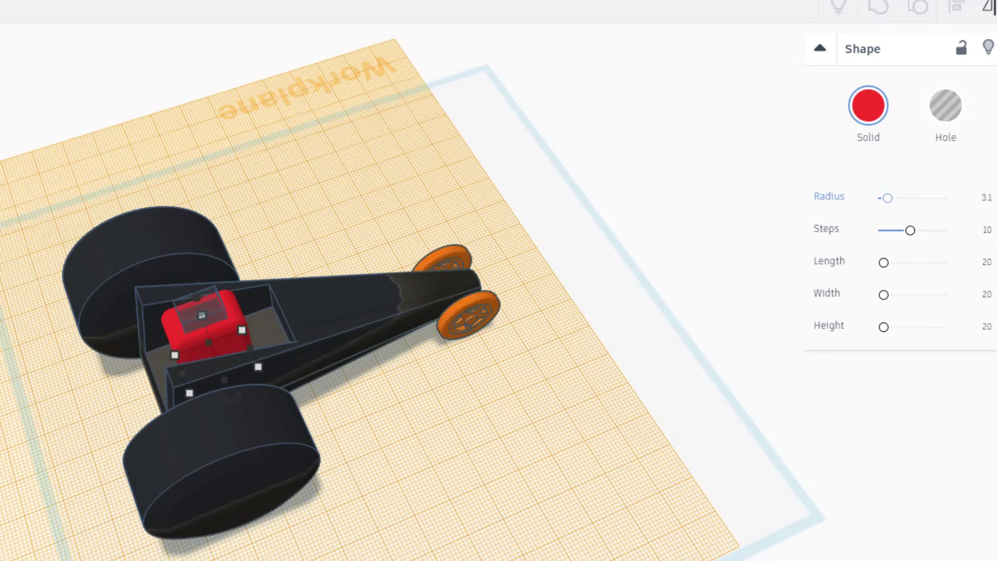
pyautogui.click(987, 198)
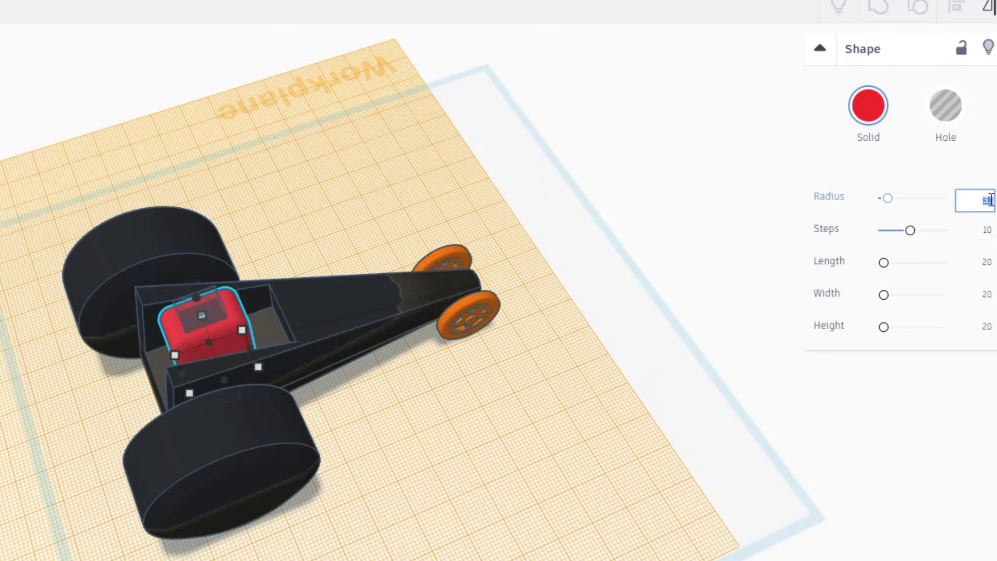
pyautogui.write('2')
pyautogui.press('Return')
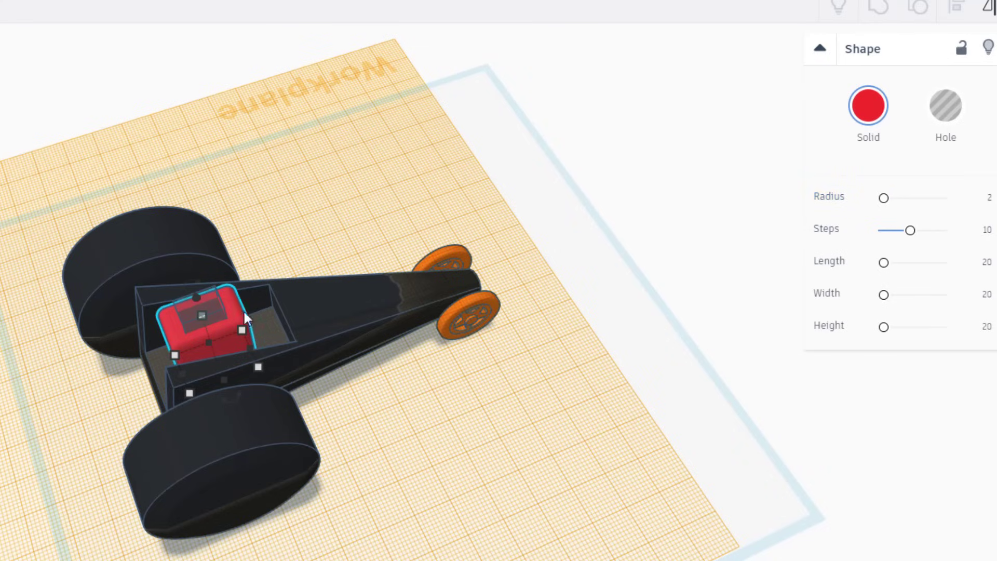
# - Stretch the hole box towards the nose to about 16.4 mm long and make it 20 mm high
pyautogui.click(232, 323)
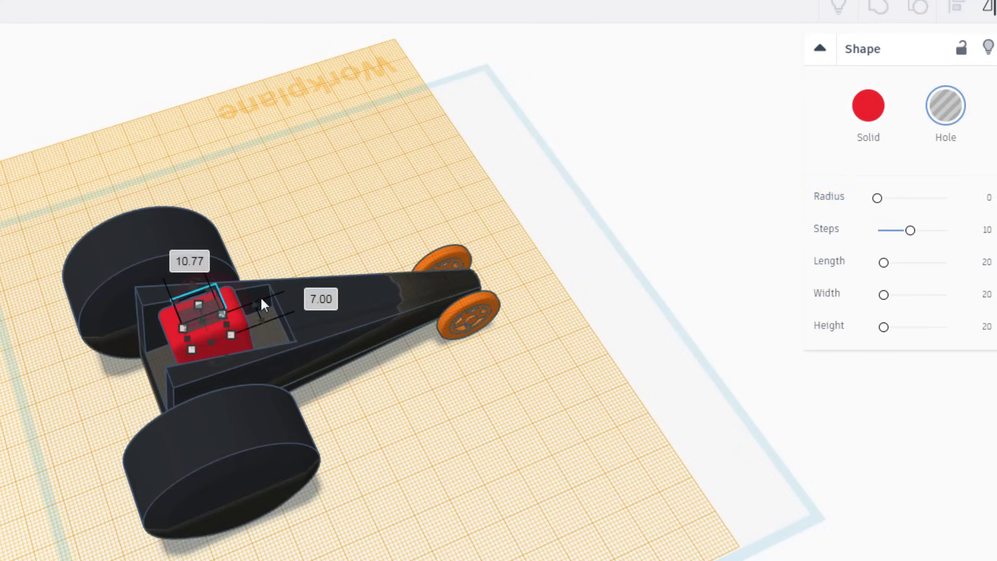
pyautogui.moveTo(237, 324); pyautogui.dragTo(257, 322)
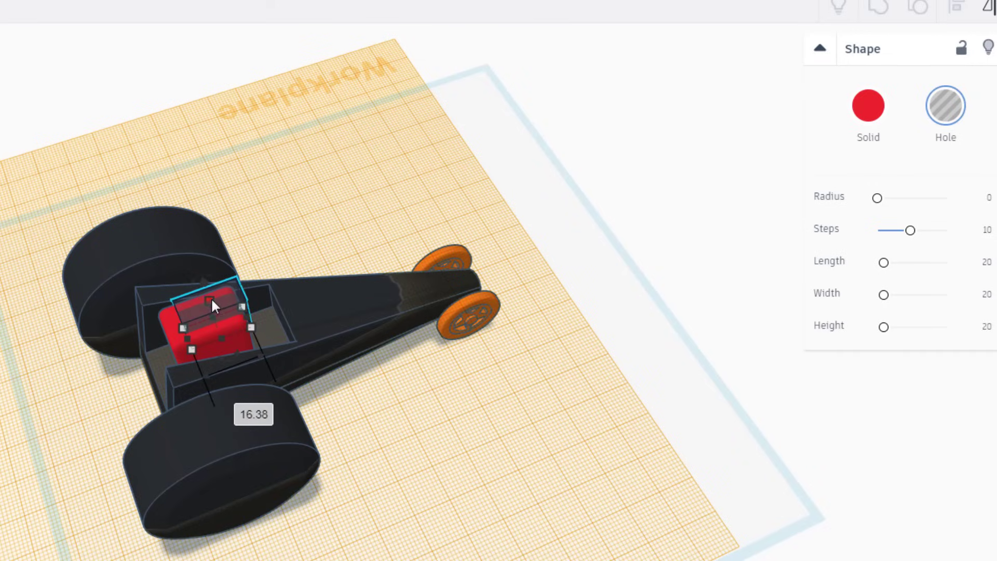
pyautogui.moveTo(211, 297); pyautogui.dragTo(202, 276)
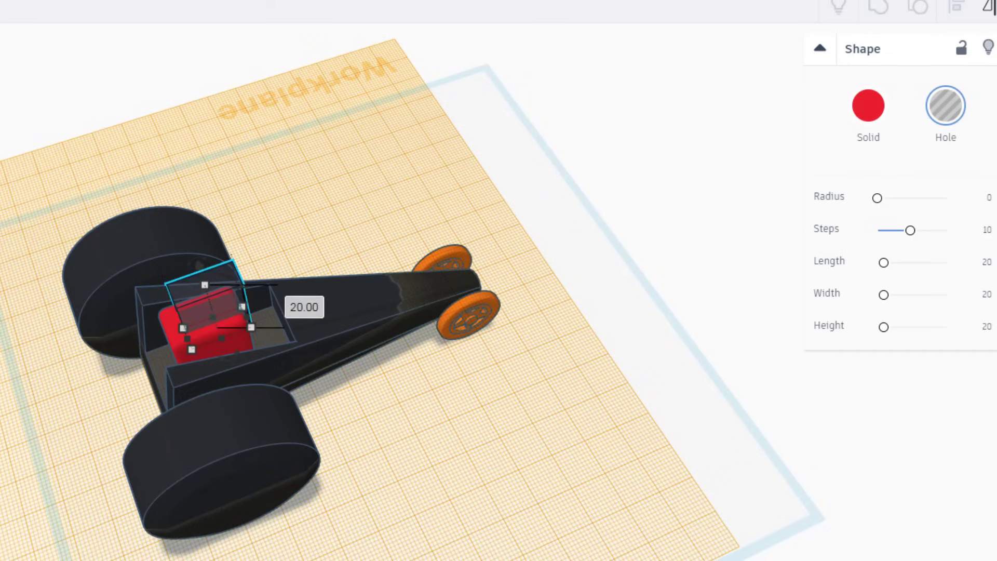
# - Enlarge the hole box proportionally so that only thin side walls of the seat remain
pyautogui.press('f')
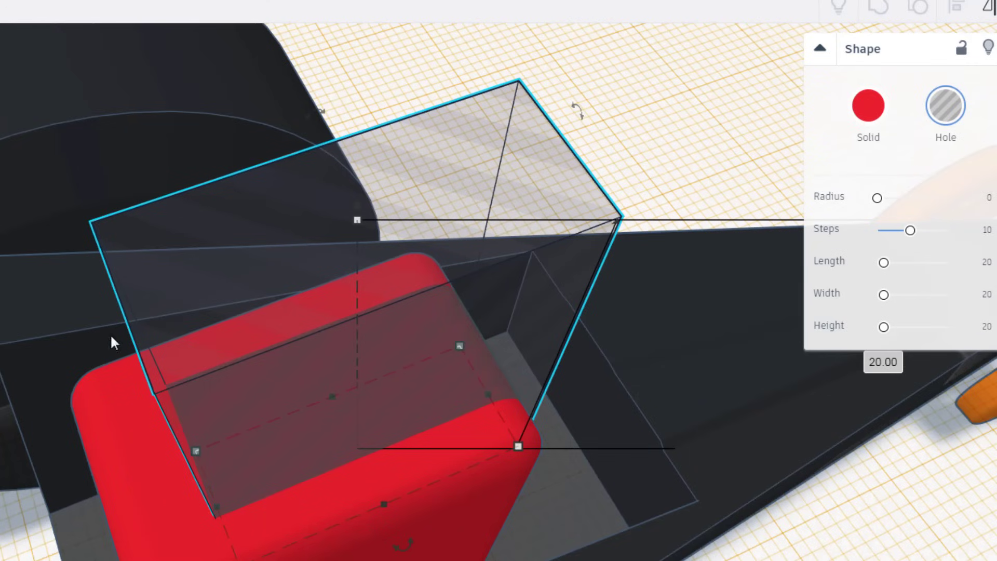
pyautogui.moveTo(648, 441); pyautogui.dragTo(309, 483, button='right')
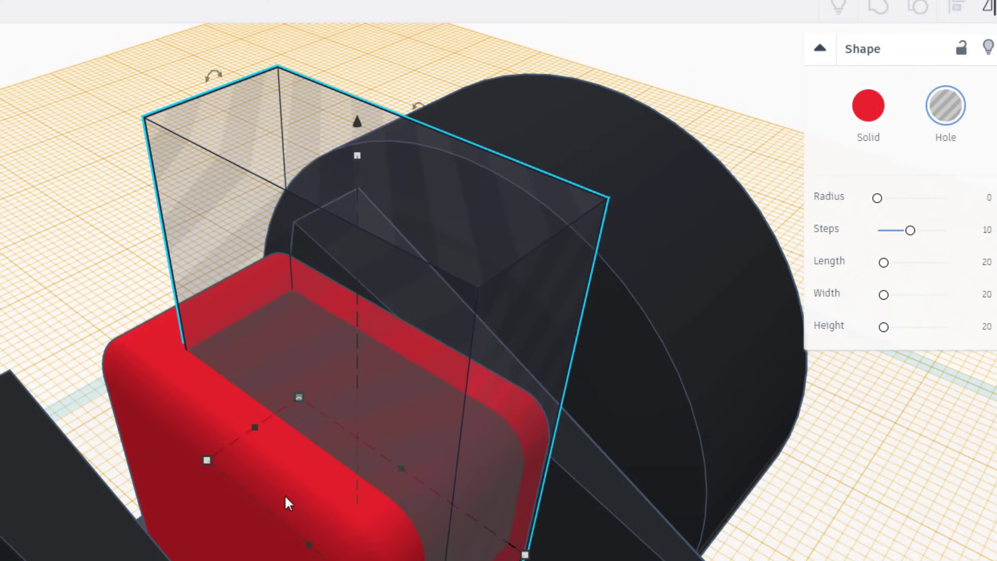
pyautogui.keyDown('shift'); pyautogui.moveTo(309, 545); pyautogui.dragTo(291, 555); pyautogui.keyUp('shift')
pyautogui.scroll(-3, 370, 529)
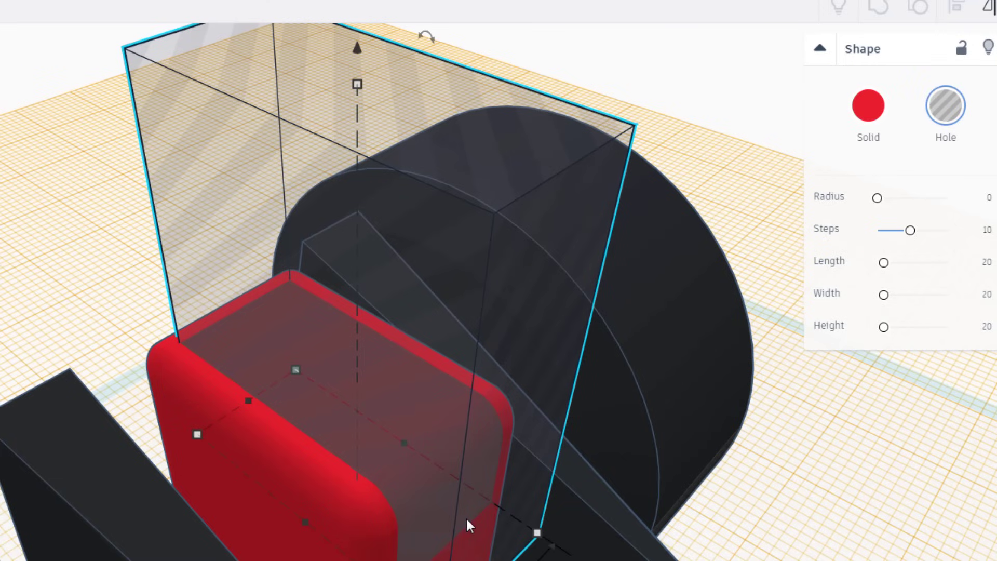
# - Nudge the hole box two steps towards the nose and lower it 6 mm into the seat box
pyautogui.press('Right')
pyautogui.press('Right')
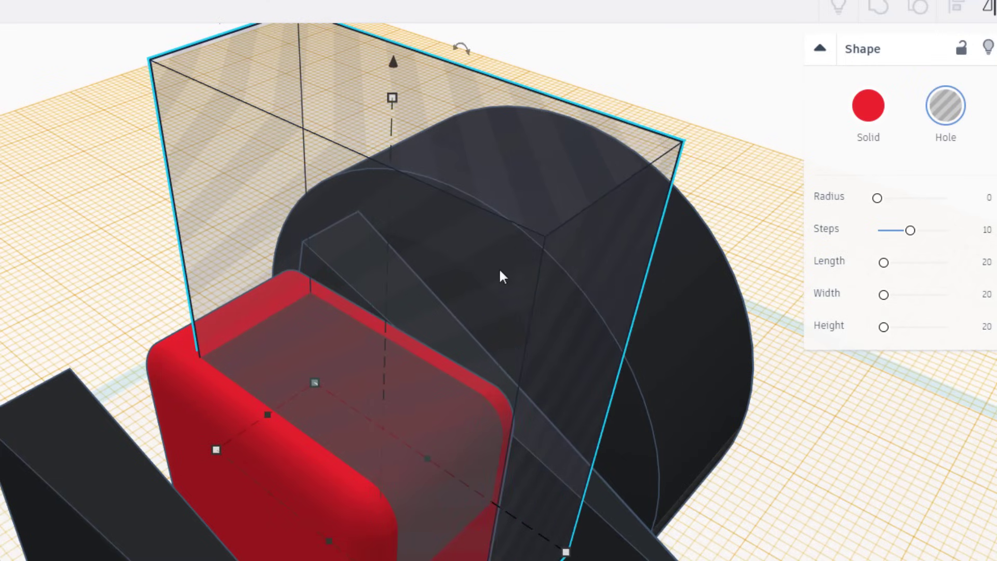
pyautogui.moveTo(393, 64); pyautogui.dragTo(431, 202)
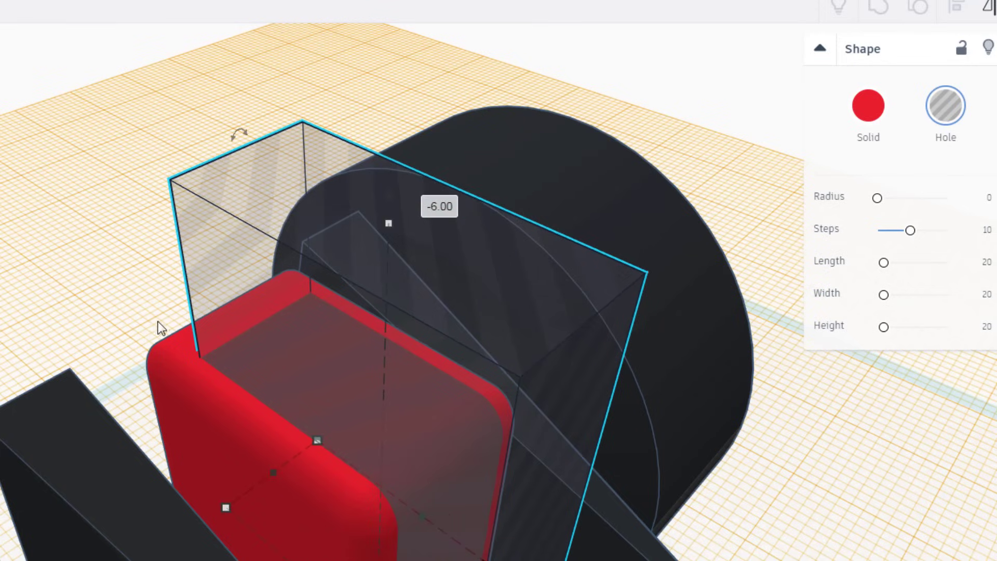
# - Group the hole box with the red box to cut out the seat
pyautogui.moveTo(138, 295); pyautogui.dragTo(207, 351)
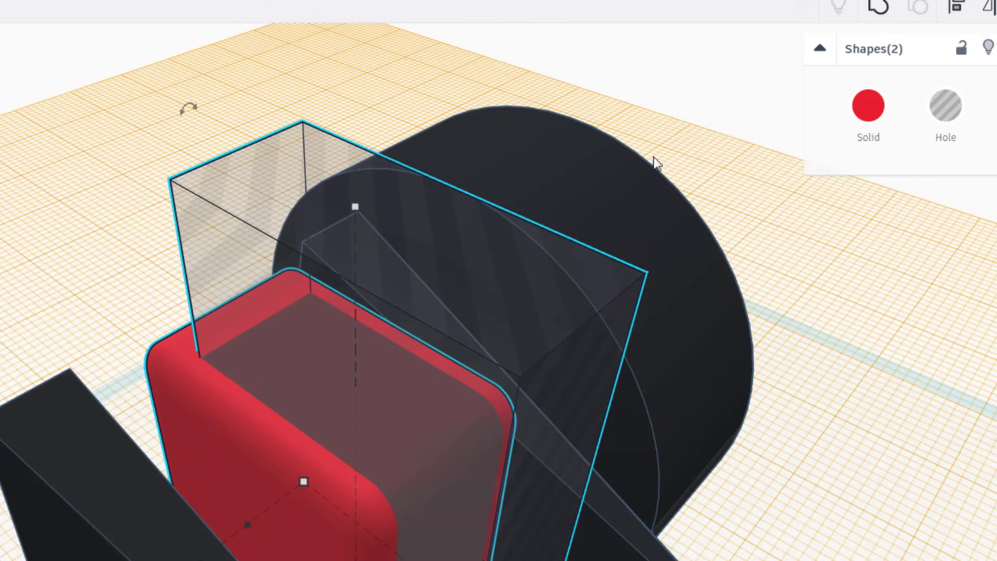
pyautogui.click(877, 7)
pyautogui.moveTo(541, 326); pyautogui.dragTo(421, 468, button='right')
# - Reduce the red seat's height and shorten it from the rear so it leaves space behind it in the cockpit
pyautogui.moveTo(382, 365); pyautogui.dragTo(386, 394)
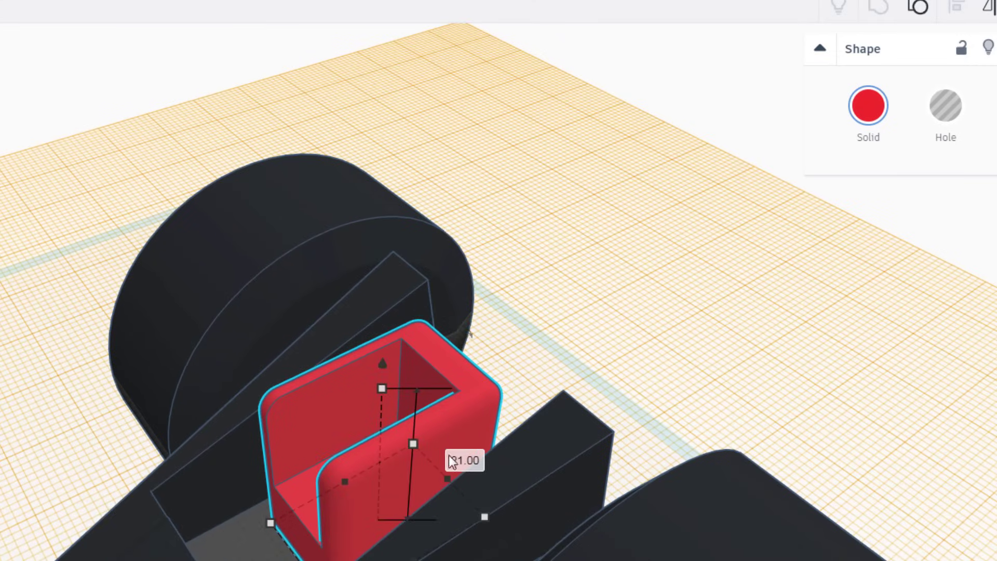
pyautogui.moveTo(447, 471); pyautogui.dragTo(398, 490)
pyautogui.moveTo(398, 491); pyautogui.dragTo(490, 394, button='right')
pyautogui.scroll(-5, 206, 385)
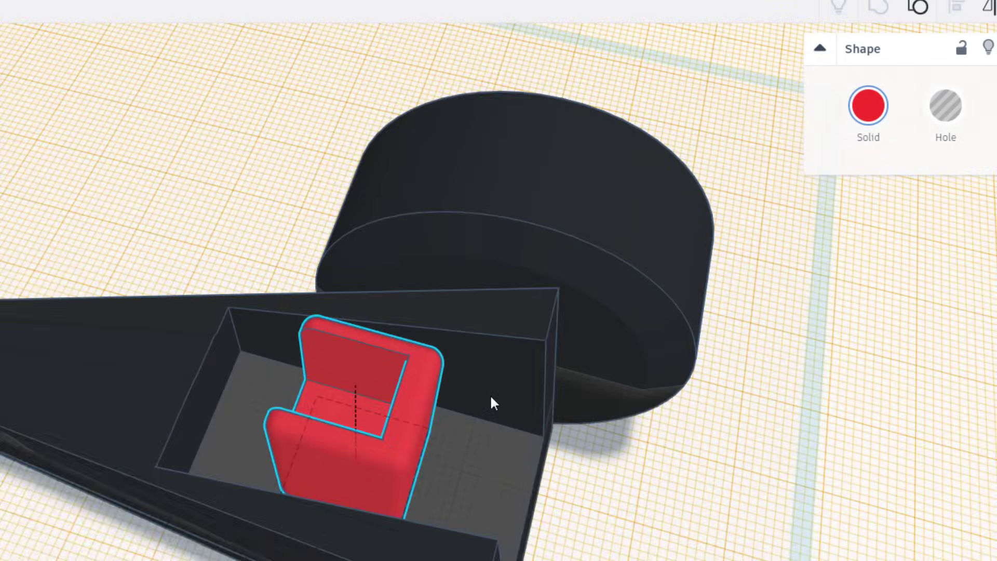
pyautogui.scroll(5, 260, 432)
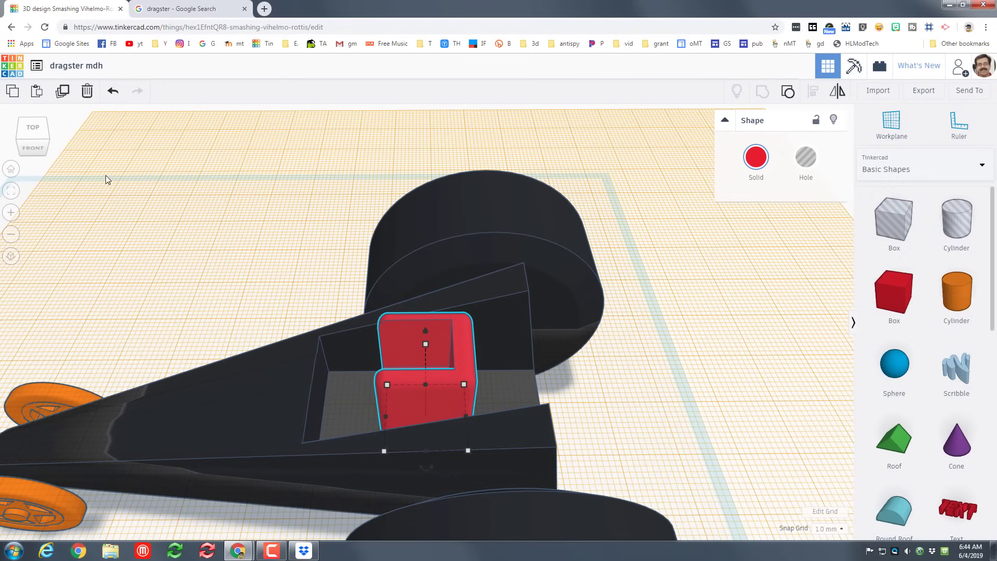
# - Add a Bent Pipe from the featured shape generators to the workplane beside the dragster
pyautogui.click(889, 167)
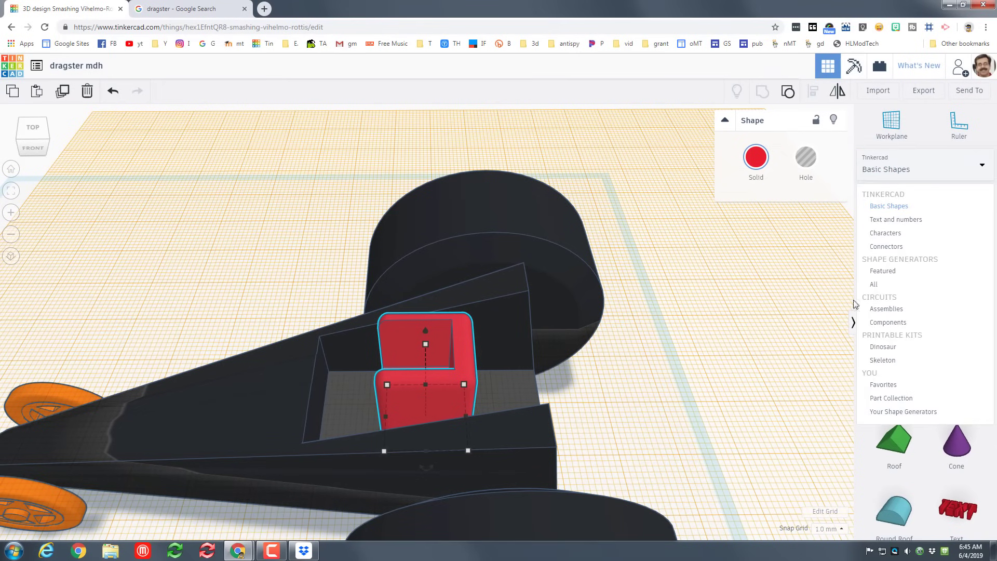
pyautogui.click(884, 271)
pyautogui.moveTo(871, 360); pyautogui.dragTo(247, 266)
pyautogui.moveTo(383, 296); pyautogui.dragTo(602, 341, button='right')
pyautogui.scroll(2, 459, 344)
pyautogui.moveTo(459, 341); pyautogui.dragTo(668, 286, button='right')
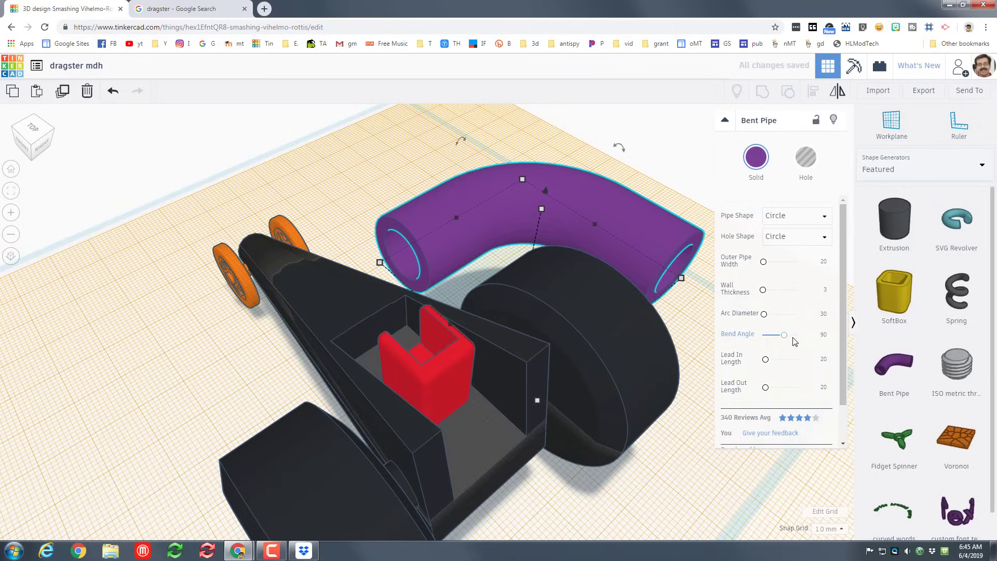
# - Set the bent pipe's bend angle to 180 and rotate it upright into an arch
pyautogui.click(823, 334)
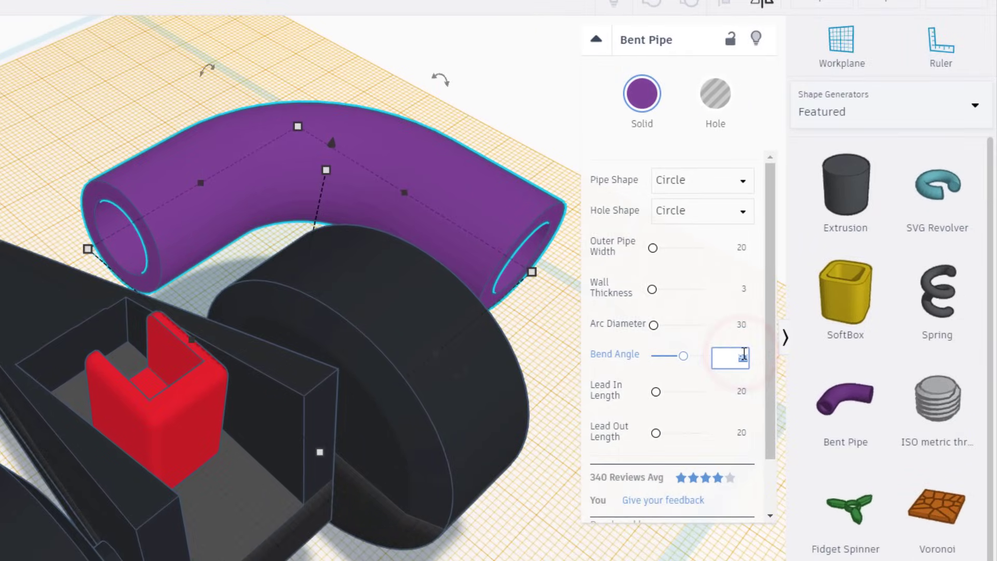
pyautogui.press('Return')
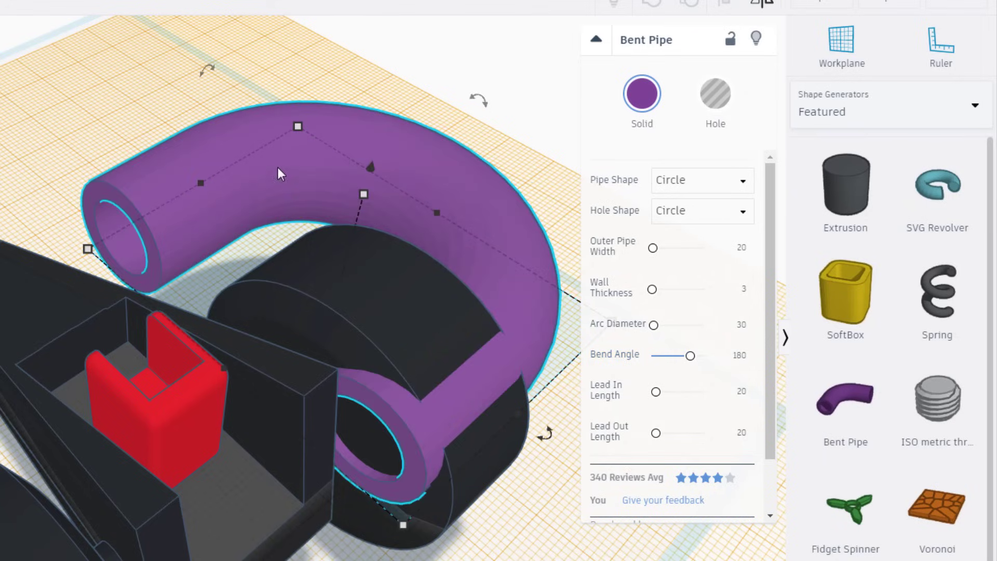
pyautogui.moveTo(205, 71); pyautogui.dragTo(105, 196)
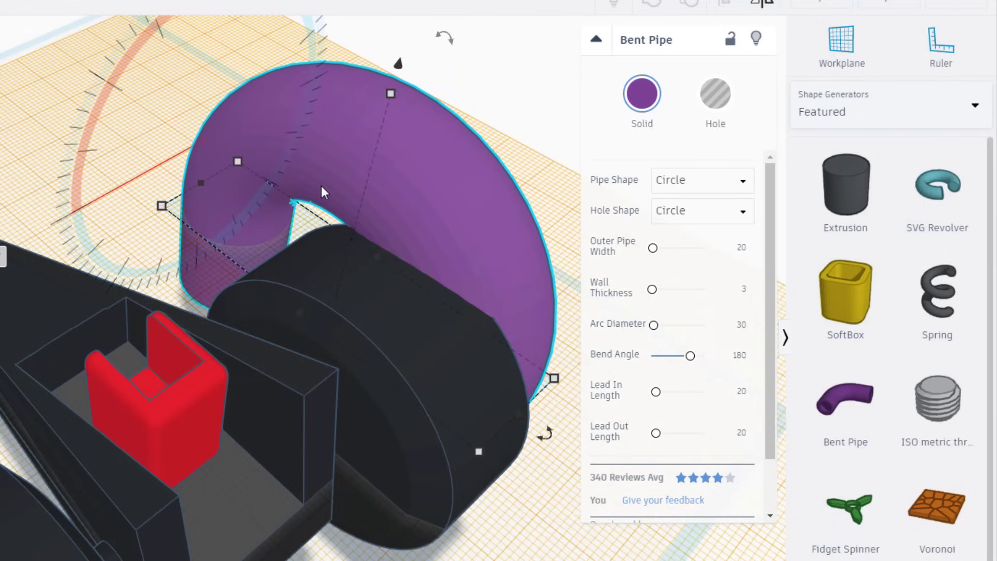
# - Set the arched pipe's outer pipe width to 4
pyautogui.click(728, 250)
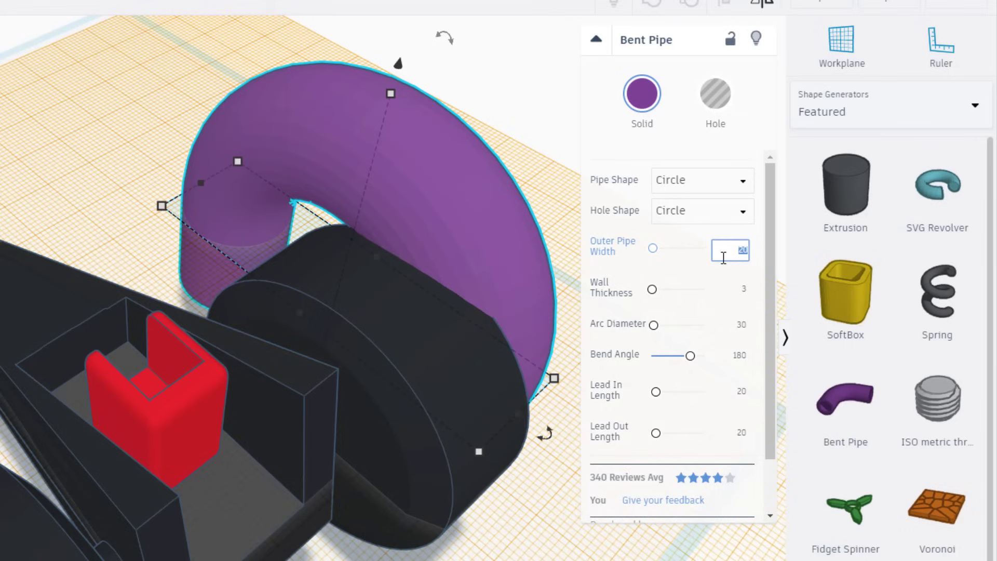
pyautogui.press('Return')
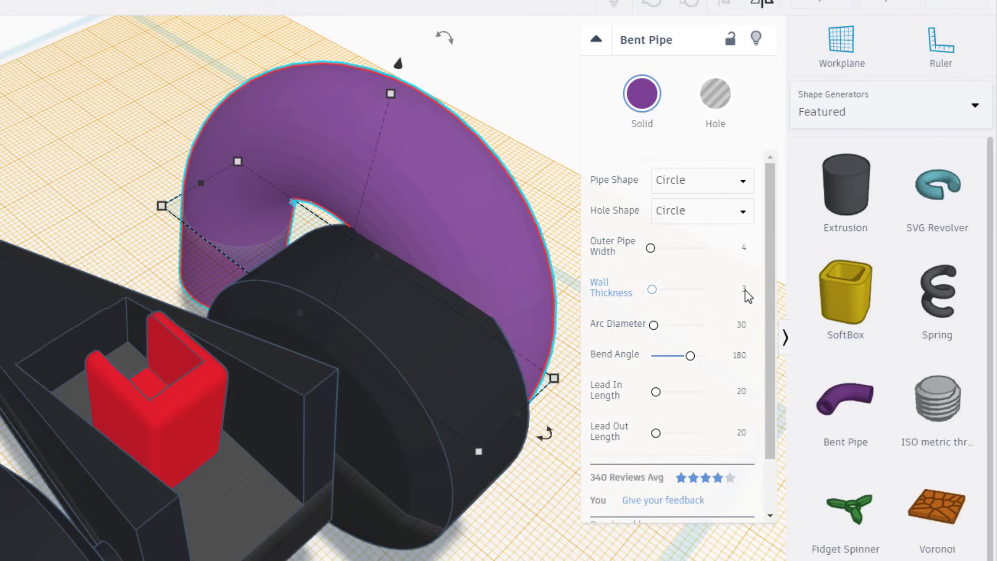
pyautogui.click(745, 290)
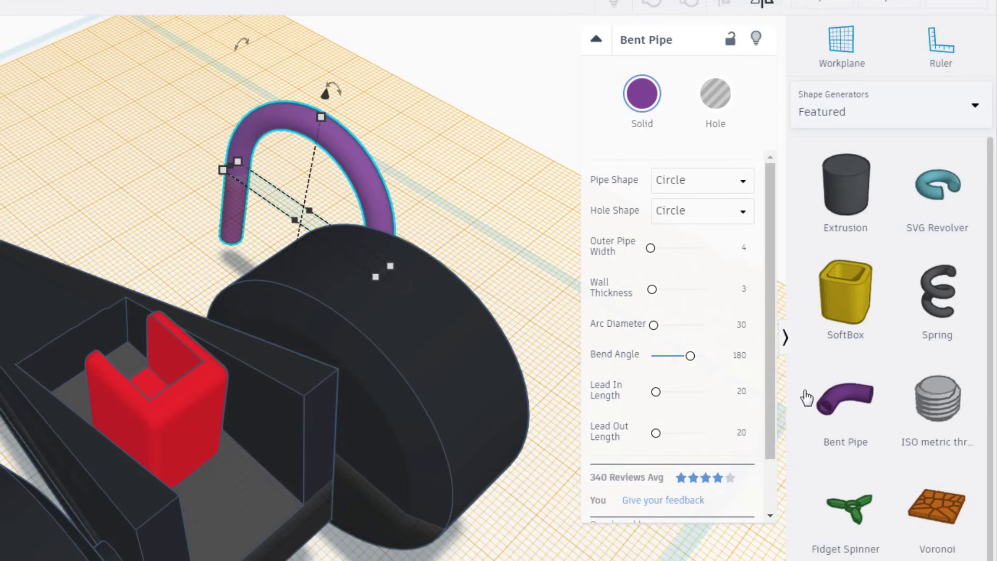
# - Set the arched pipe's lead in length and lead out length to 5 each
pyautogui.click(745, 391)
pyautogui.write('5')
pyautogui.click(743, 434)
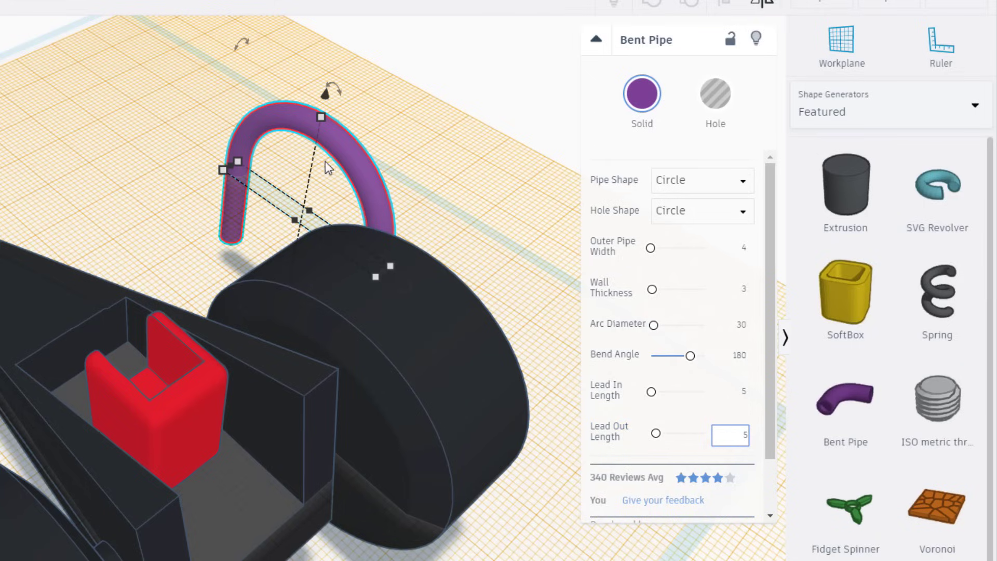
# - Move the arched pipe onto the dragster beside the red seat and raise it to the top of the cockpit's side wall
pyautogui.moveTo(365, 218); pyautogui.dragTo(259, 363)
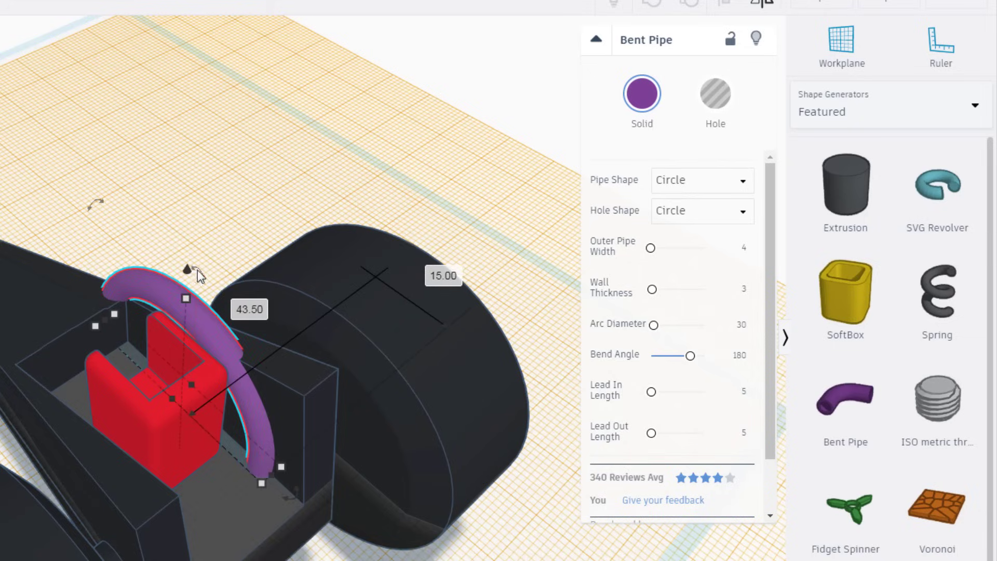
pyautogui.moveTo(188, 266); pyautogui.dragTo(186, 214)
pyautogui.moveTo(283, 337); pyautogui.dragTo(279, 403, button='right')
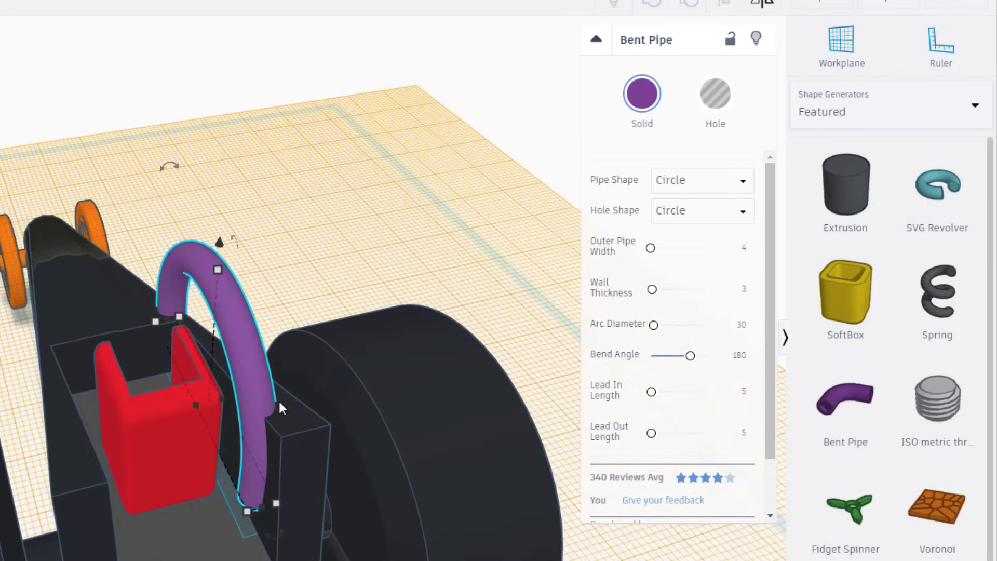
# - Set the arch's outer pipe width to 2.5 and rotate it about 7° to line up with the cockpit's side wall
pyautogui.click(743, 248)
pyautogui.press('Return')
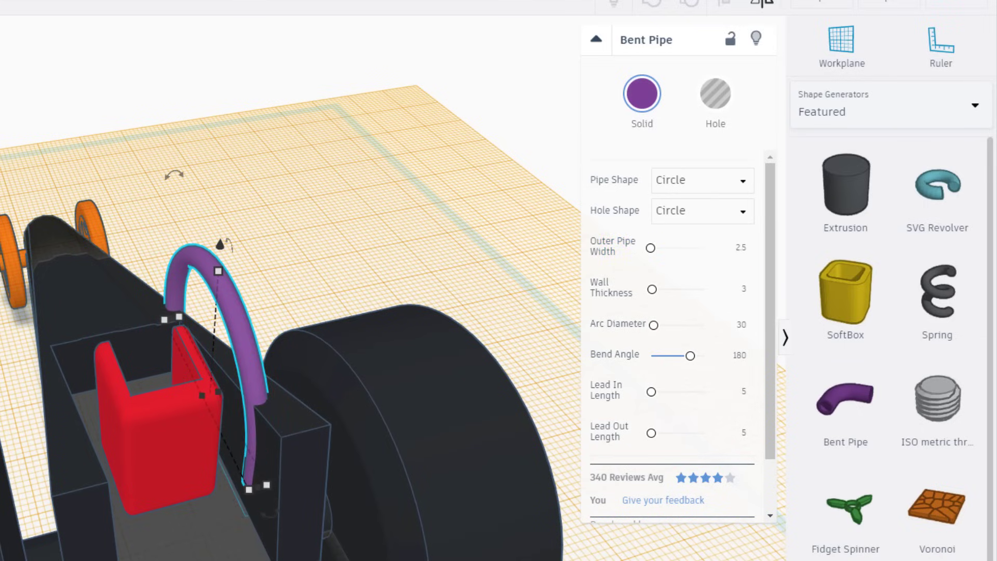
pyautogui.moveTo(267, 516); pyautogui.dragTo(318, 550)
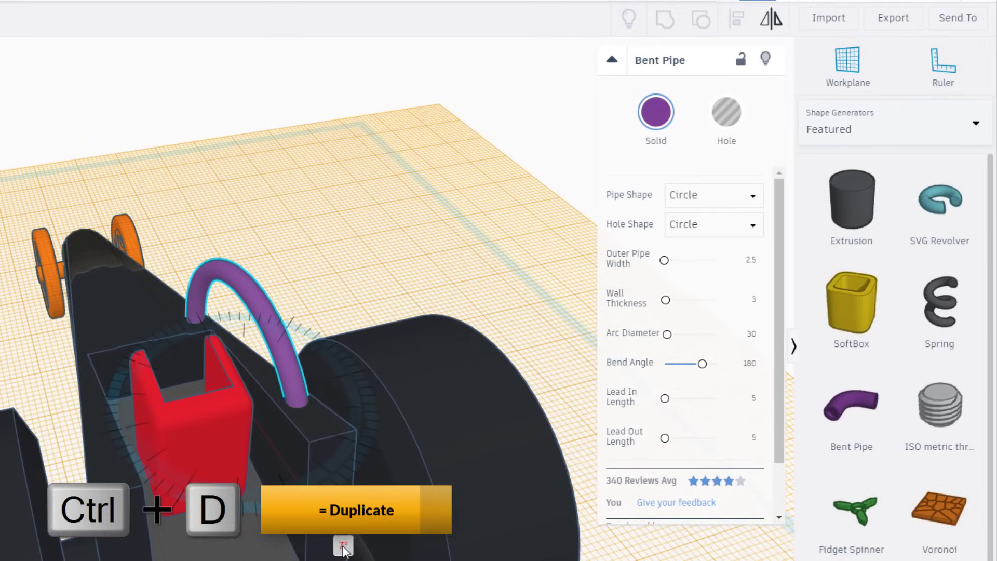
# - Duplicate the purple arch, shift the copy toward the seat and mirror it across the body's width
pyautogui.hotkey('ctrl', 'd')
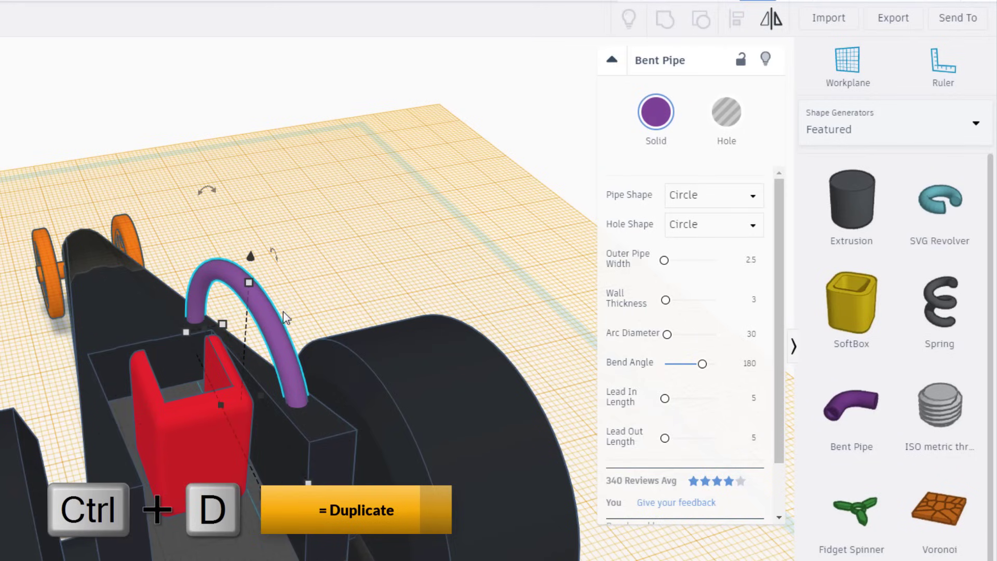
pyautogui.press('Down')
pyautogui.press('Down')
pyautogui.press('Down')
pyautogui.press('Down')
pyautogui.press('Down')
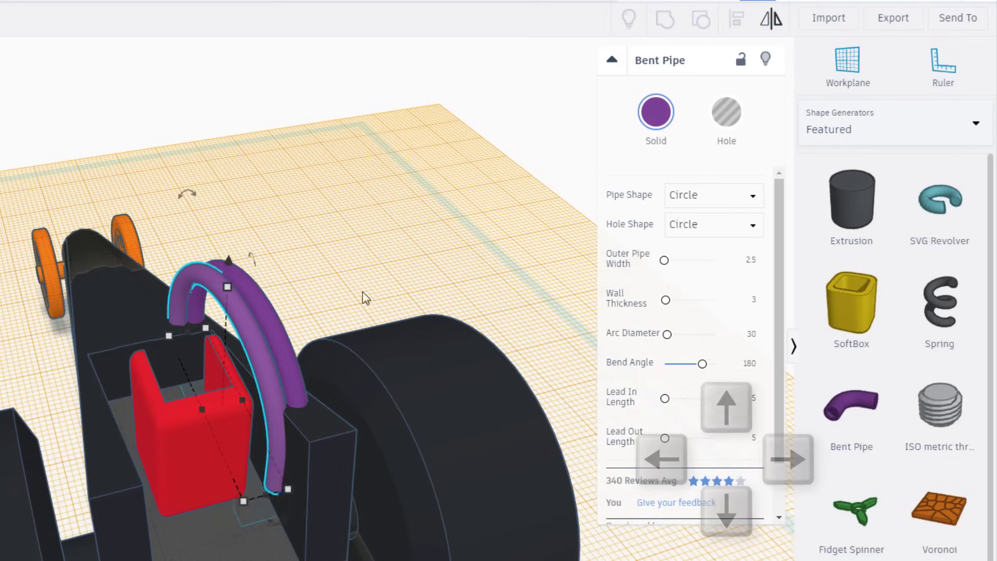
pyautogui.click(772, 19)
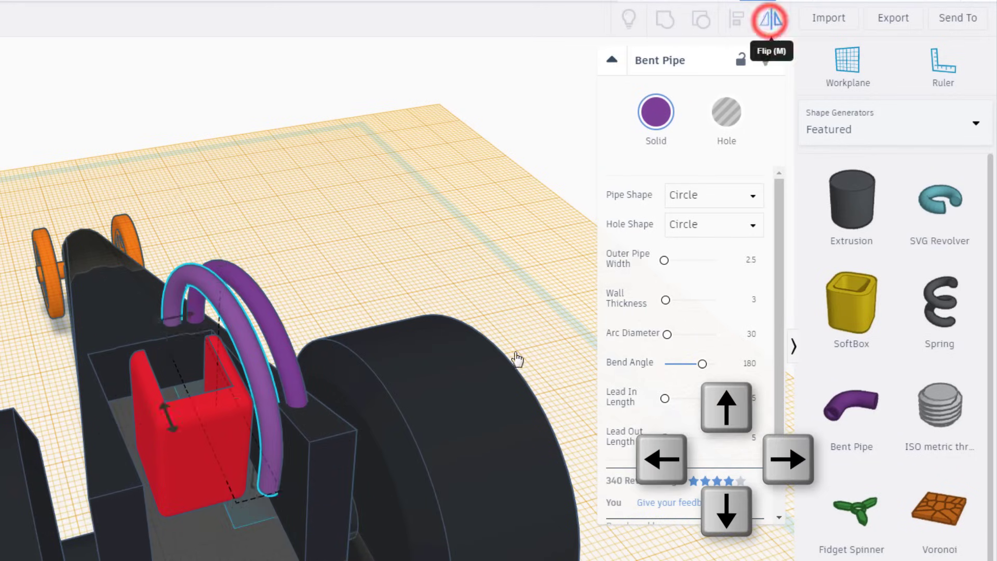
pyautogui.click(180, 316)
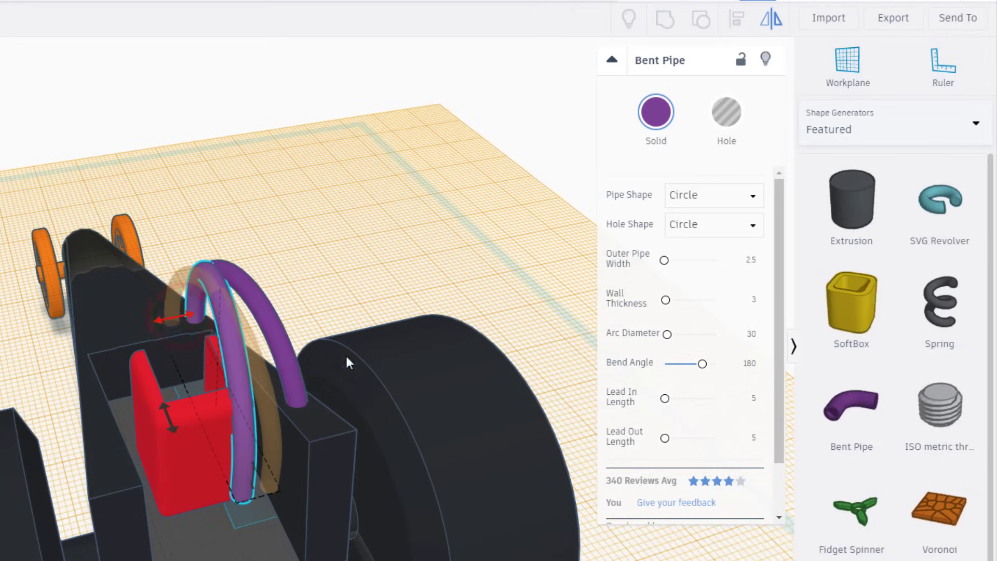
pyautogui.click(374, 265)
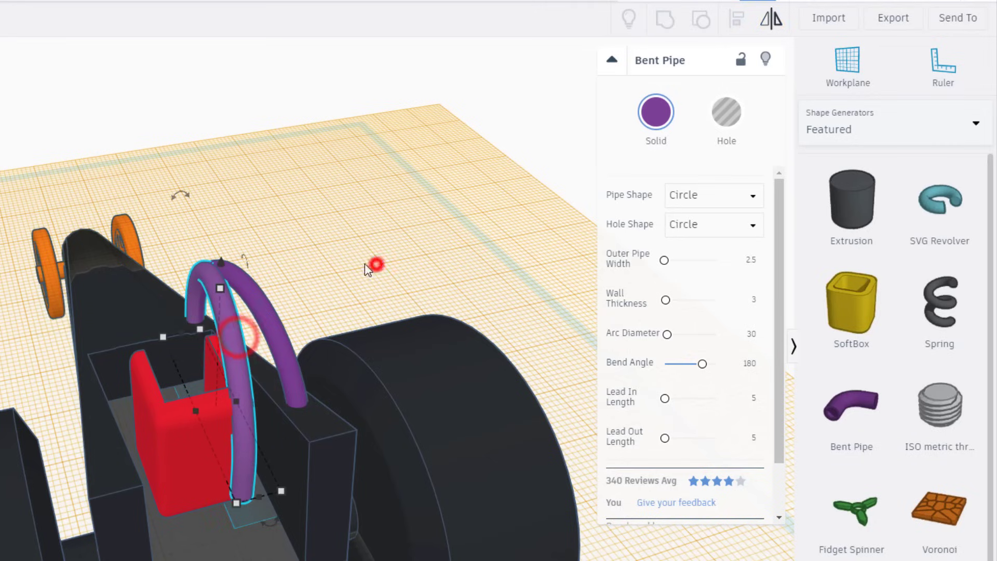
# - Move the mirrored arch across the seat onto the cockpit's opposite side wall
pyautogui.click(231, 349)
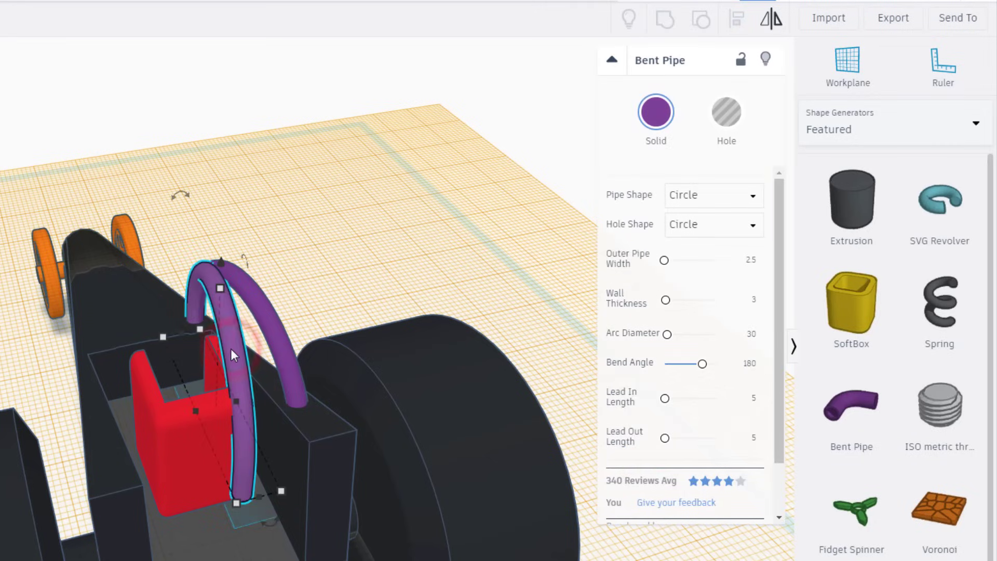
pyautogui.press('Left')
pyautogui.press('Left')
pyautogui.press('Left')
pyautogui.press('Left')
pyautogui.press('Left')
pyautogui.press('Left')
pyautogui.press('Left')
pyautogui.press('Left')
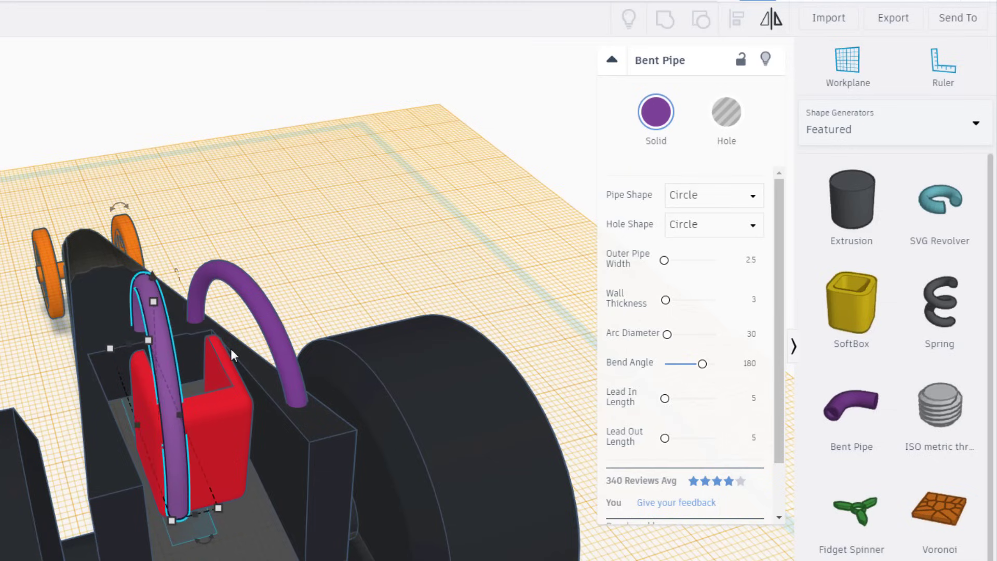
pyautogui.press('Left')
pyautogui.press('Left')
pyautogui.press('Left')
pyautogui.press('Left')
pyautogui.press('Left')
pyautogui.press('Left')
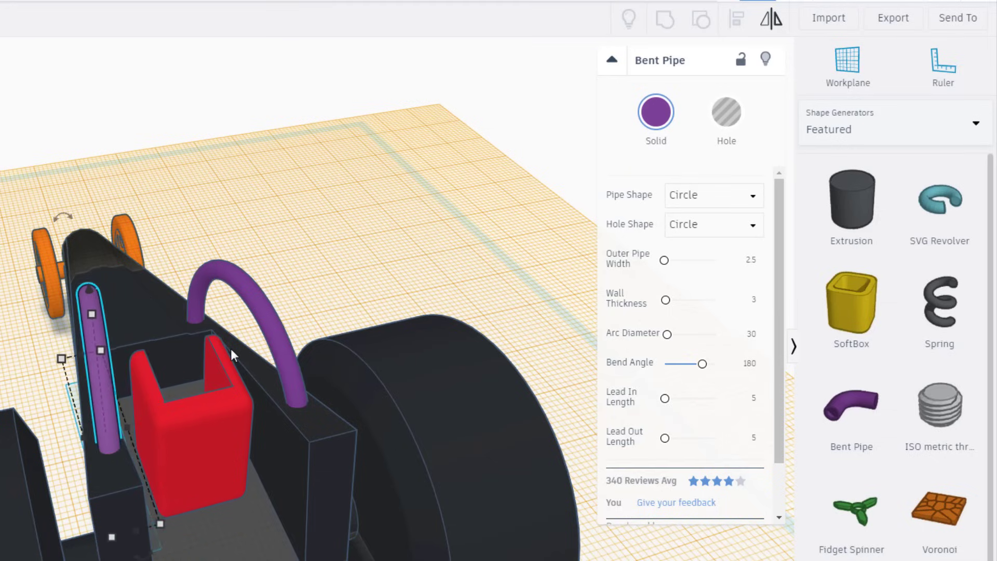
pyautogui.press('Right')
pyautogui.moveTo(248, 210); pyautogui.dragTo(126, 338, button='right')
pyautogui.moveTo(151, 373); pyautogui.dragTo(381, 401, button='right')
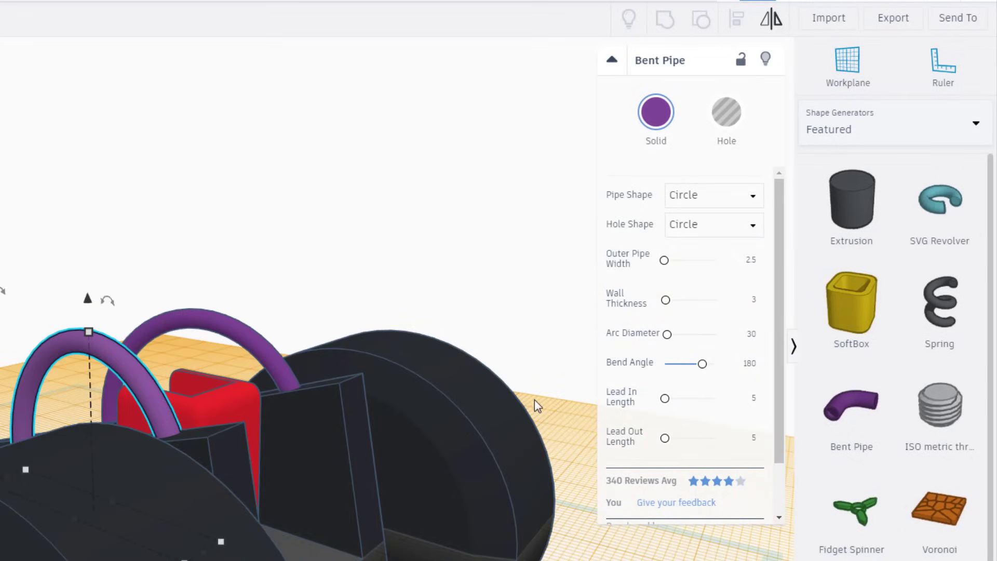
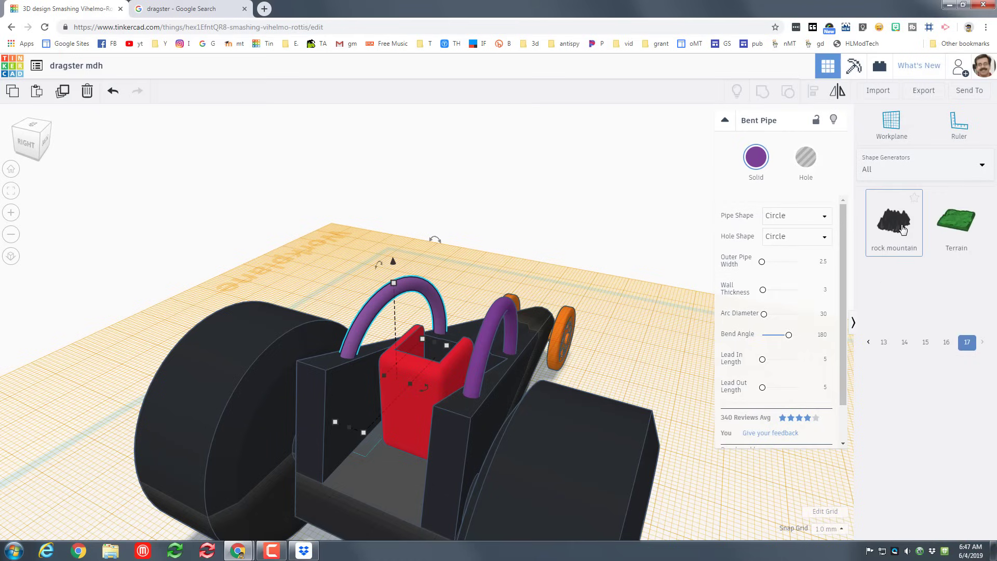
# - Place a workplane on the body's rear face, add a rock mountain shape on it and color it orange
pyautogui.press('w')
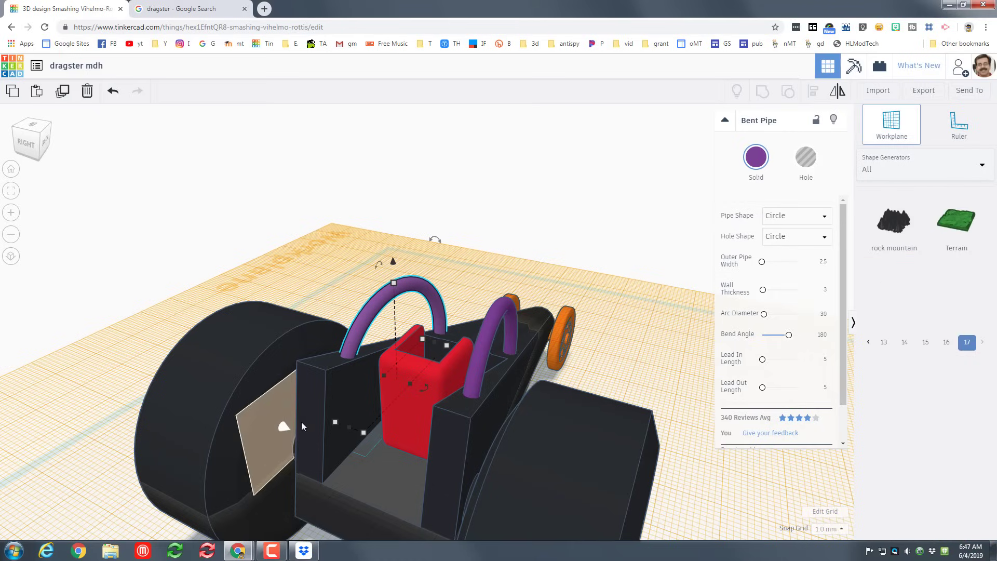
pyautogui.click(308, 424)
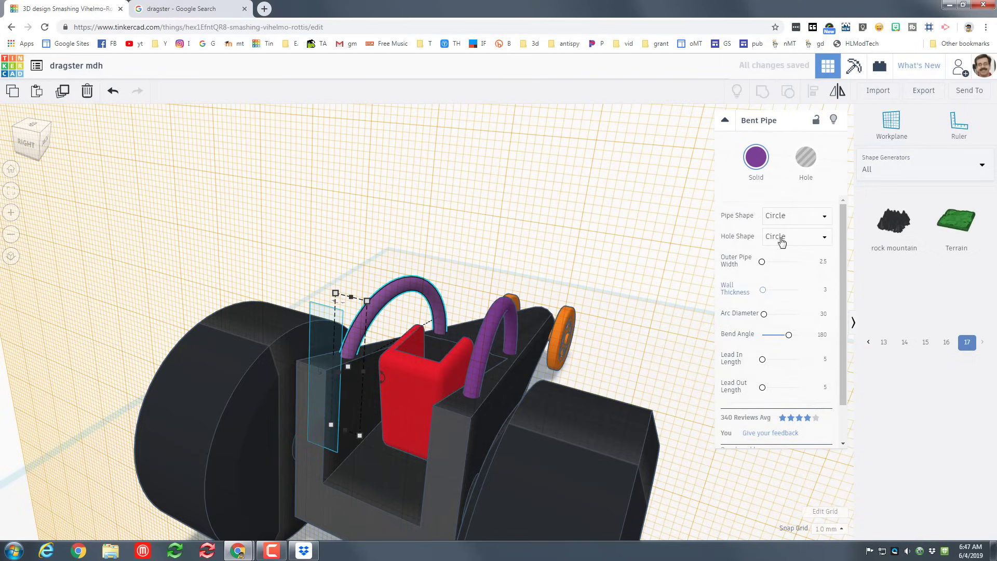
pyautogui.moveTo(881, 233); pyautogui.dragTo(389, 453)
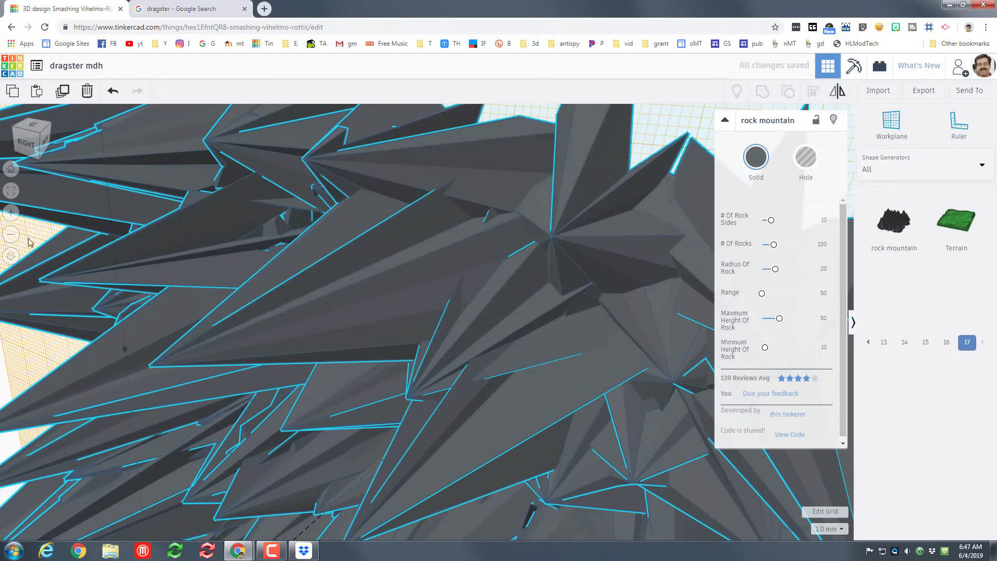
pyautogui.click(12, 173)
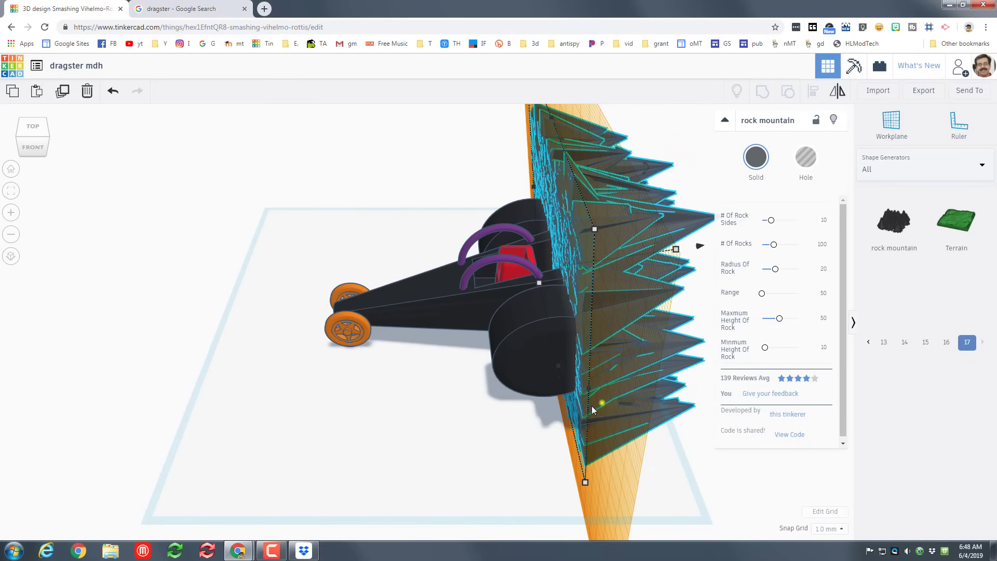
pyautogui.moveTo(592, 407); pyautogui.dragTo(617, 244, button='right')
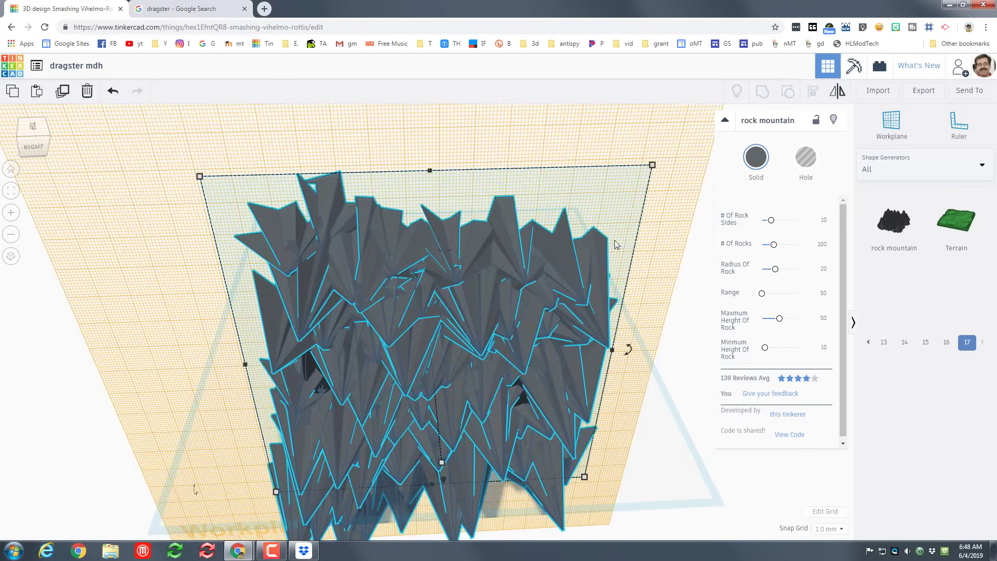
pyautogui.click(756, 159)
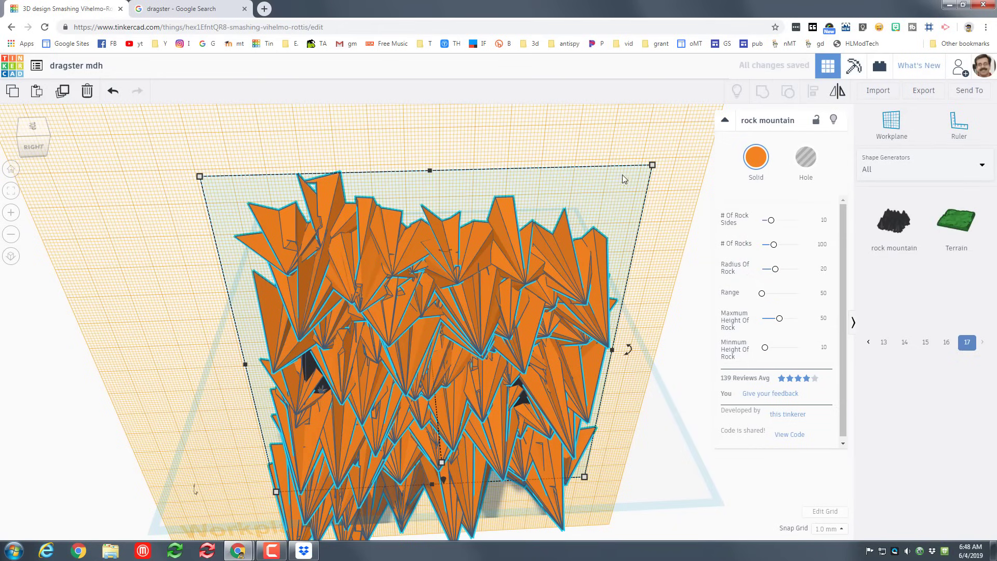
# - Shrink the orange rock mountain and move it behind the body, between the rear wheels
pyautogui.moveTo(650, 165); pyautogui.dragTo(394, 390)
pyautogui.moveTo(366, 420); pyautogui.dragTo(357, 444)
pyautogui.moveTo(331, 474); pyautogui.dragTo(423, 385)
pyautogui.moveTo(442, 458); pyautogui.dragTo(257, 335, button='right')
pyautogui.moveTo(268, 333); pyautogui.dragTo(192, 397)
pyautogui.moveTo(188, 392); pyautogui.dragTo(275, 351, button='right')
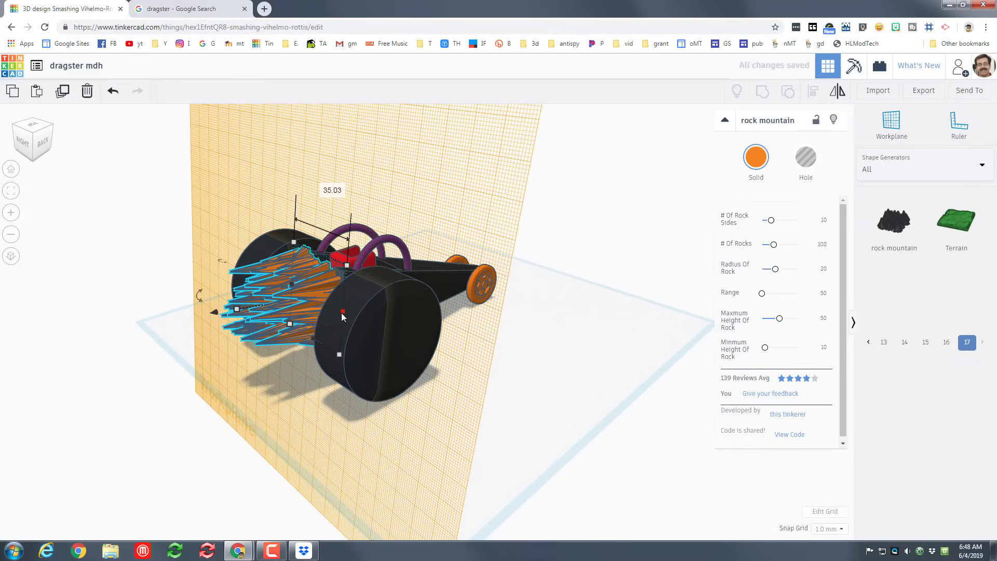
# - Resize the orange rock mountain to 17.03 wide and 25 high, and rotate it about 11° around its long axis
pyautogui.moveTo(341, 312); pyautogui.dragTo(315, 297)
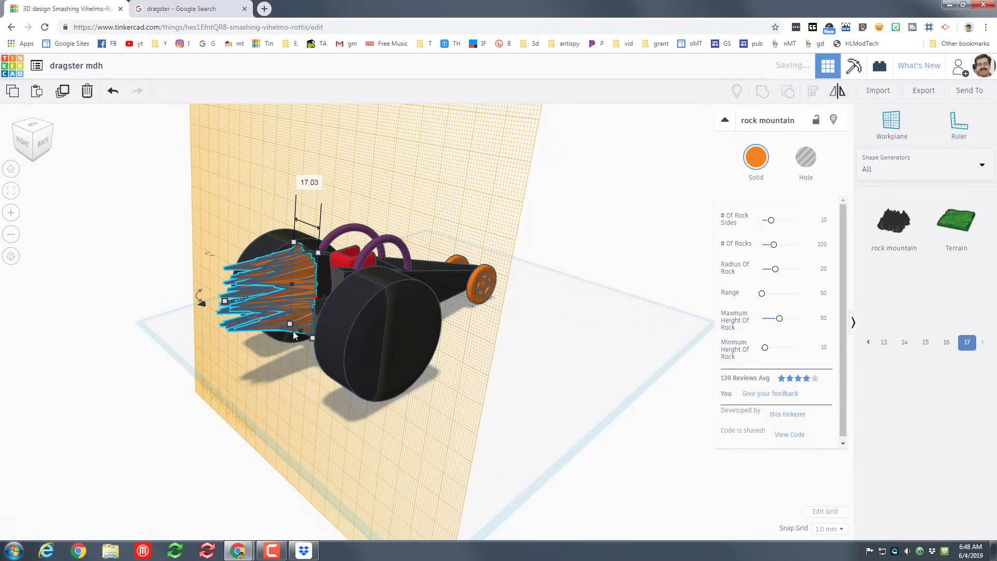
pyautogui.moveTo(297, 335); pyautogui.dragTo(294, 281)
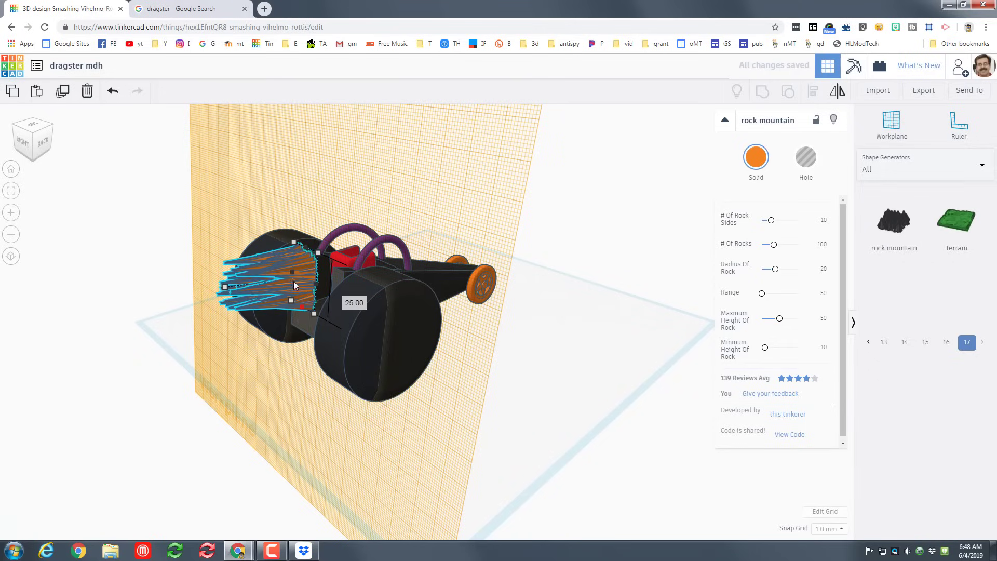
pyautogui.moveTo(200, 285); pyautogui.dragTo(181, 261)
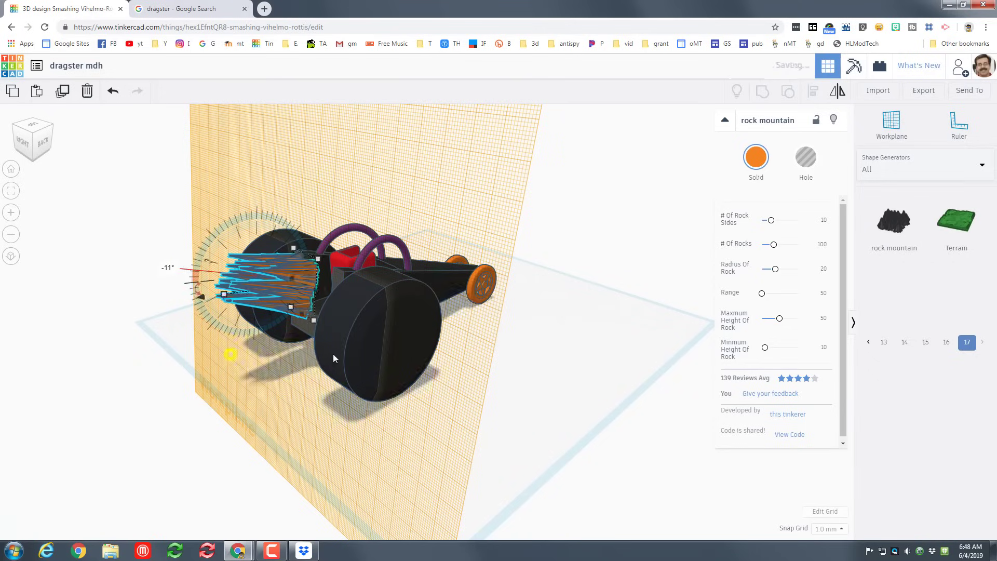
pyautogui.moveTo(332, 354)
pyautogui.mouseDown(button='right')
pyautogui.moveTo(351, 351)
pyautogui.moveTo(339, 348)
pyautogui.mouseUp(button='right')
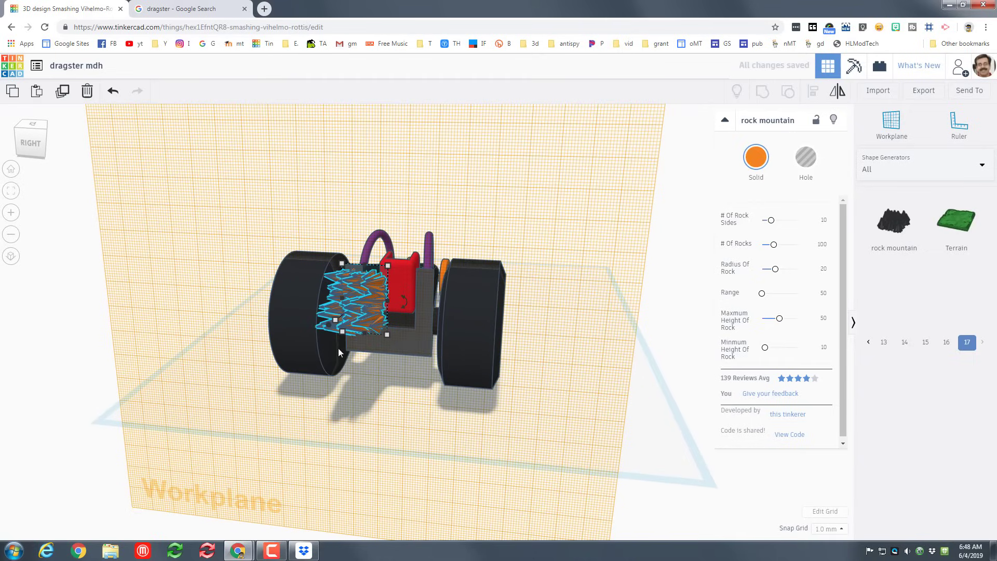
# - Make the duplicated rock mountain red and rotate it about 5° so its spikes mix with the orange ones
pyautogui.click(756, 161)
pyautogui.click(745, 252)
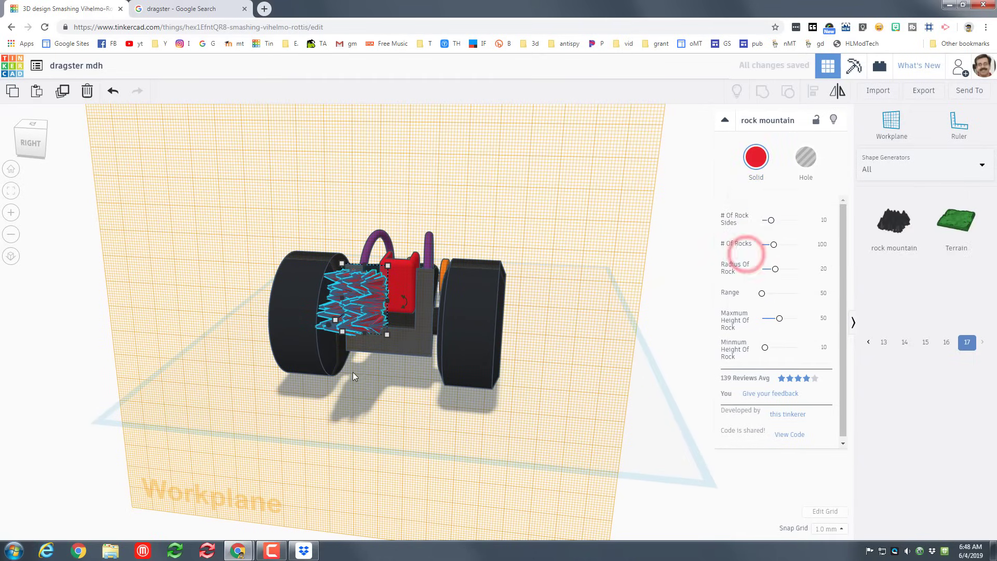
pyautogui.moveTo(427, 407); pyautogui.dragTo(290, 306, button='right')
pyautogui.moveTo(290, 307); pyautogui.dragTo(191, 297)
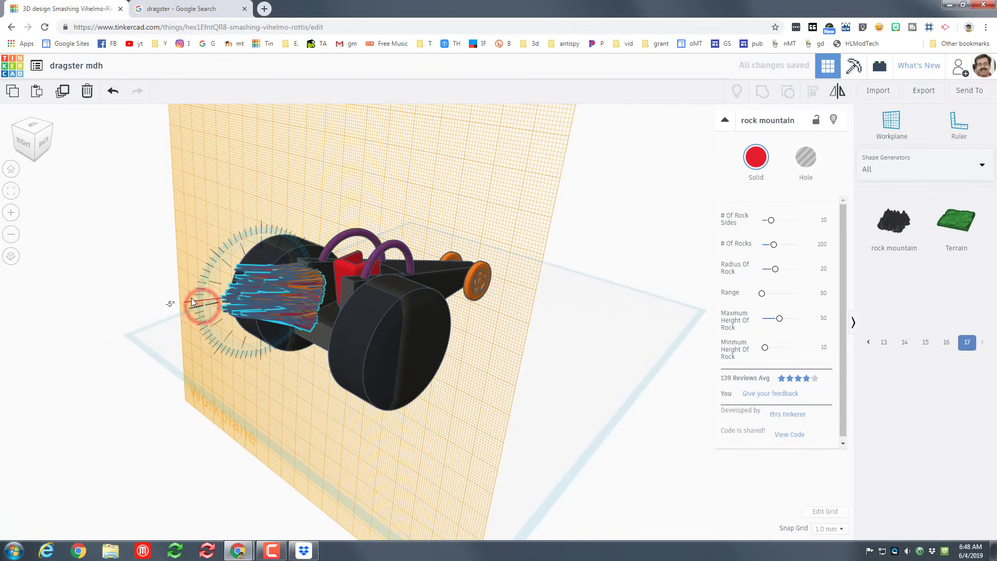
pyautogui.moveTo(297, 363); pyautogui.dragTo(287, 363, button='right')
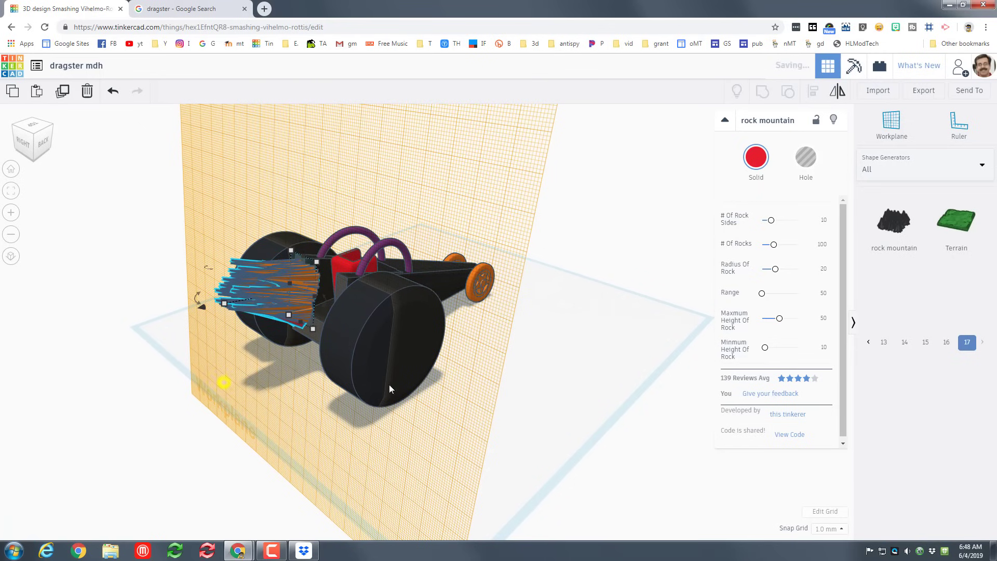
# - Duplicate the orange and red rock mountains together and move the copies to the other side of the body's rear
pyautogui.moveTo(390, 388); pyautogui.dragTo(593, 429, button='right')
pyautogui.click(485, 442)
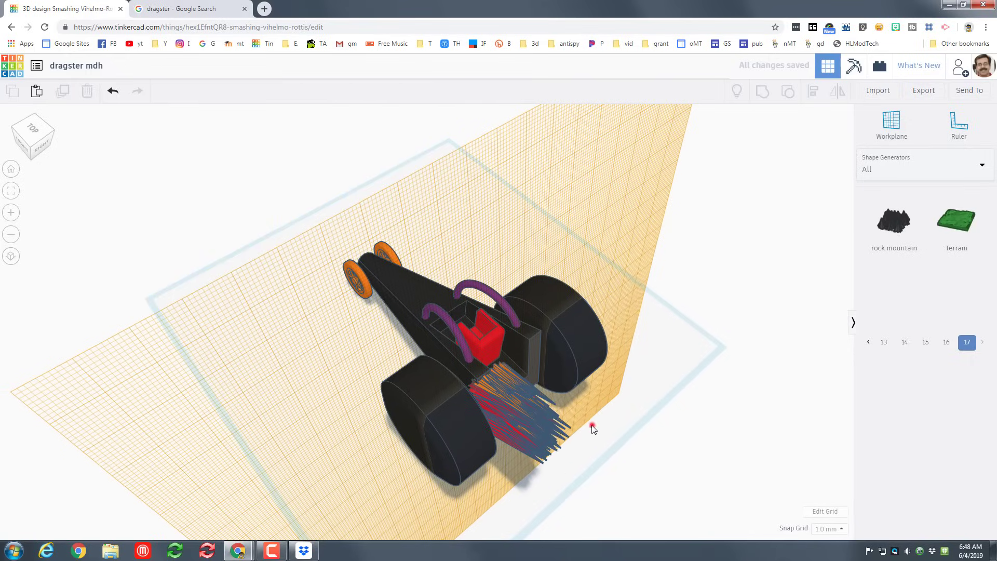
pyautogui.click(539, 449)
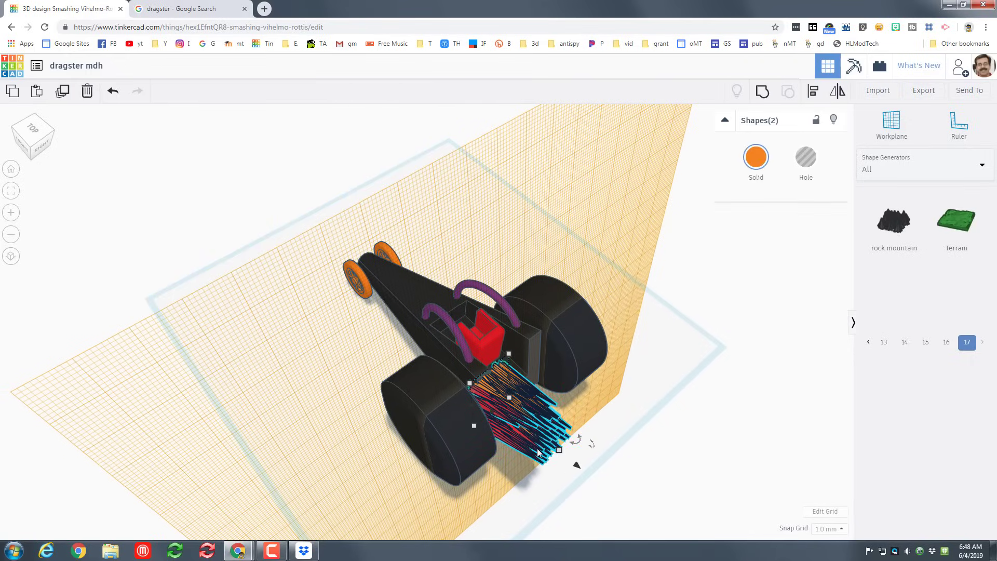
pyautogui.hotkey('ctrl', 'd')
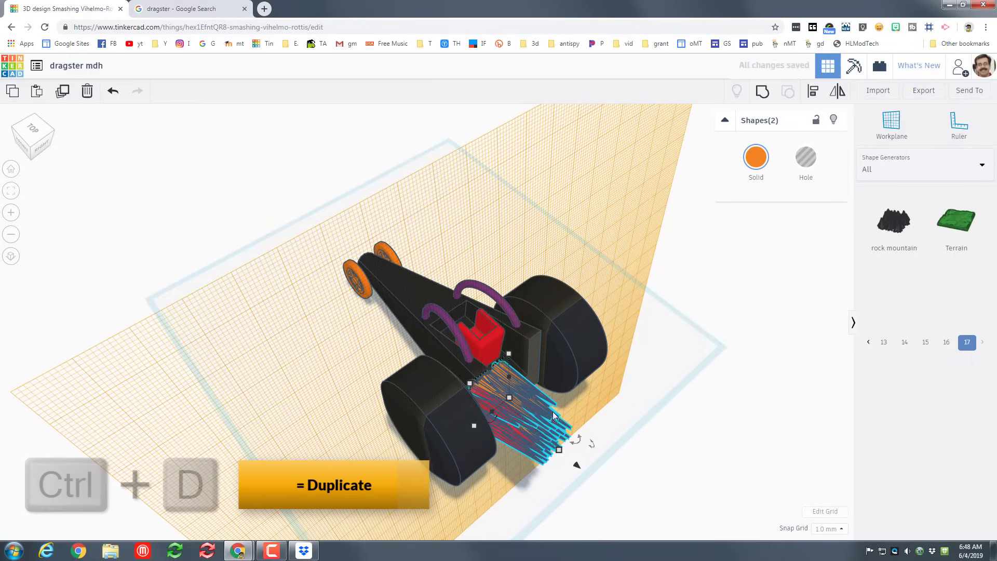
pyautogui.moveTo(685, 456); pyautogui.dragTo(498, 466, button='right')
pyautogui.press('Right')
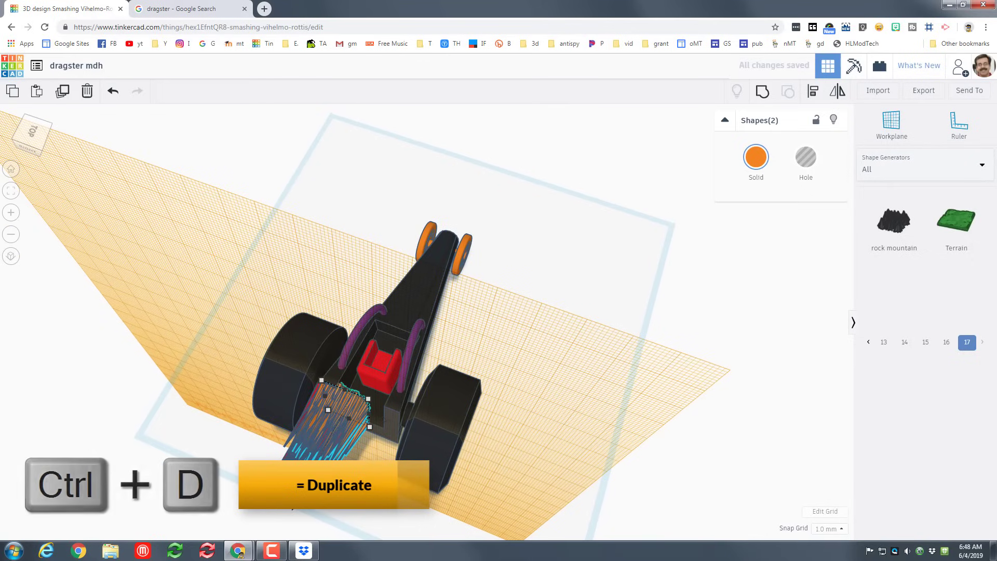
pyautogui.moveTo(343, 467); pyautogui.dragTo(390, 485)
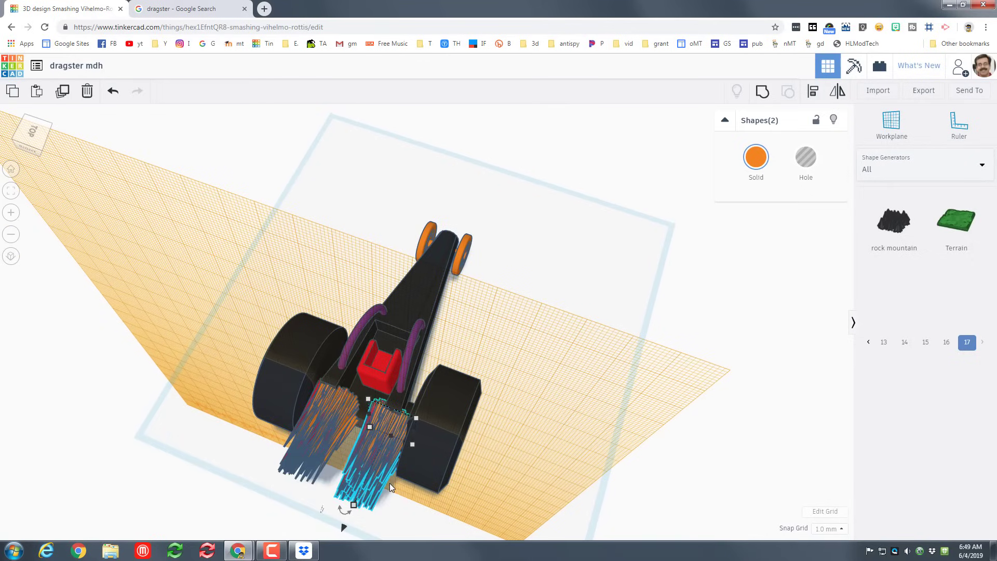
pyautogui.press('Left')
# - Mirror the copied pair of orange and red rock mountains behind the body, and deselect it
pyautogui.click(837, 91)
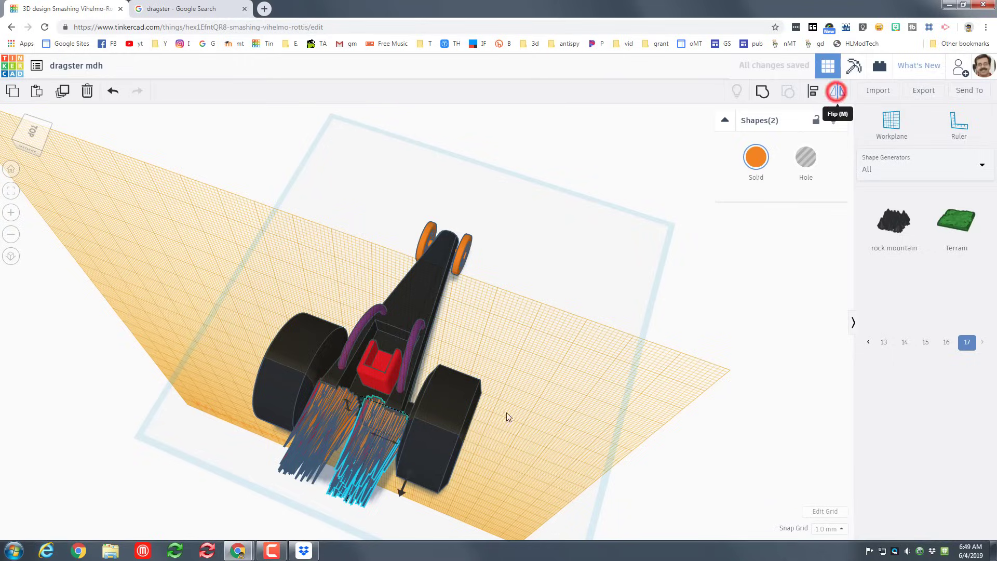
pyautogui.moveTo(464, 465); pyautogui.dragTo(396, 405, button='right')
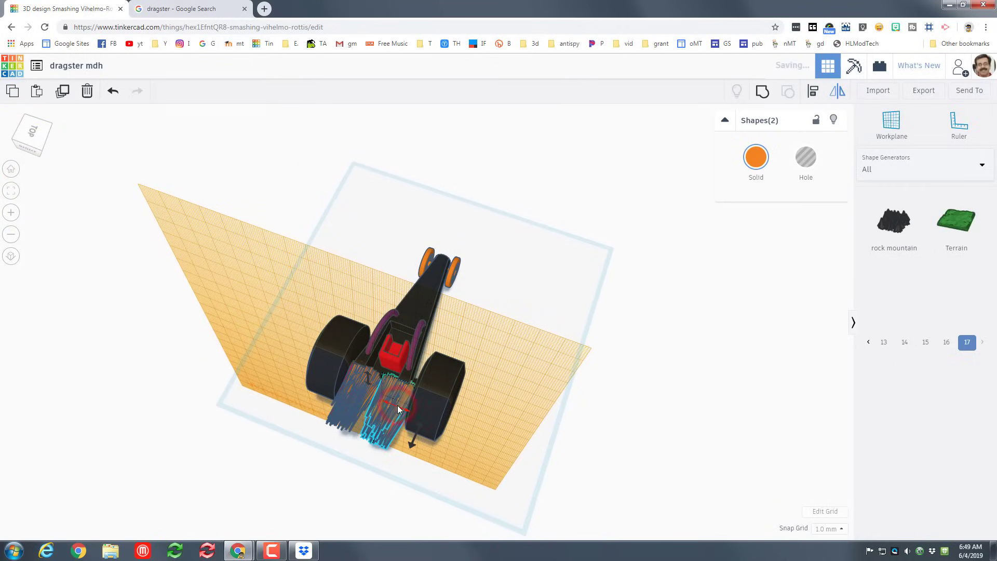
pyautogui.moveTo(413, 462); pyautogui.dragTo(415, 346, button='right')
pyautogui.click(414, 345)
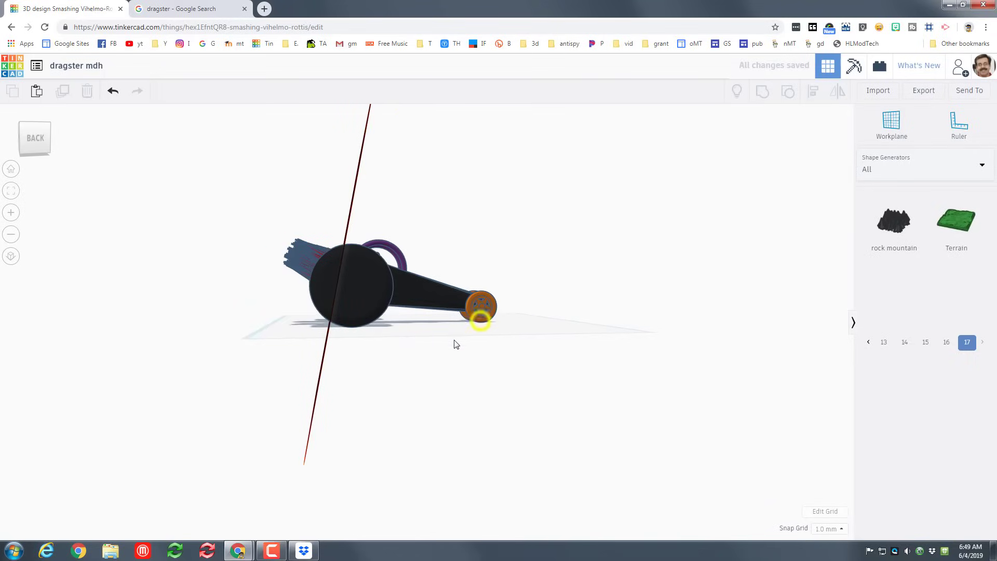
# - Return the workplane from the tilted rear surface to the flat base grid
pyautogui.press('w')
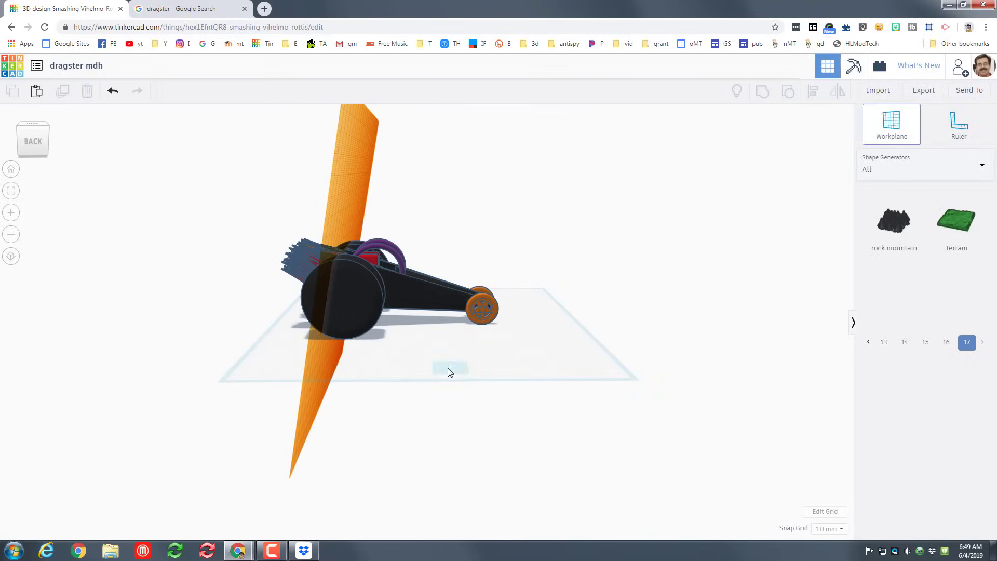
pyautogui.click(444, 368)
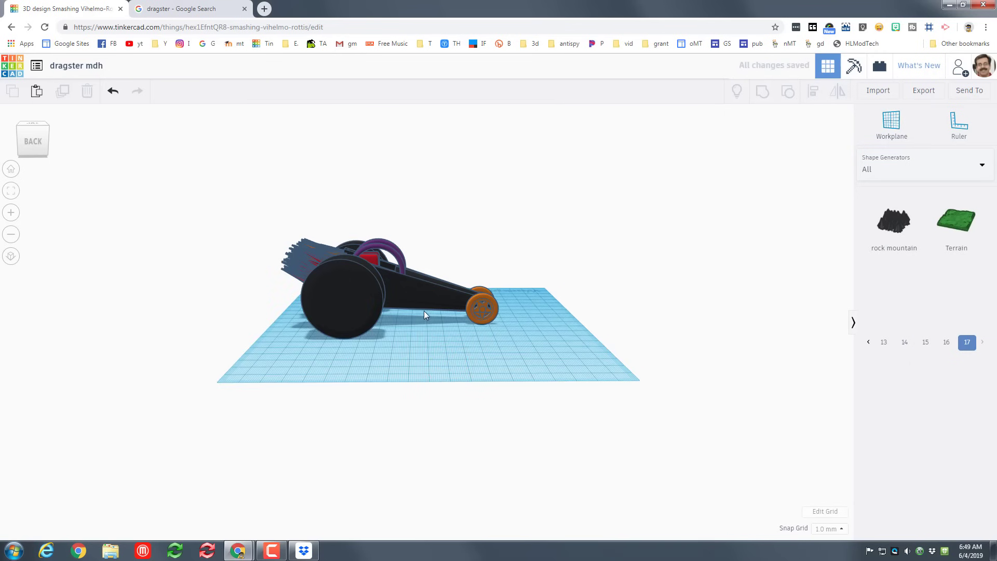
pyautogui.scroll(3, 424, 311)
pyautogui.moveTo(435, 350); pyautogui.dragTo(418, 357, button='right')
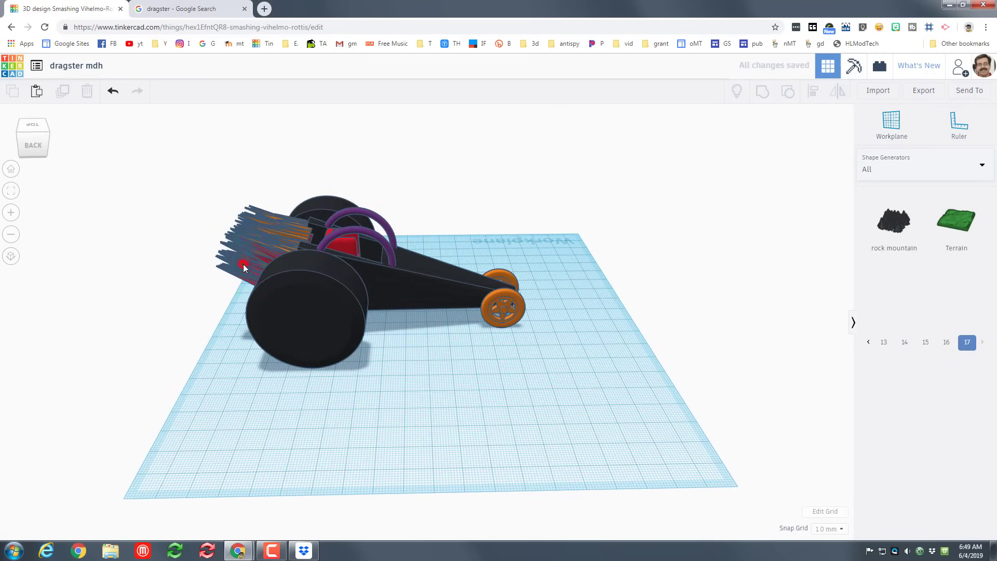
pyautogui.click(233, 250)
pyautogui.moveTo(475, 356); pyautogui.dragTo(354, 348, button='right')
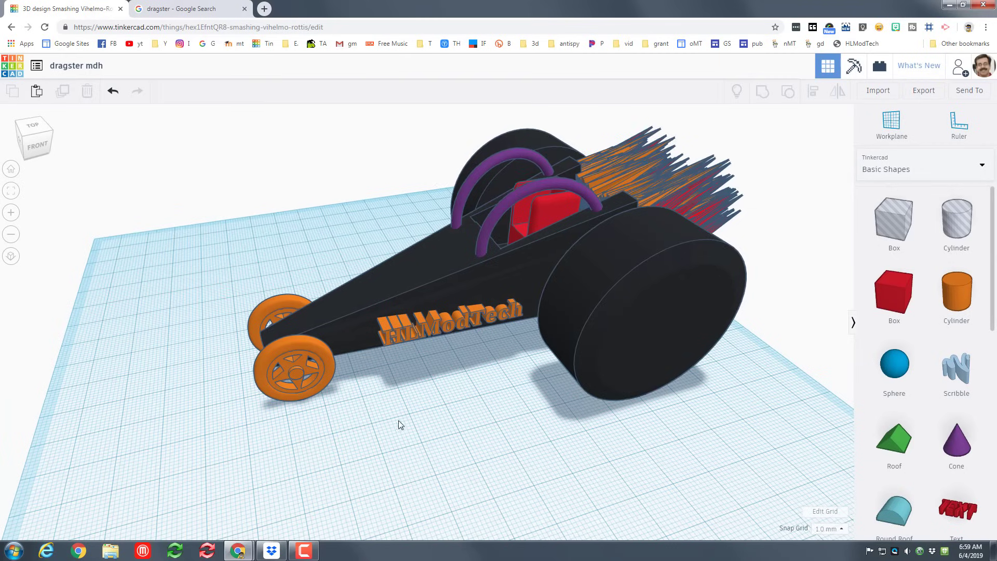
# - Rotate the HLModTech text on each side of the body, one by 8° and the other by 7° the opposite way, to follow the taper
pyautogui.moveTo(400, 425); pyautogui.dragTo(431, 354, button='right')
pyautogui.click(432, 359)
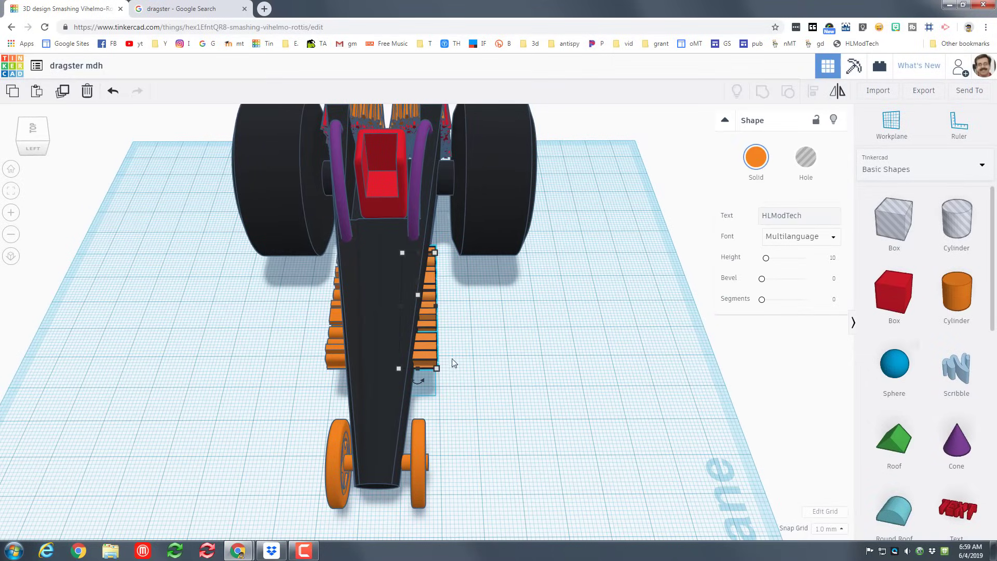
pyautogui.moveTo(417, 382); pyautogui.dragTo(419, 385)
pyautogui.moveTo(407, 426); pyautogui.dragTo(396, 448)
pyautogui.click(326, 350)
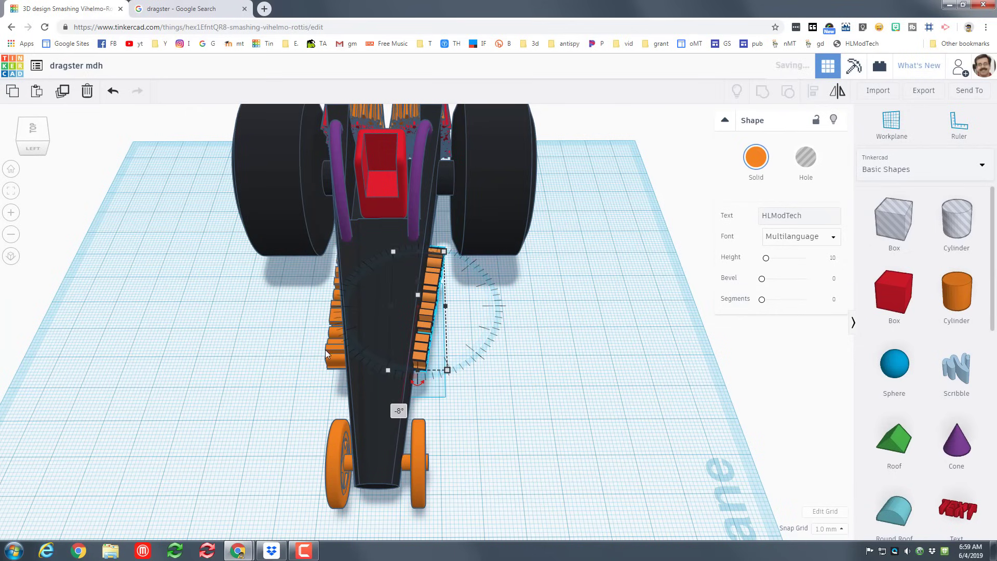
pyautogui.moveTo(342, 384); pyautogui.dragTo(370, 447)
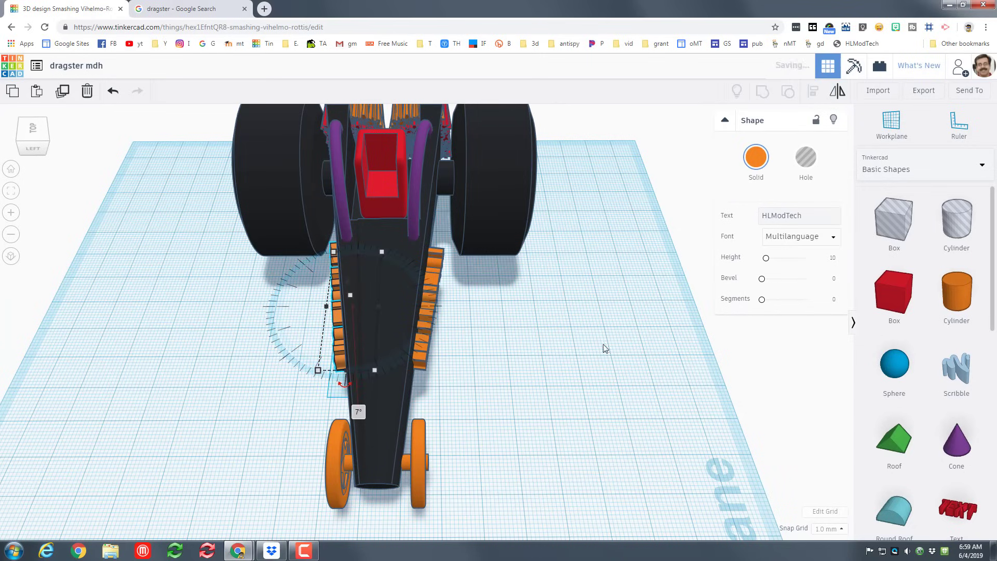
# - Nudge both HLModTech texts inward so they sit closer into the body's sides
pyautogui.click(444, 282)
pyautogui.click(438, 277)
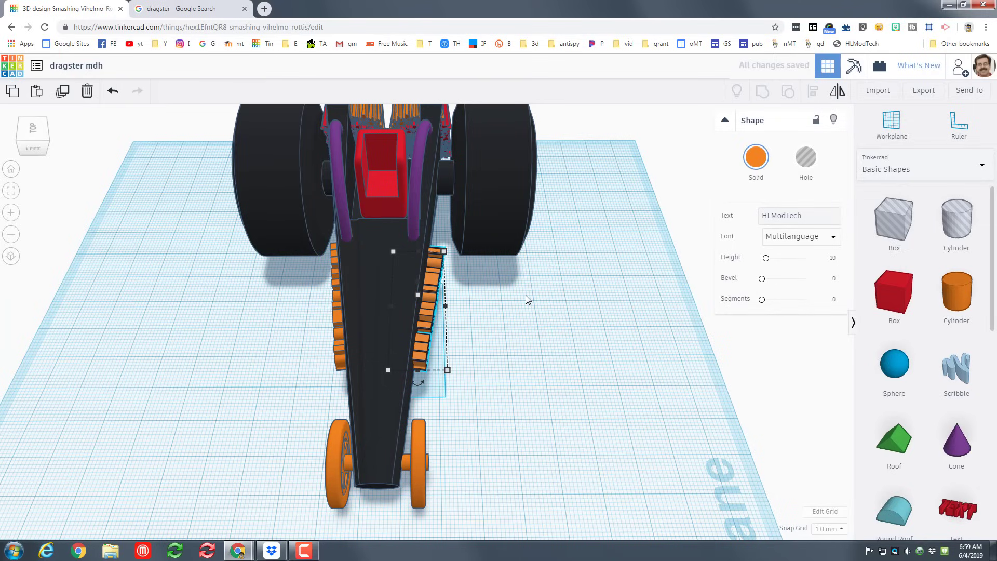
pyautogui.press('Left')
pyautogui.press('Left')
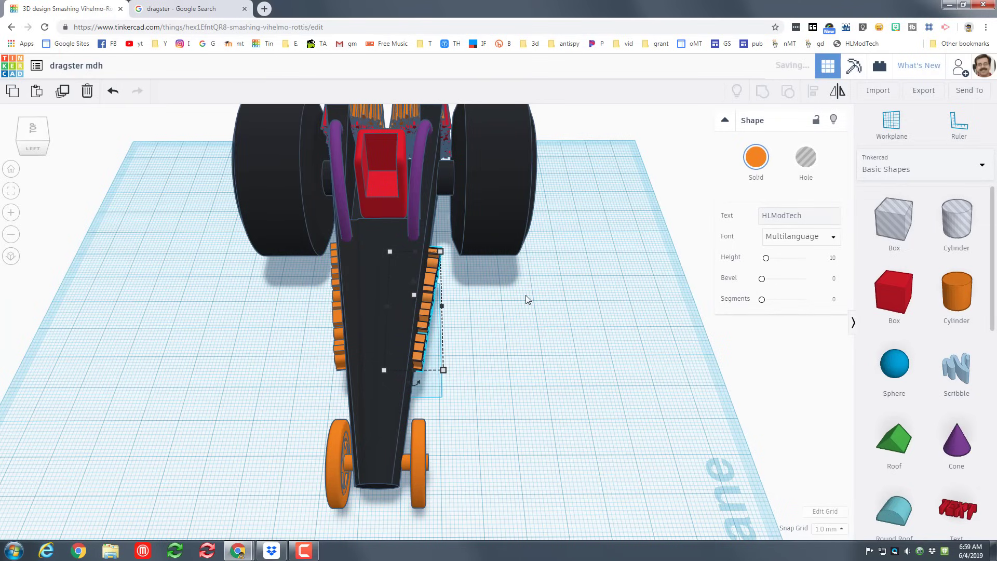
pyautogui.click(338, 338)
pyautogui.press('Right')
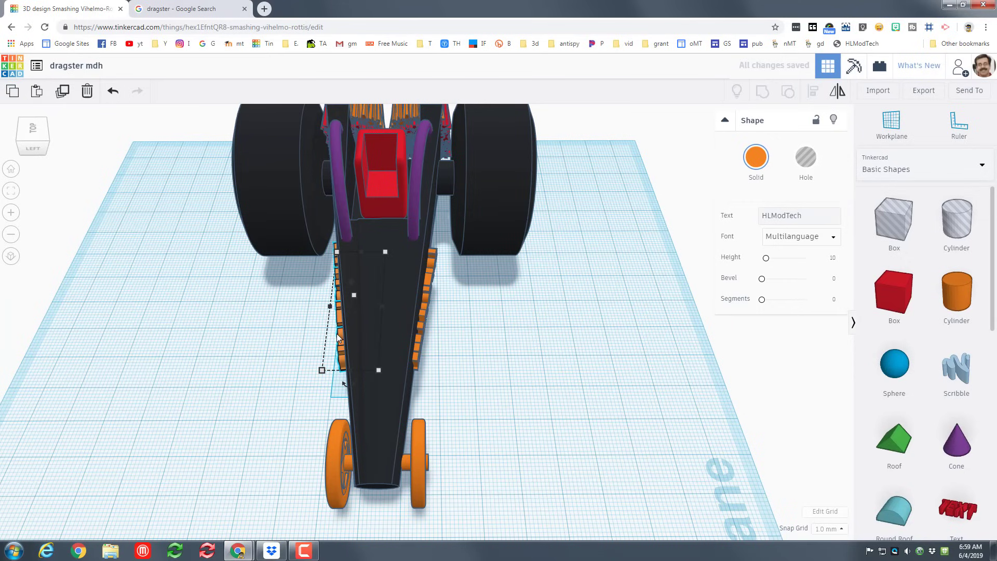
# - Group the body, wheels, seat, arches and side texts into one shape, and enable Multicolor to keep their original colours
pyautogui.moveTo(486, 445); pyautogui.dragTo(634, 383)
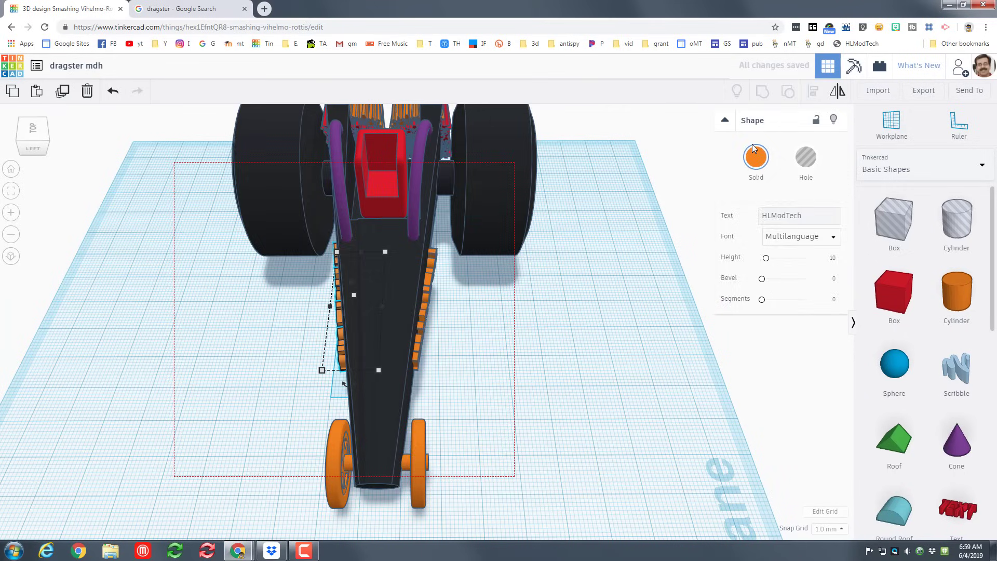
pyautogui.moveTo(752, 144); pyautogui.dragTo(753, 145)
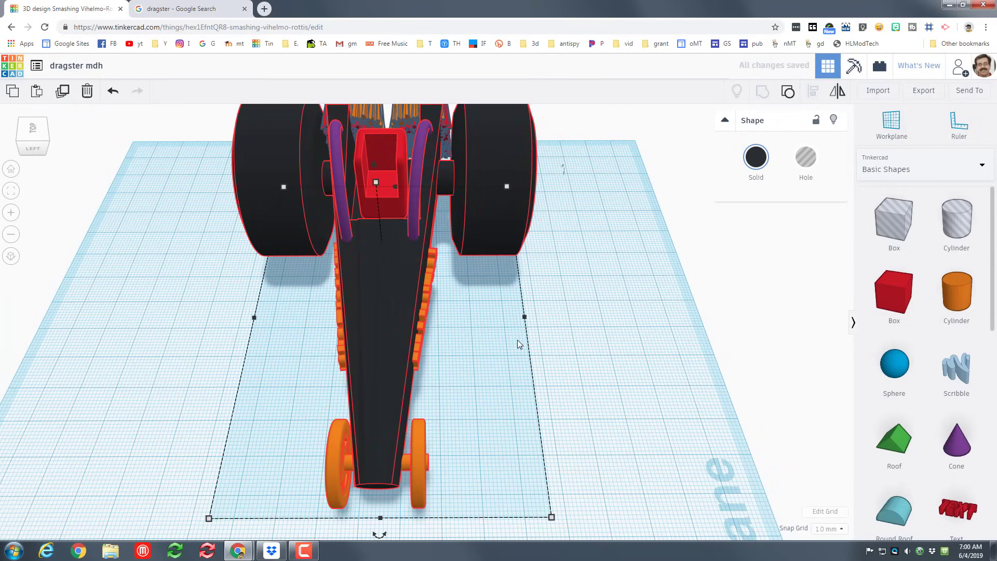
pyautogui.click(754, 157)
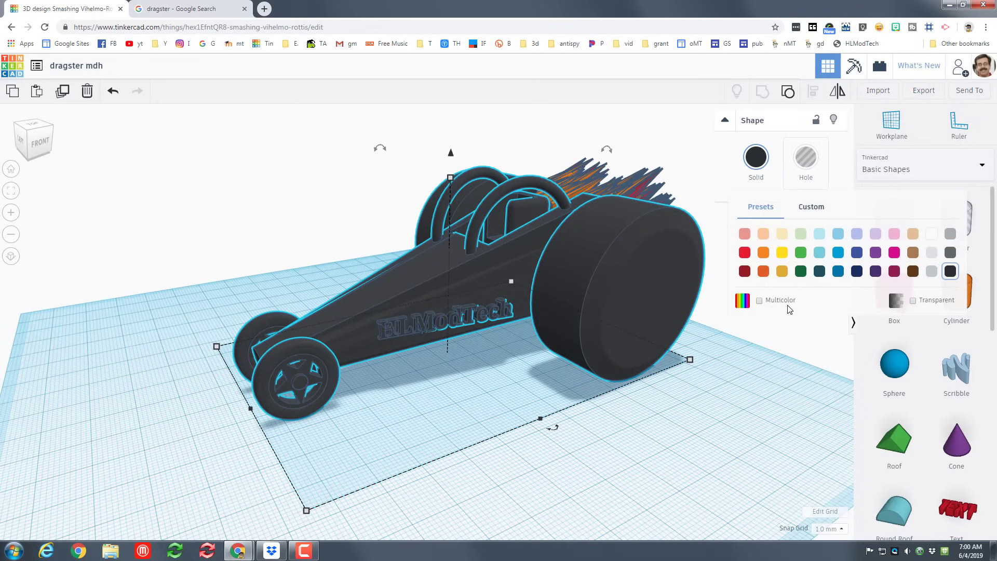
pyautogui.click(759, 302)
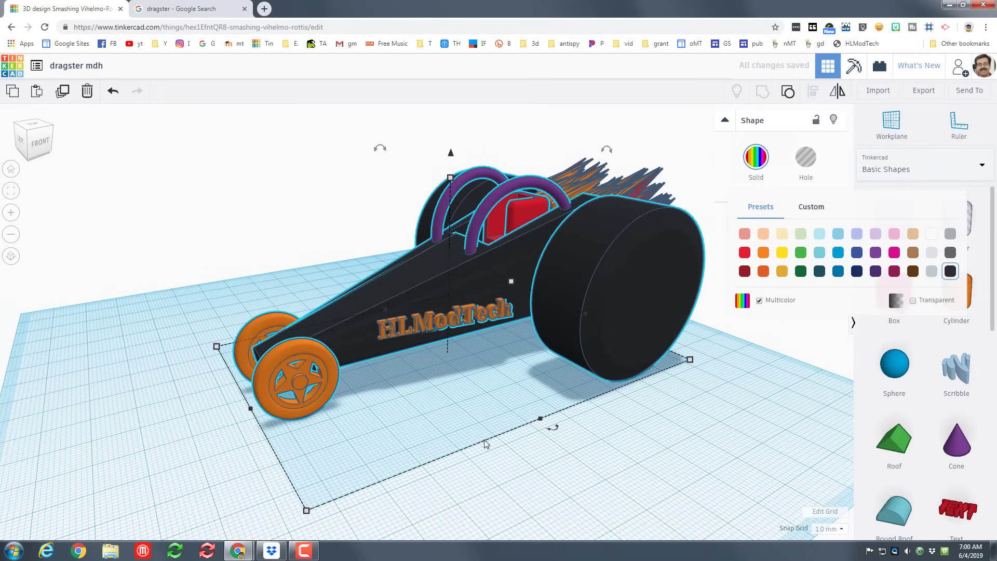
pyautogui.moveTo(486, 443); pyautogui.dragTo(286, 291, button='right')
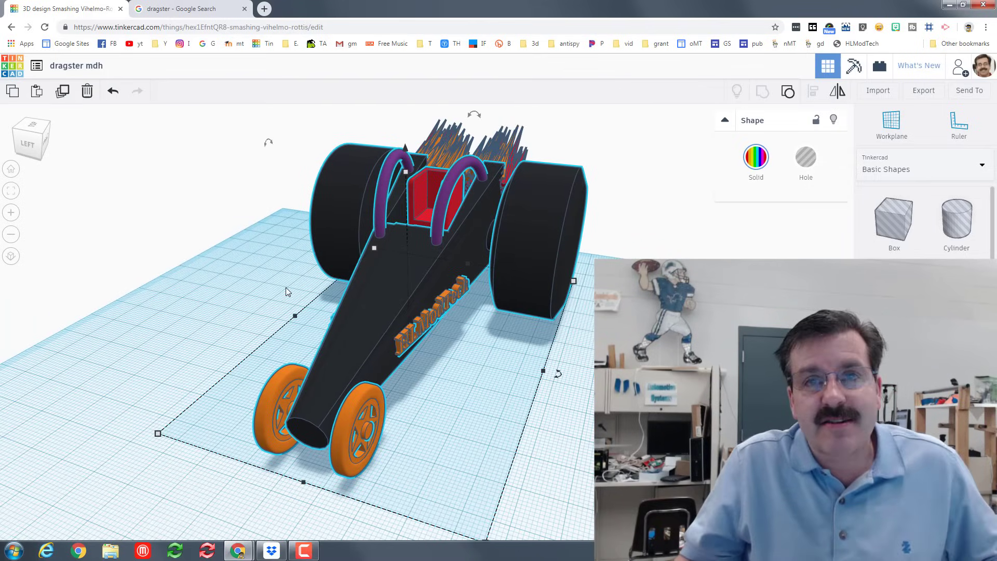